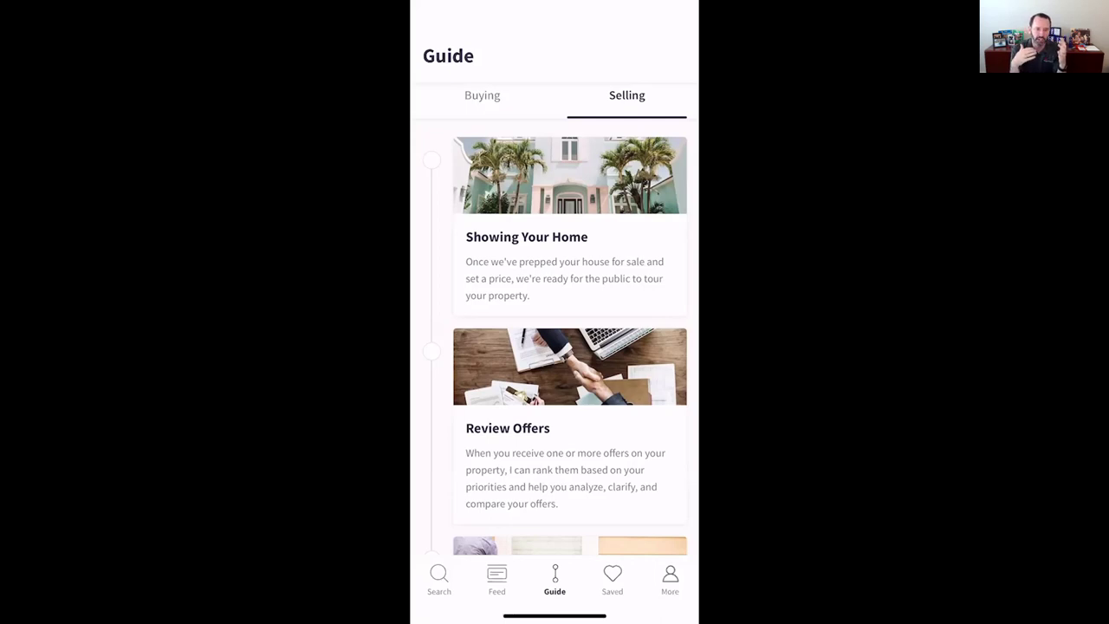
# - Review the Showing Your Home step details, then close them
pyautogui.click(554, 251)
pyautogui.scroll(-5, 555, 312)
pyautogui.scroll(-5, 555, 312)
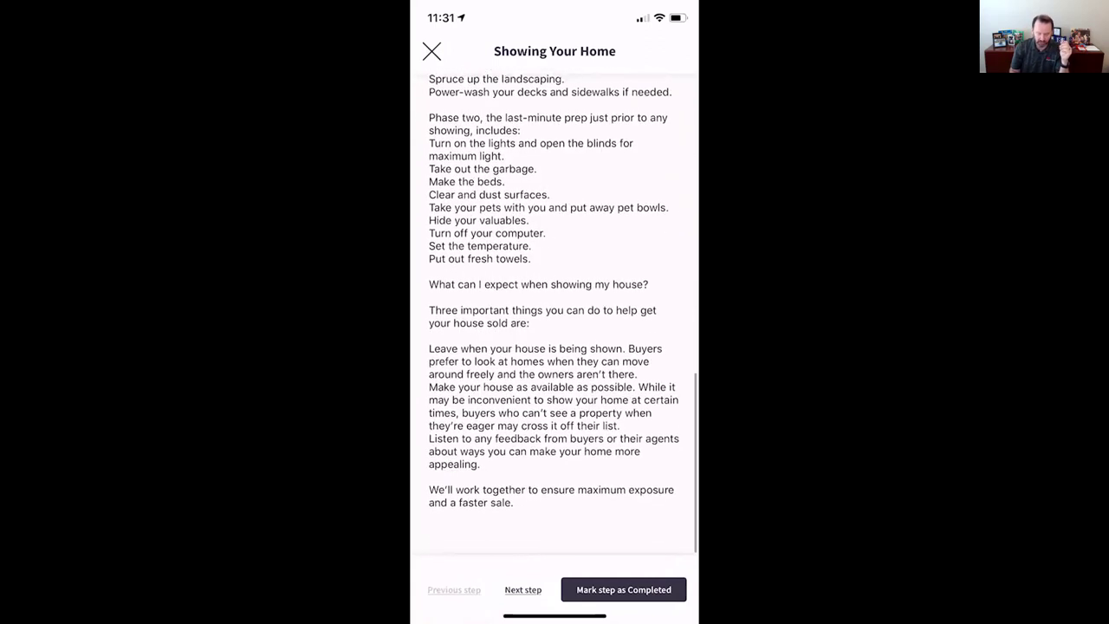
pyautogui.scroll(5, 555, 312)
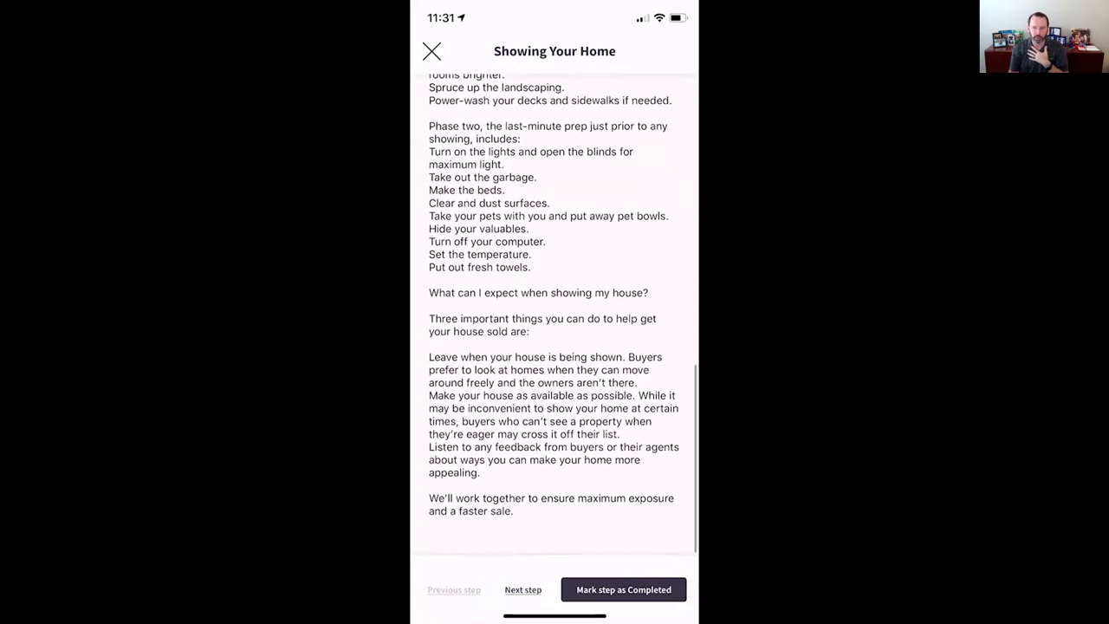
pyautogui.scroll(2, 555, 312)
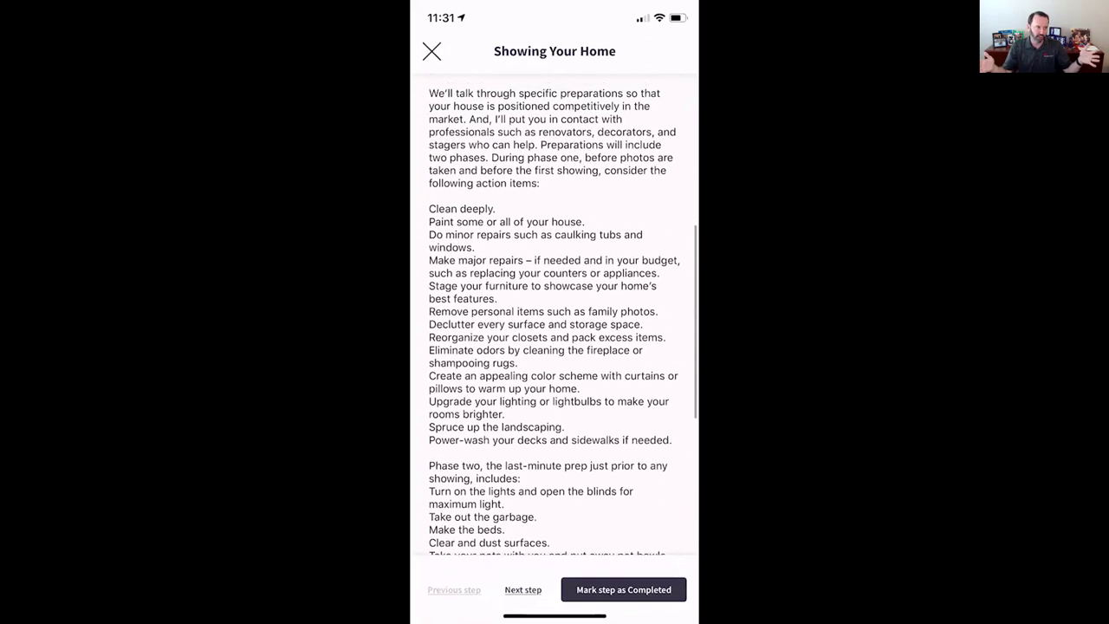
pyautogui.click(431, 51)
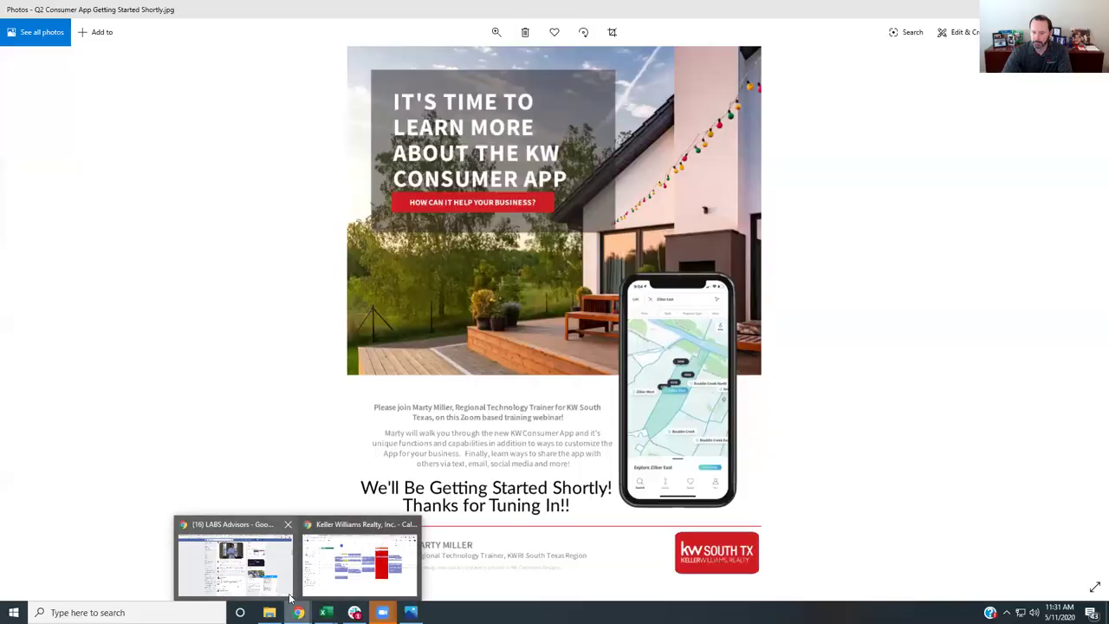
# - Go to agent.kw.com in a new tab and open the Consumer section's Landing Pages
pyautogui.moveTo(229, 576)
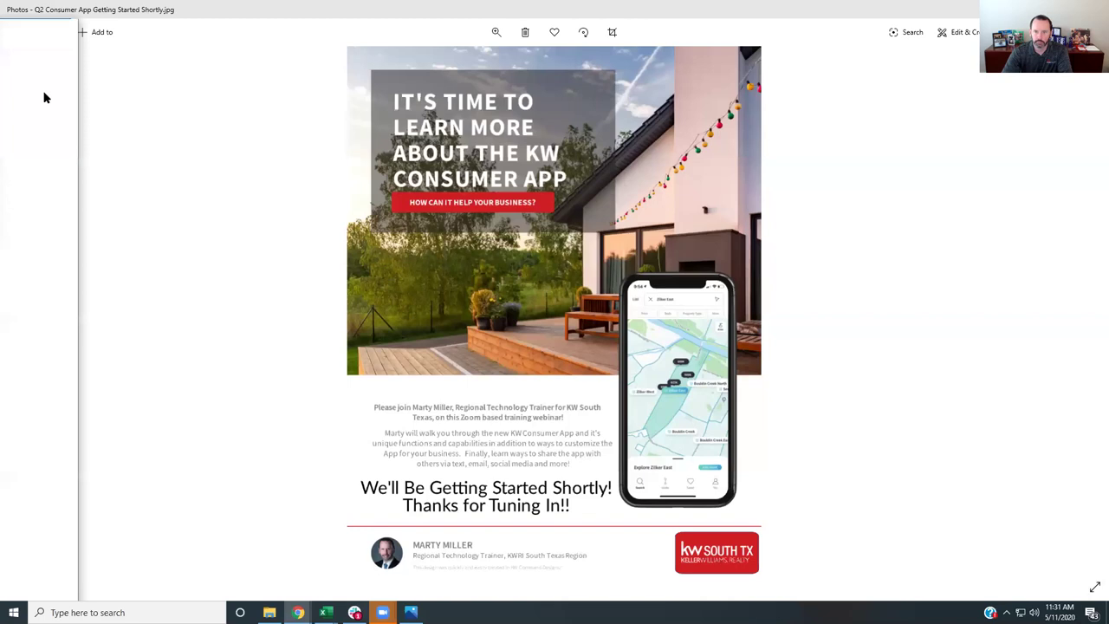
pyautogui.hotkey('alt', 'Tab')
pyautogui.click(347, 29)
pyautogui.write('aget')
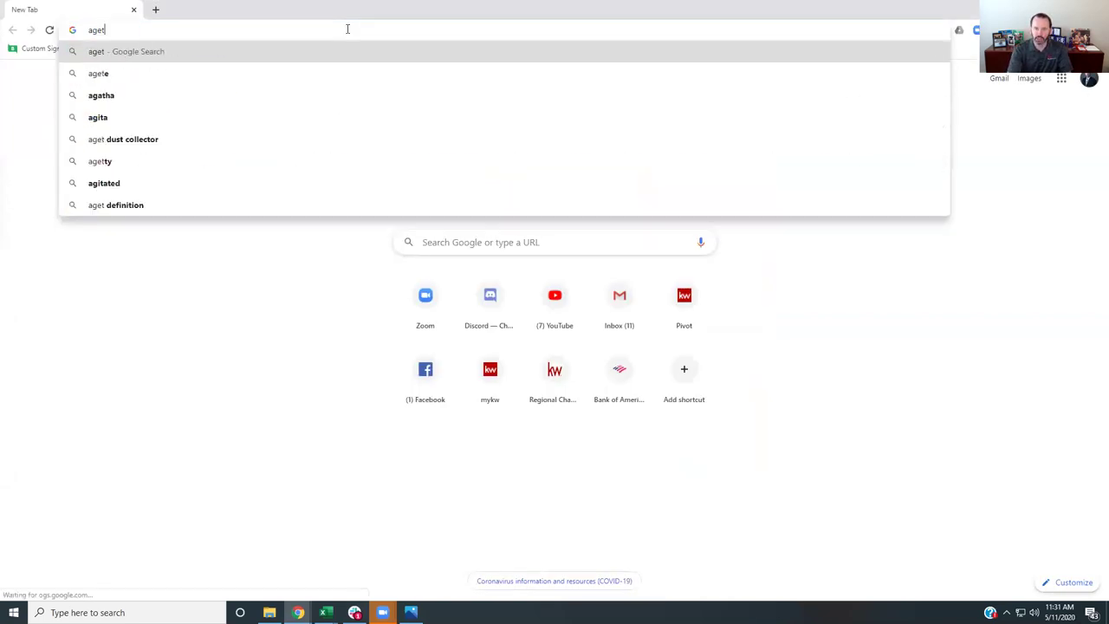
pyautogui.press('BackSpace')
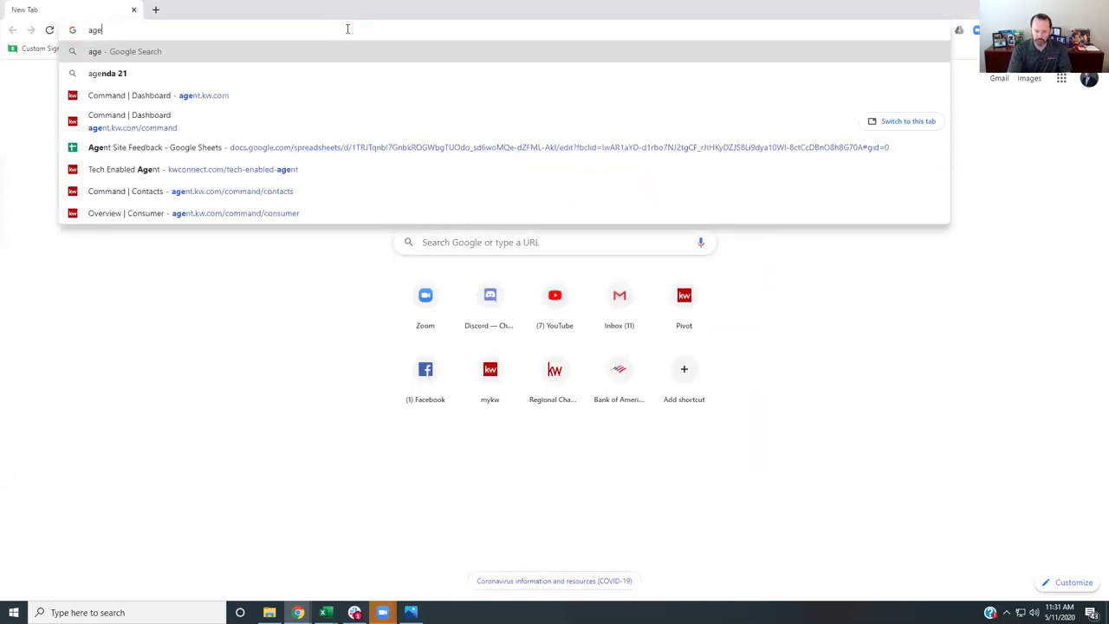
pyautogui.write('nt.kw.com')
pyautogui.press('Return')
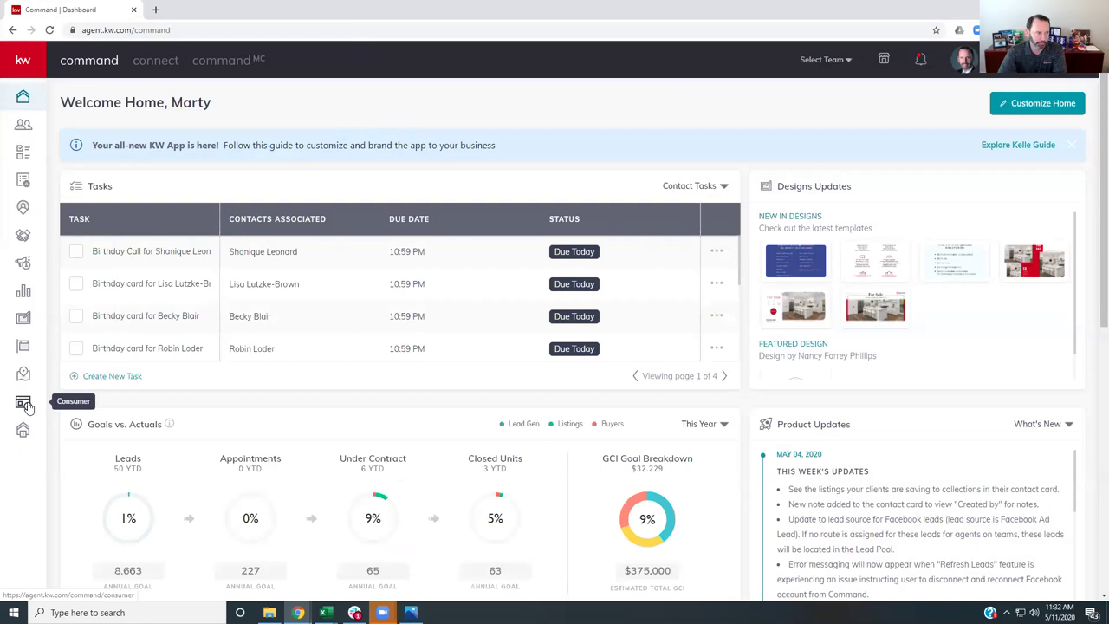
pyautogui.click(25, 404)
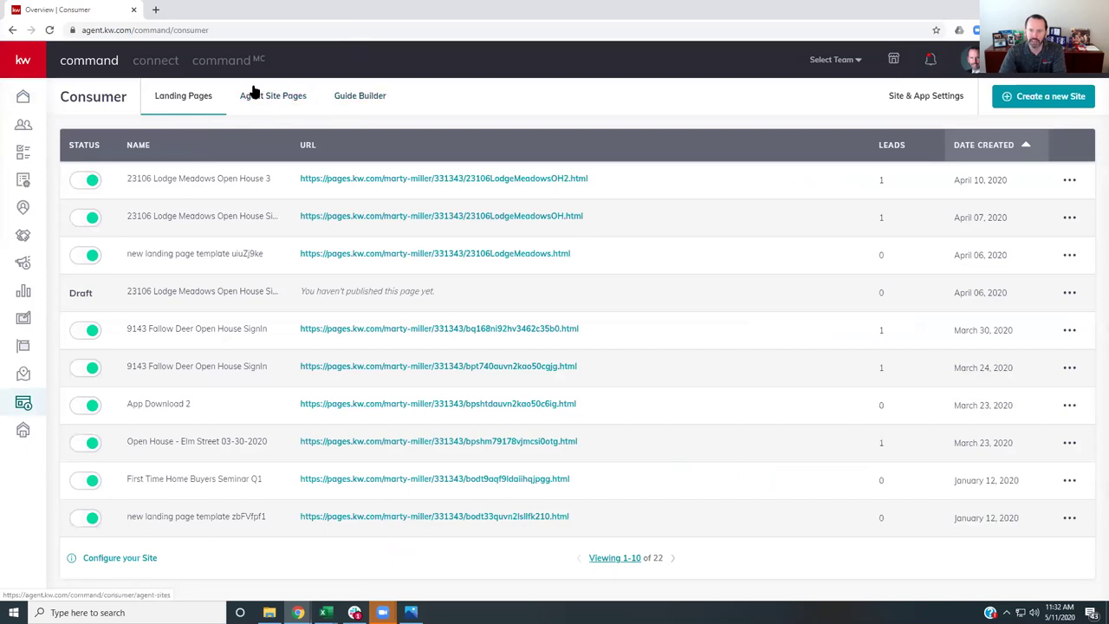
# - In Guide Builder, edit the Seller's Guide and look over its five steps
pyautogui.click(363, 100)
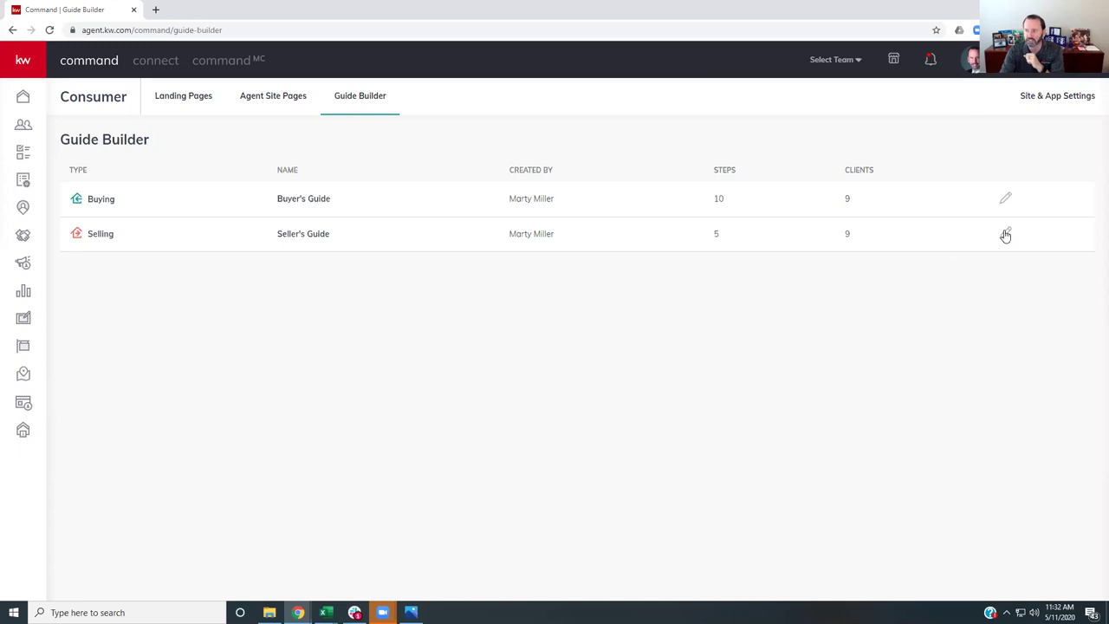
pyautogui.click(1006, 236)
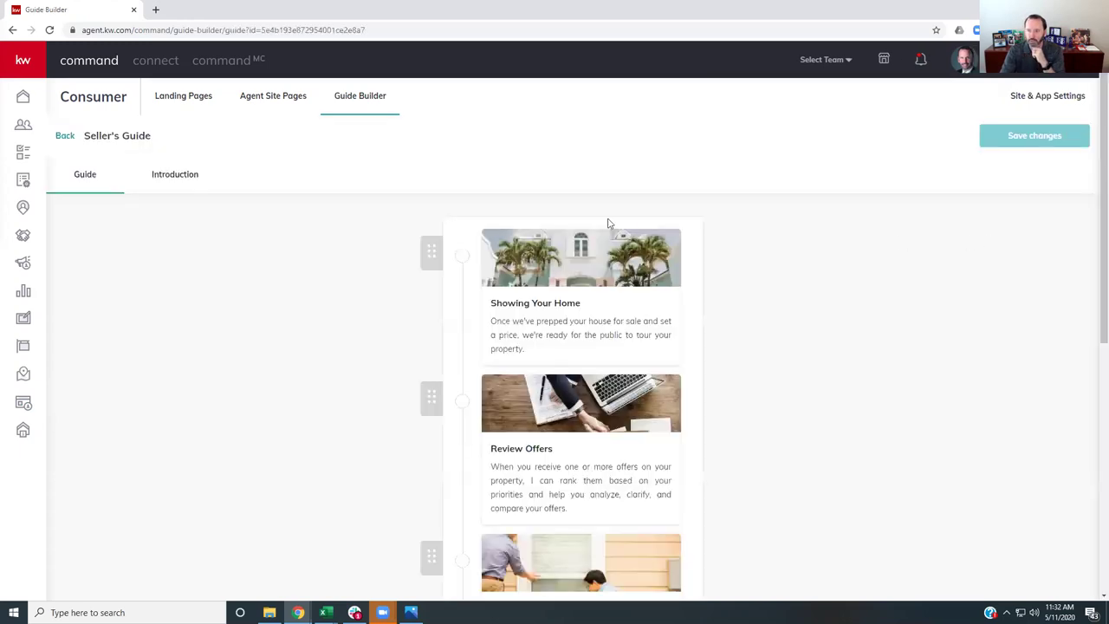
pyautogui.scroll(-3, 371, 223)
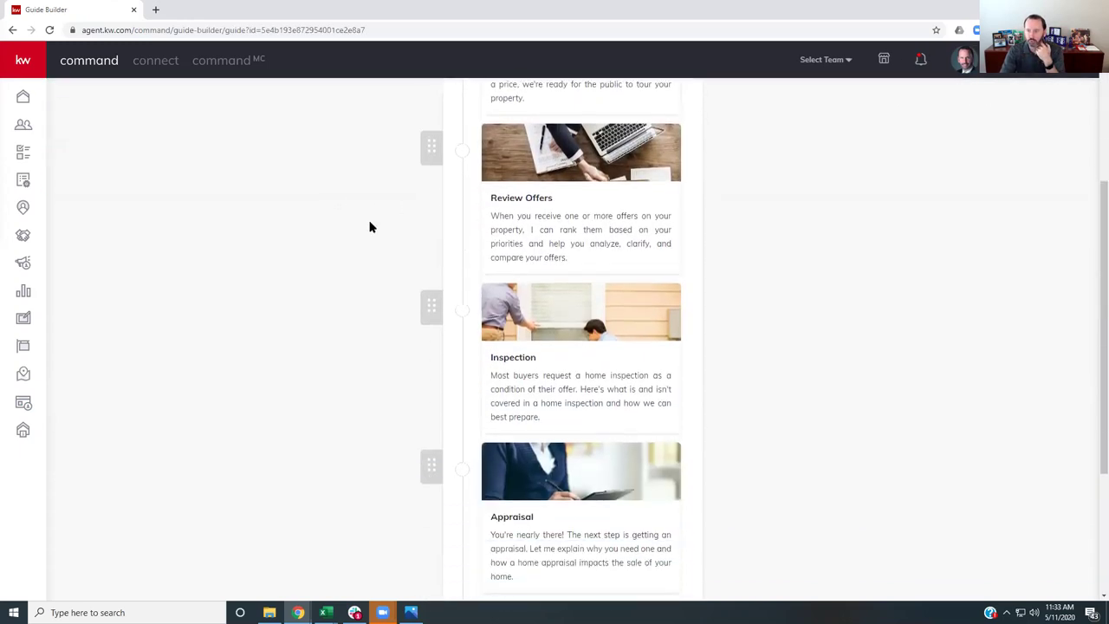
pyautogui.scroll(-3, 370, 227)
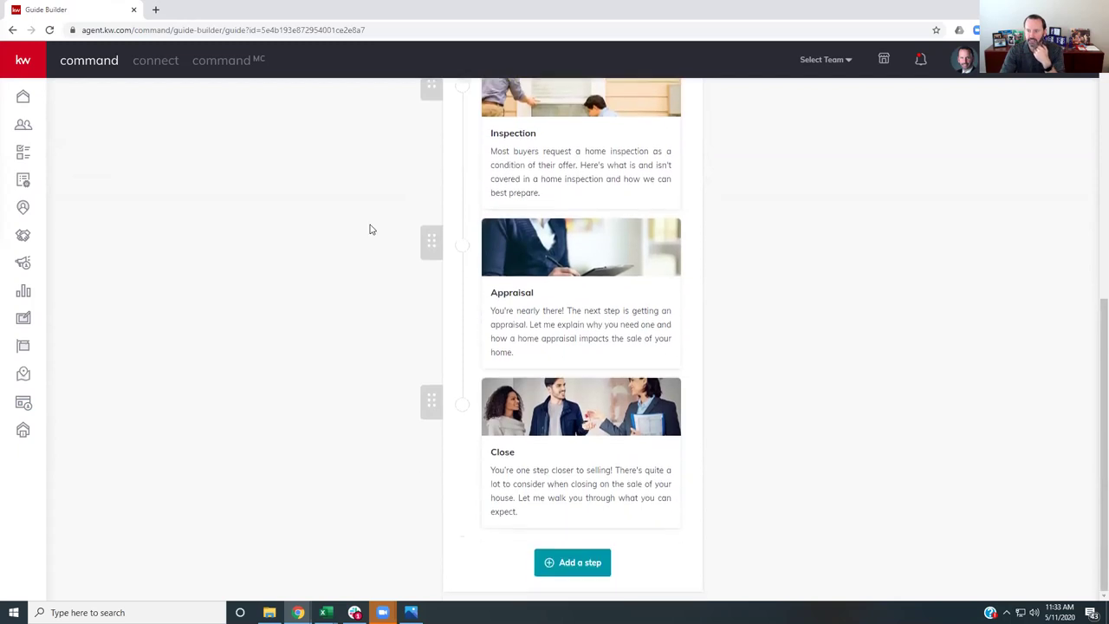
pyautogui.scroll(5, 370, 228)
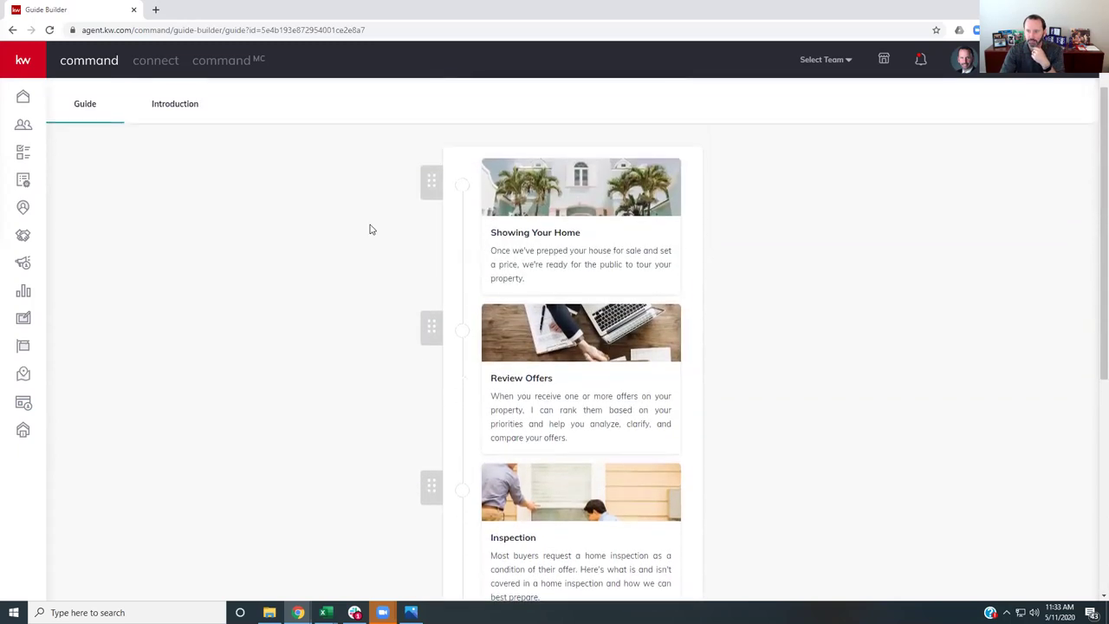
pyautogui.click(569, 210)
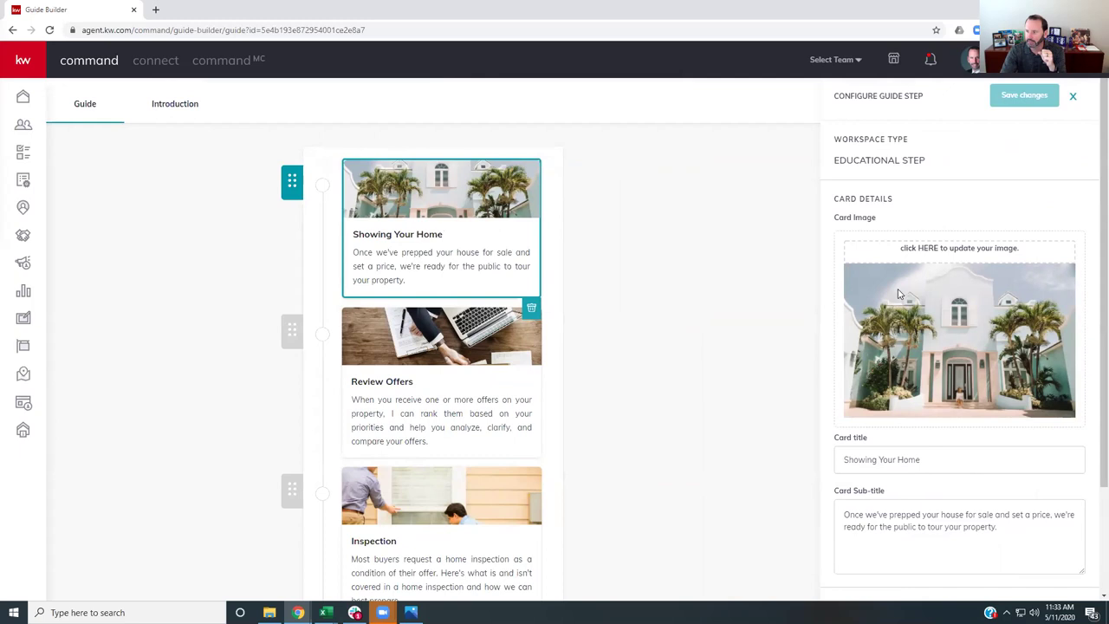
pyautogui.scroll(-1, 897, 294)
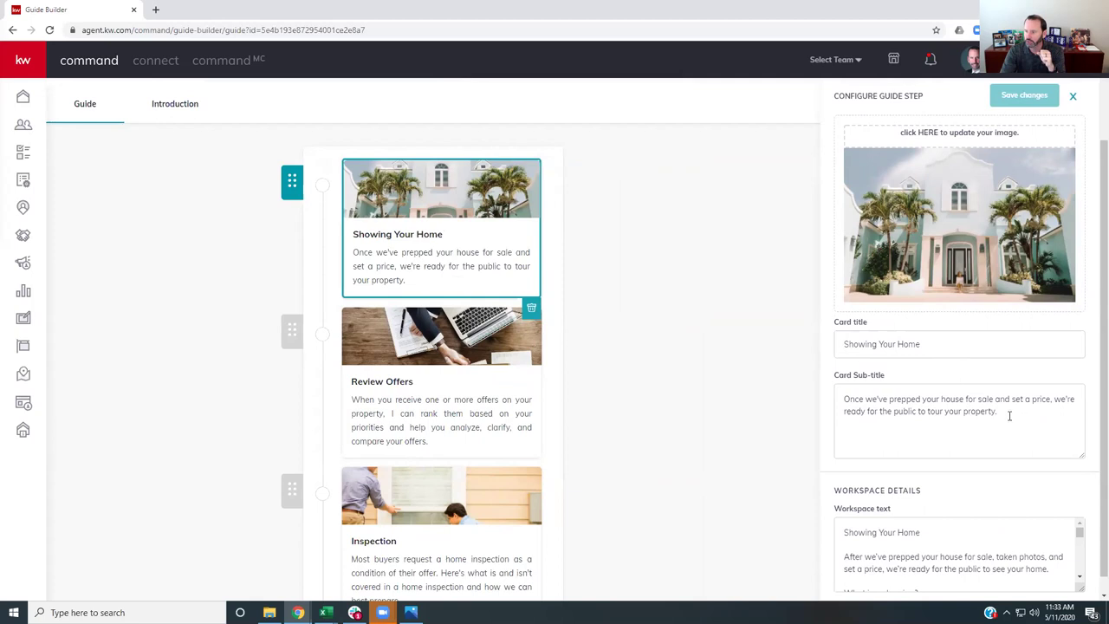
pyautogui.scroll(-1, 920, 468)
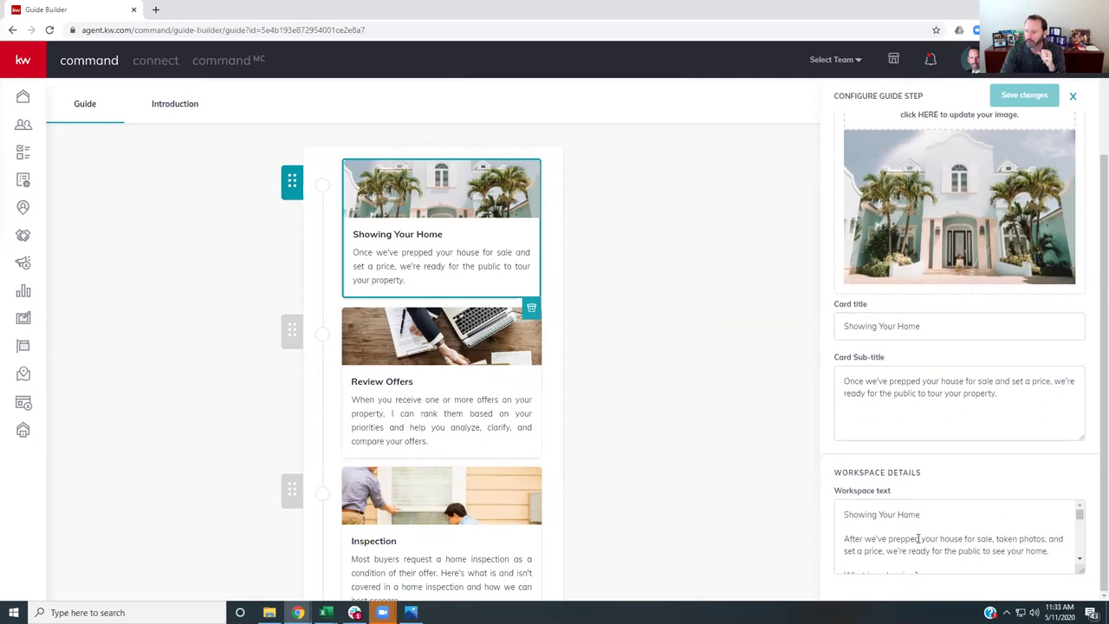
pyautogui.scroll(-2, 914, 533)
pyautogui.scroll(-6, 914, 533)
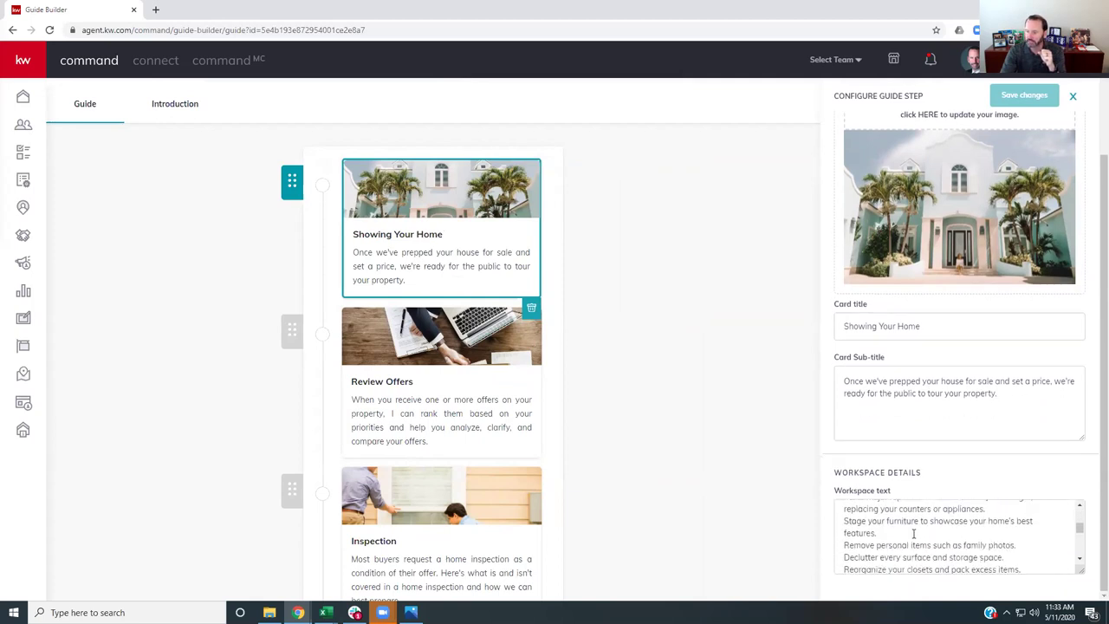
pyautogui.scroll(10, 914, 533)
pyautogui.scroll(3, 914, 534)
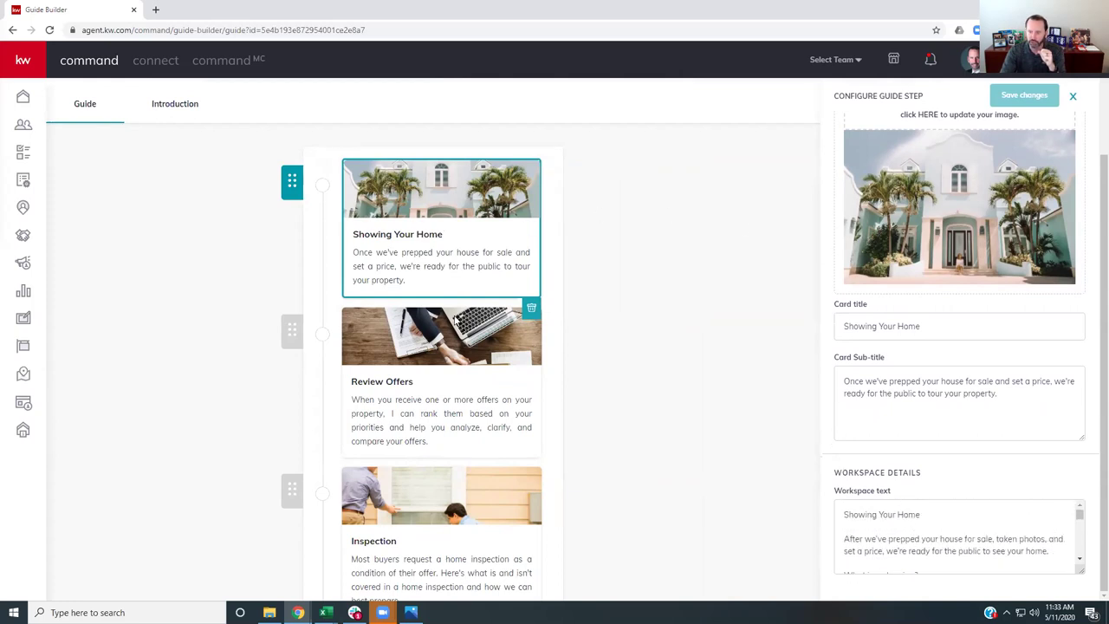
pyautogui.click(635, 342)
pyautogui.scroll(-5, 581, 354)
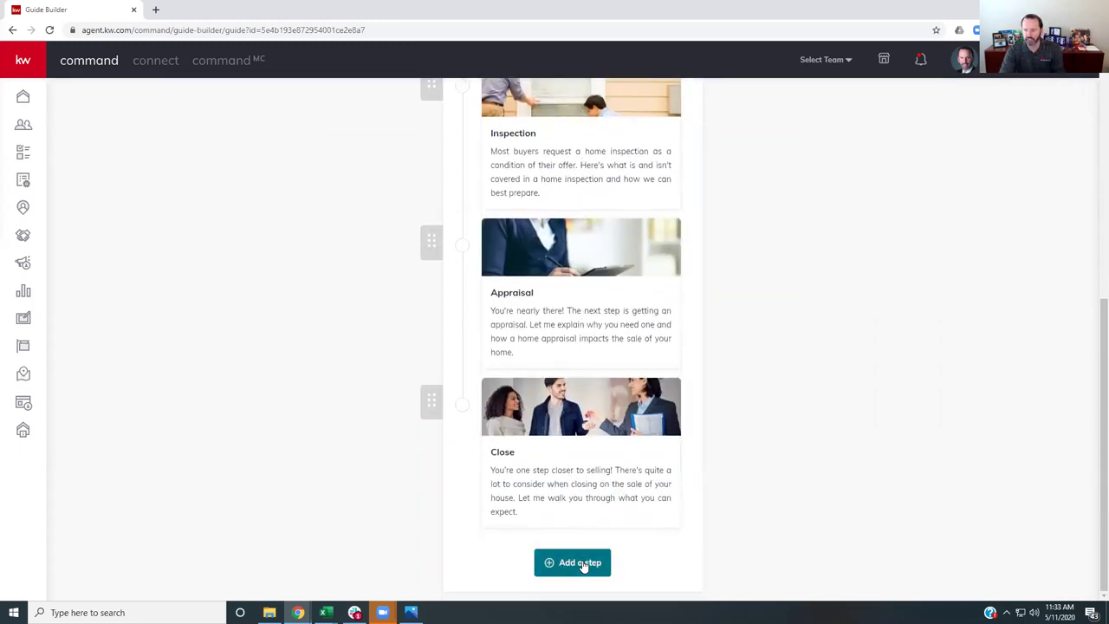
# - Add a guide step titled 'Staging Your Home' with sub-title 'Homes that are staged typically sell quicker and for more money. Learn more here!'
pyautogui.click(584, 564)
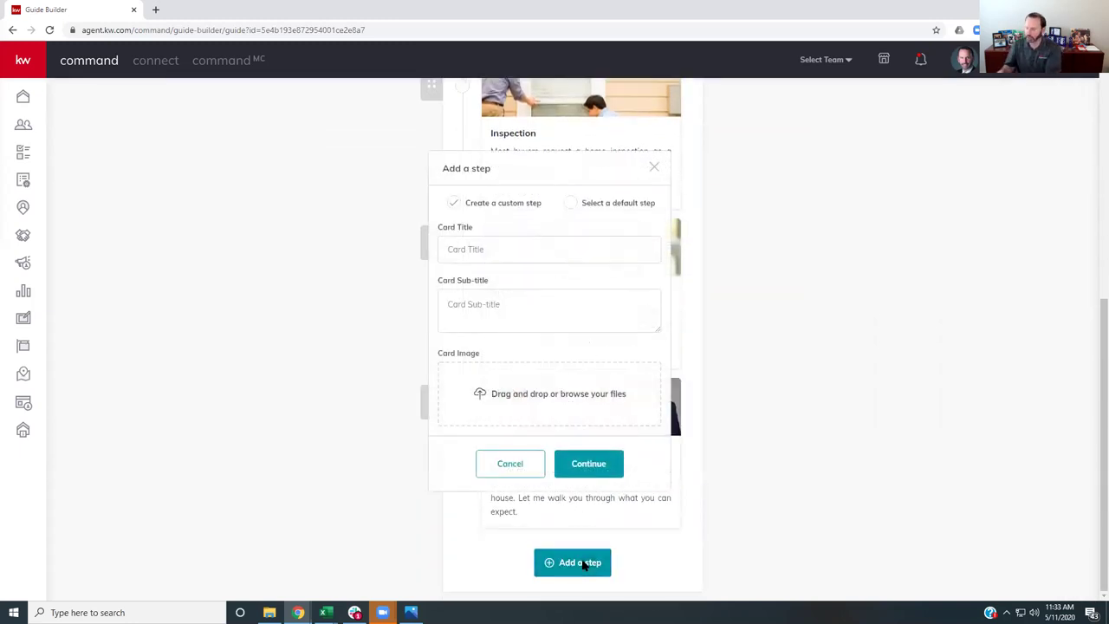
pyautogui.click(452, 250)
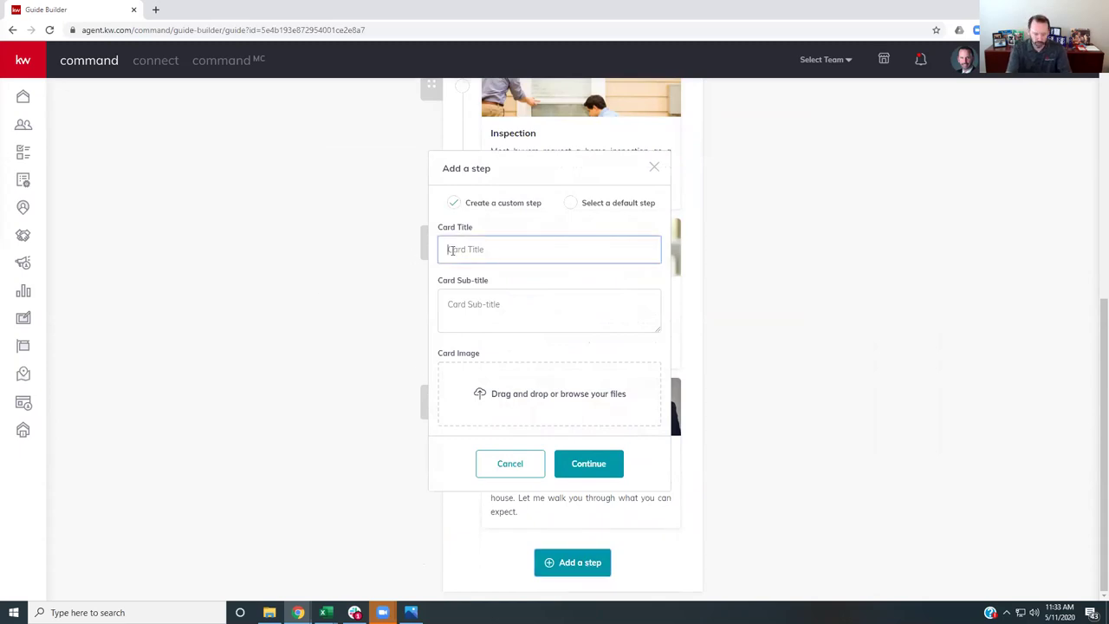
pyautogui.write('Staging Show')
pyautogui.press('BackSpace')
pyautogui.press('BackSpace')
pyautogui.press('BackSpace')
pyautogui.press('BackSpace')
pyautogui.write('Your Home')
pyautogui.press('Tab')
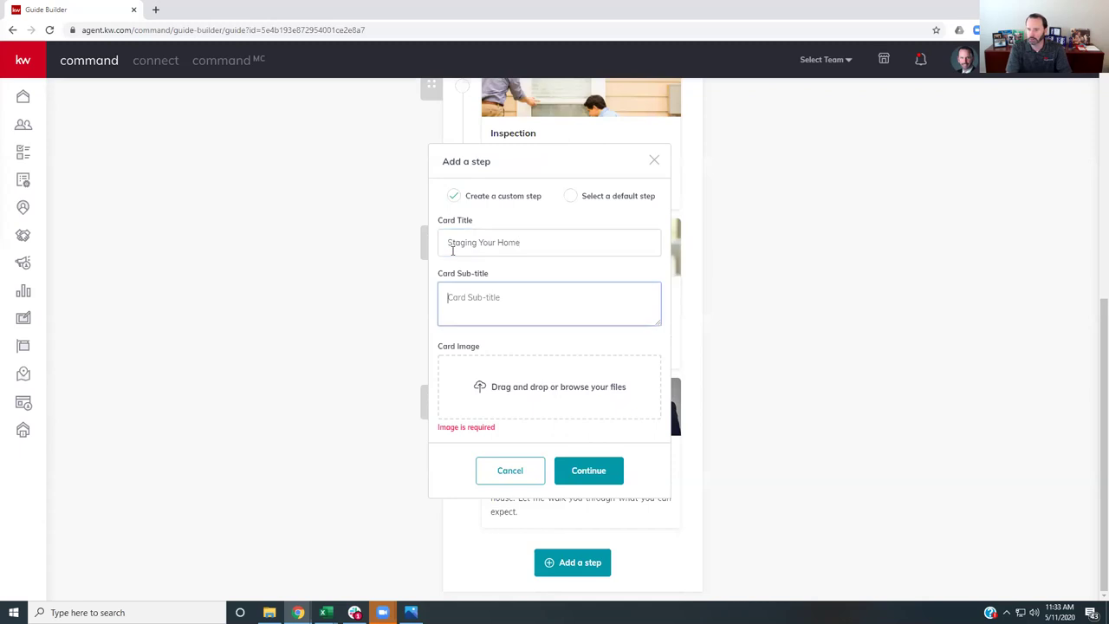
pyautogui.write('Homesth')
pyautogui.press('BackSpace')
pyautogui.press('BackSpace')
pyautogui.write('that are staged t')
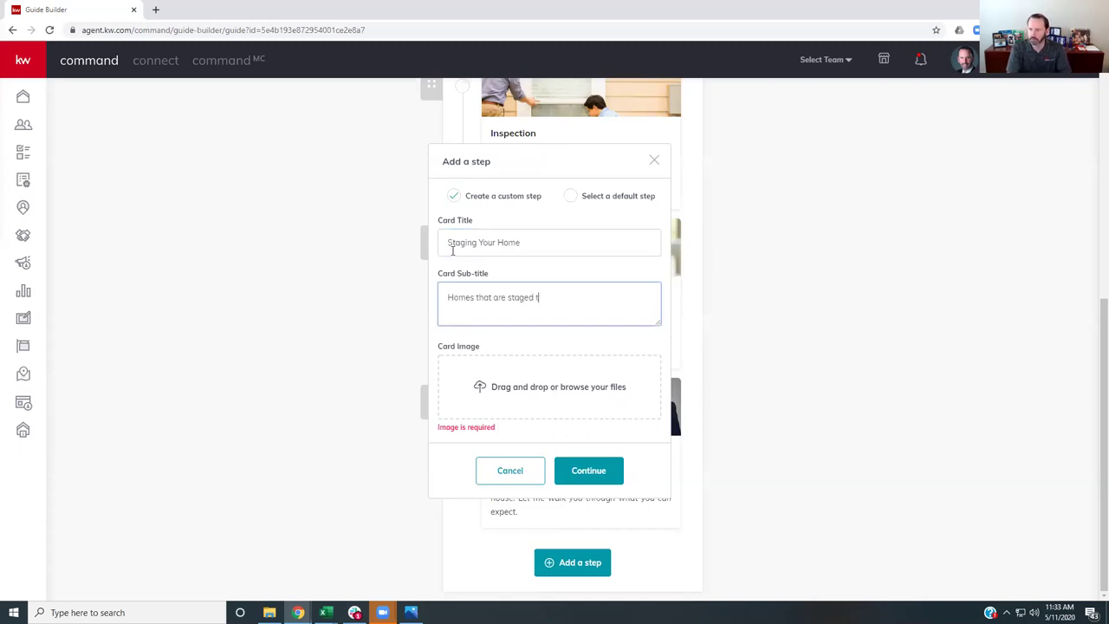
pyautogui.write('ypically sell quicker and for more mon')
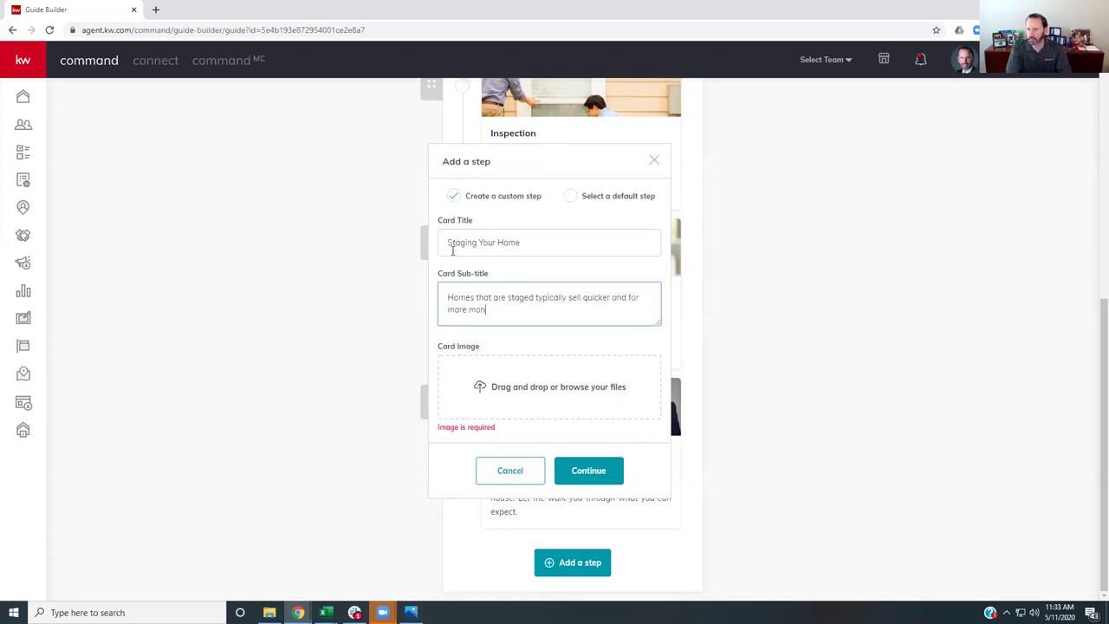
pyautogui.write('ey.  Learn more here!')
# - Upload 'Royalty Free Key in Door Photo' from My Drive > Summit Property Group > Marketing and Logos as the card image
pyautogui.click(482, 387)
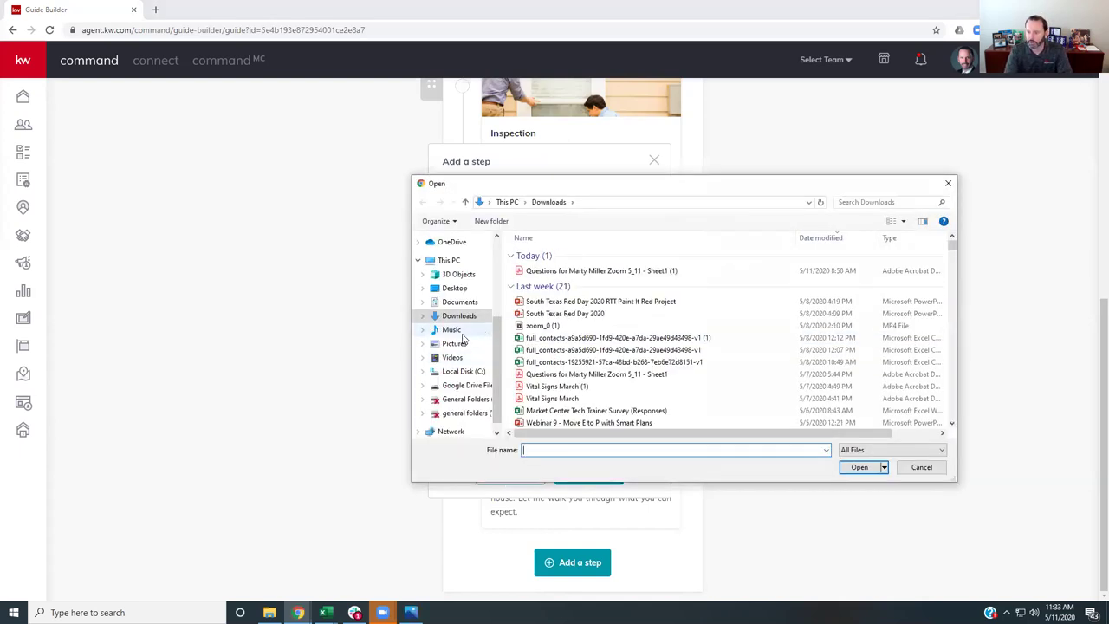
pyautogui.scroll(-1, 464, 338)
pyautogui.click(460, 366)
pyautogui.click(528, 254)
pyautogui.doubleClick(528, 254)
pyautogui.scroll(-5, 538, 364)
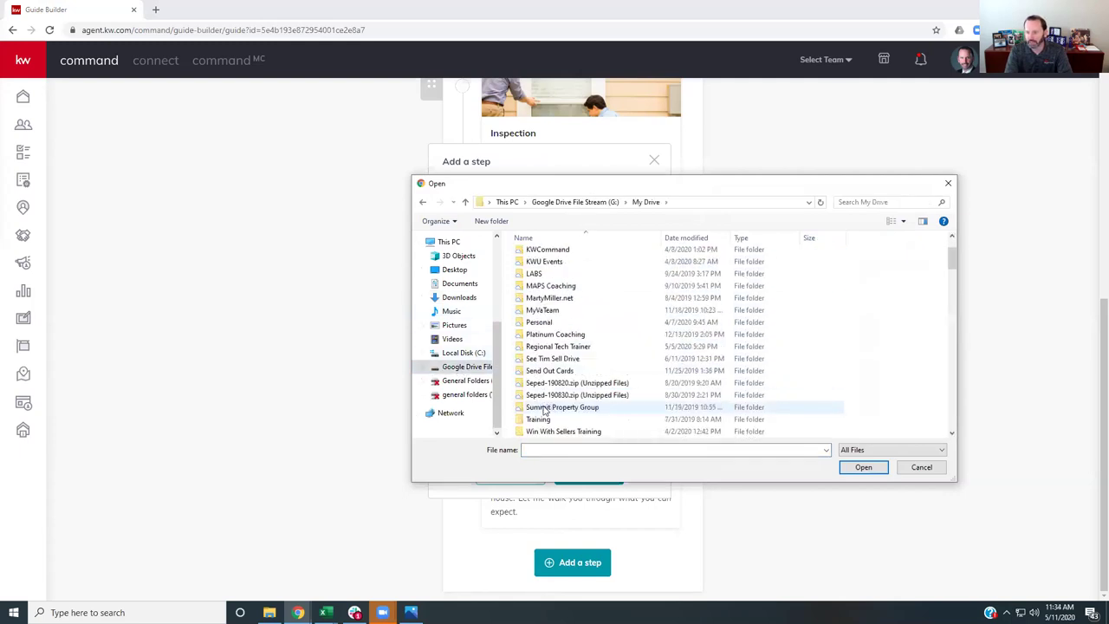
pyautogui.scroll(-1, 544, 411)
pyautogui.doubleClick(542, 372)
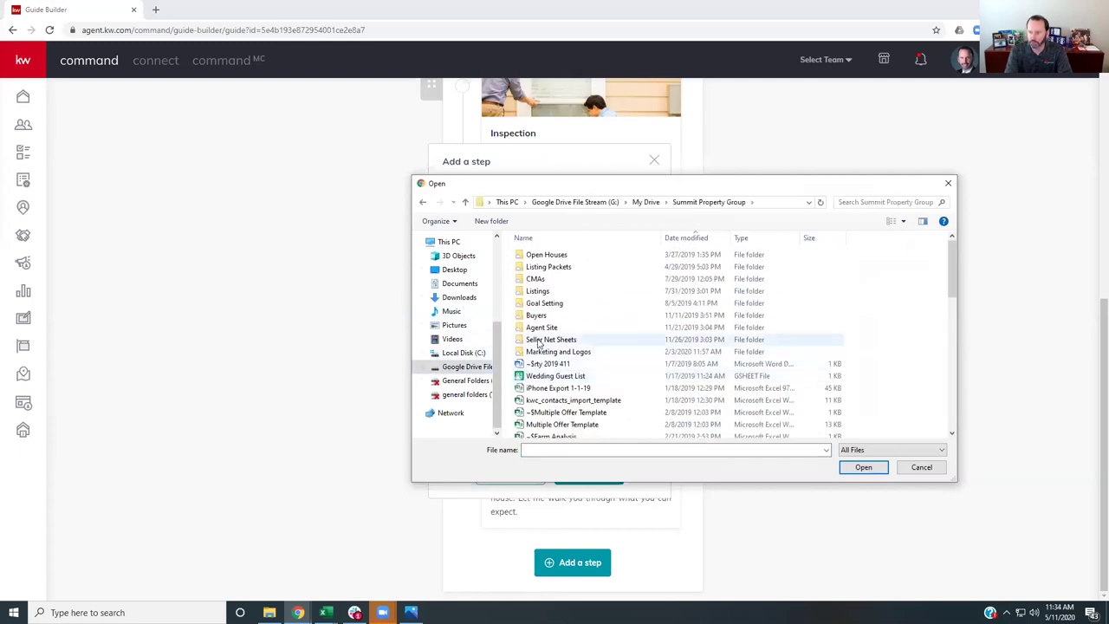
pyautogui.click(546, 355)
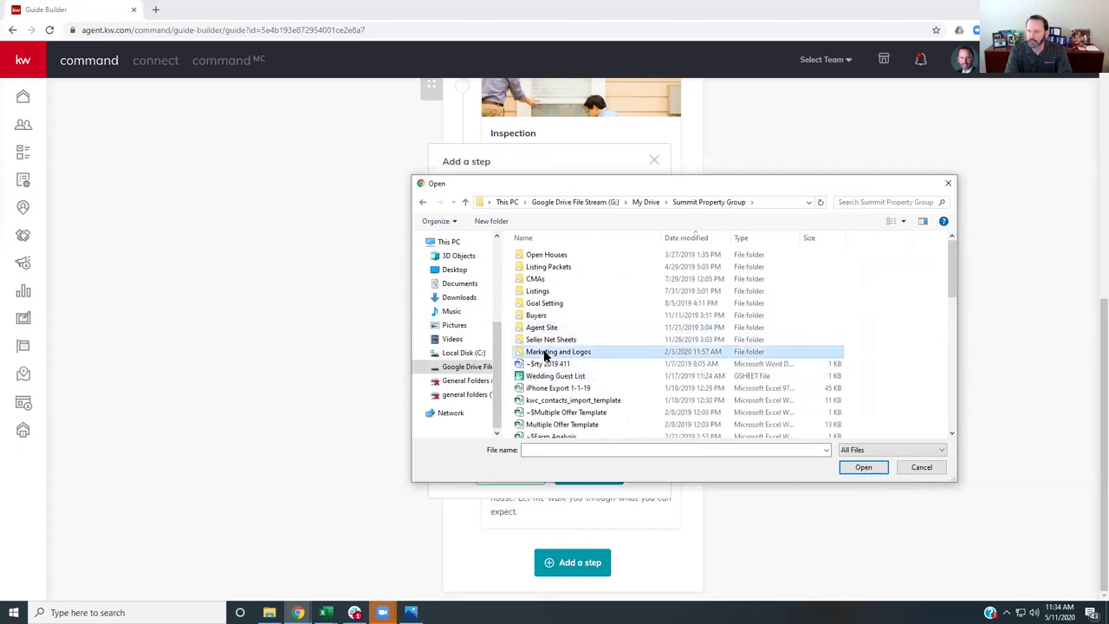
pyautogui.doubleClick(546, 355)
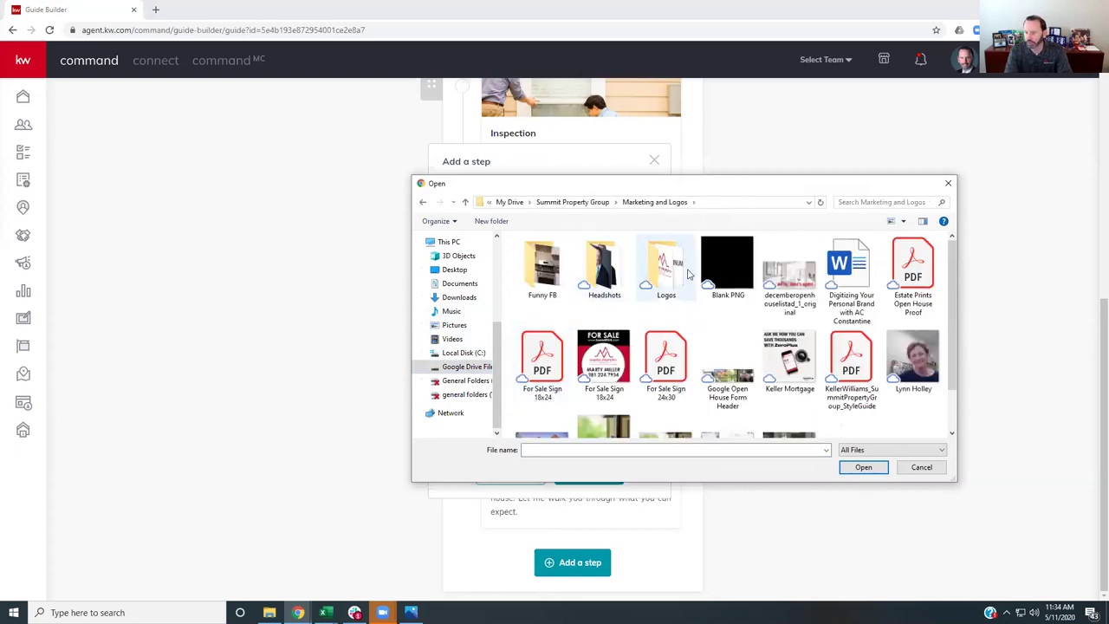
pyautogui.scroll(-1, 694, 286)
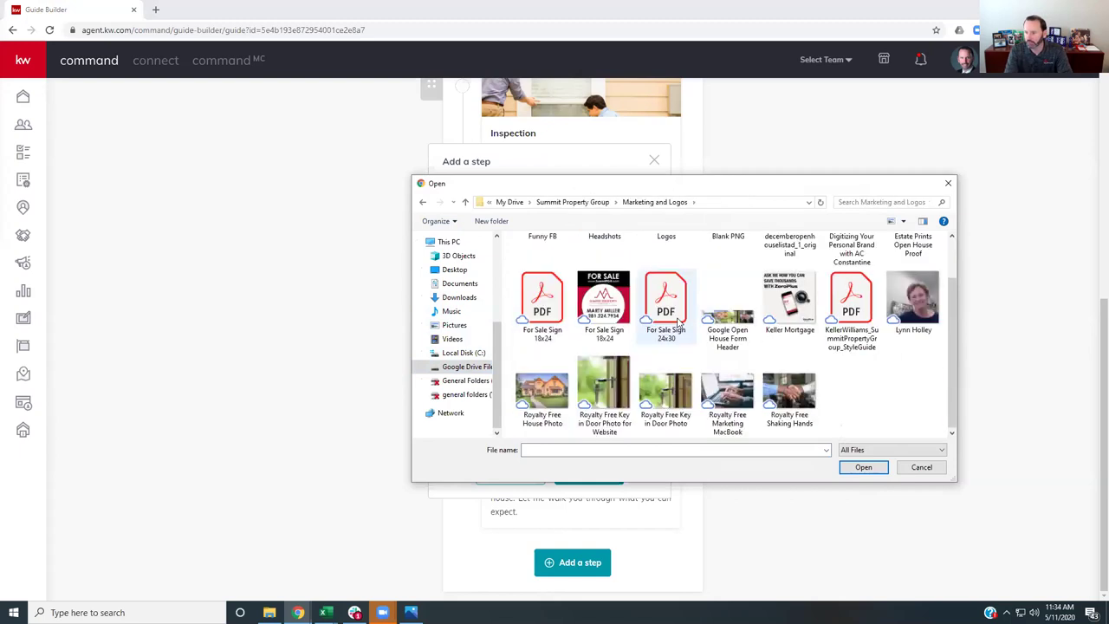
pyautogui.click(665, 396)
pyautogui.click(863, 468)
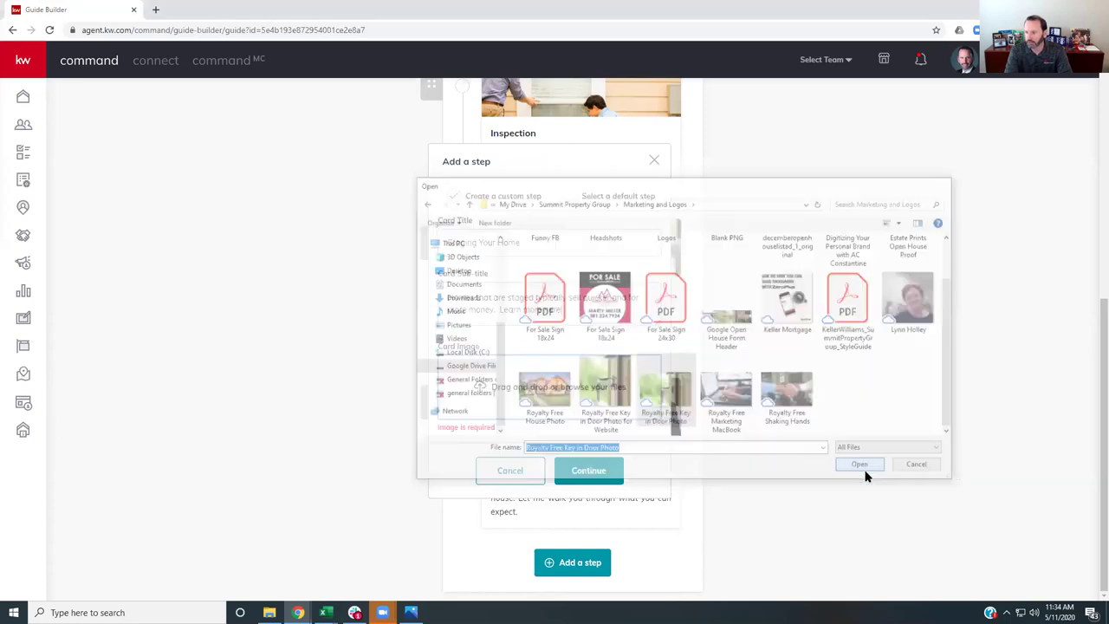
# - Add the Staging Your Home card and drag it to the top of the Seller's Guide
pyautogui.click(585, 482)
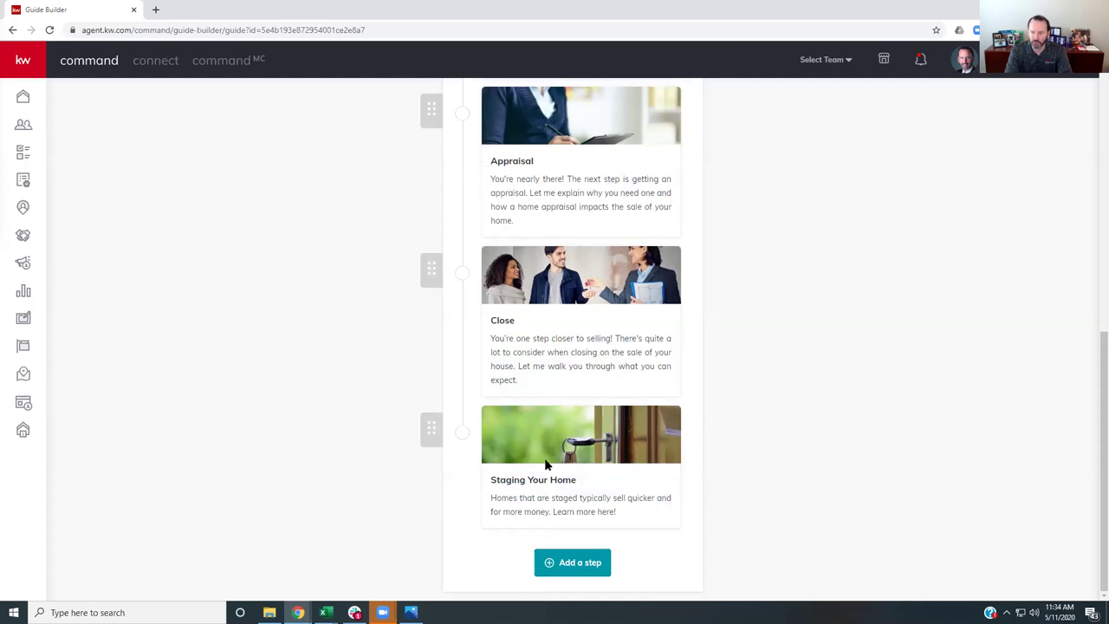
pyautogui.moveTo(430, 430); pyautogui.dragTo(430, 233)
pyautogui.click(546, 252)
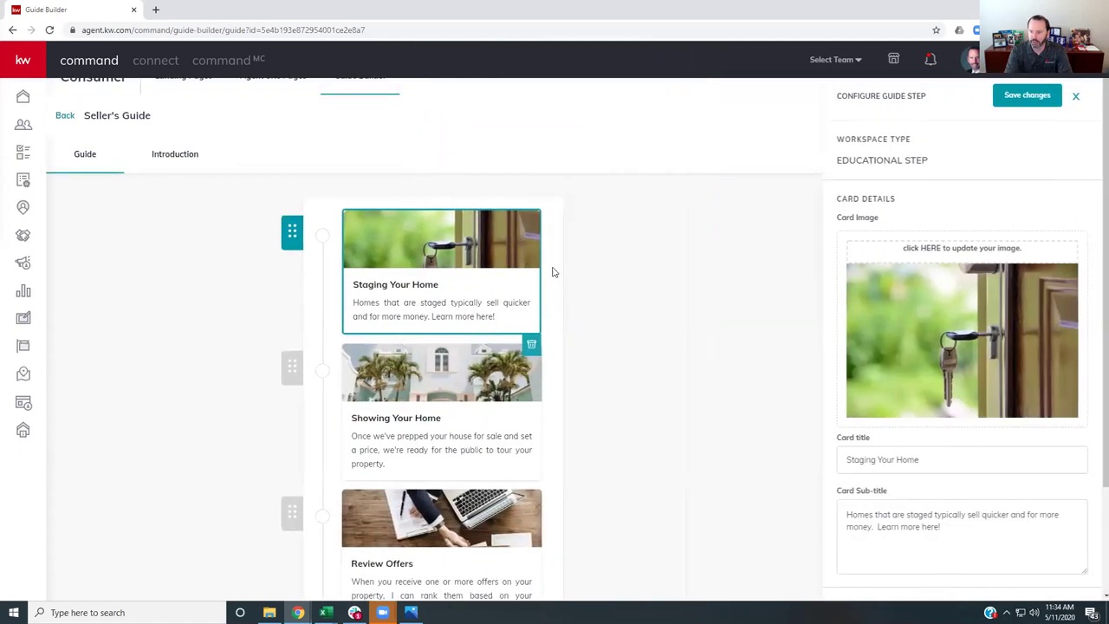
# - Select the card's placeholder workspace text, then delete the card and return to the guide list
pyautogui.click(859, 522)
pyautogui.scroll(-2, 870, 525)
pyautogui.click(870, 525)
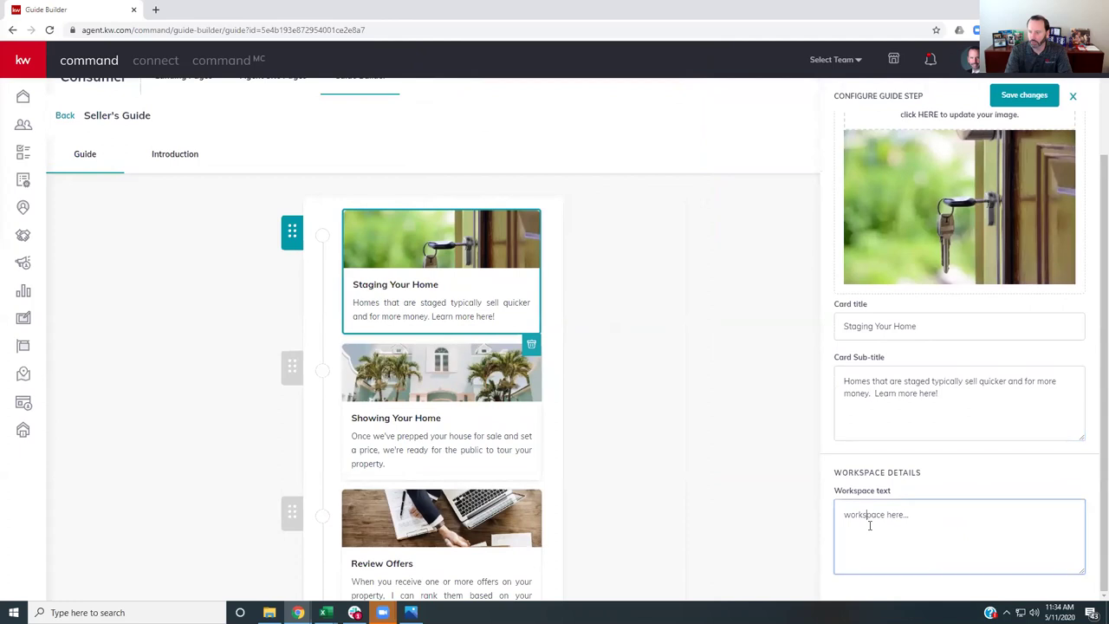
pyautogui.moveTo(943, 529); pyautogui.dragTo(821, 537)
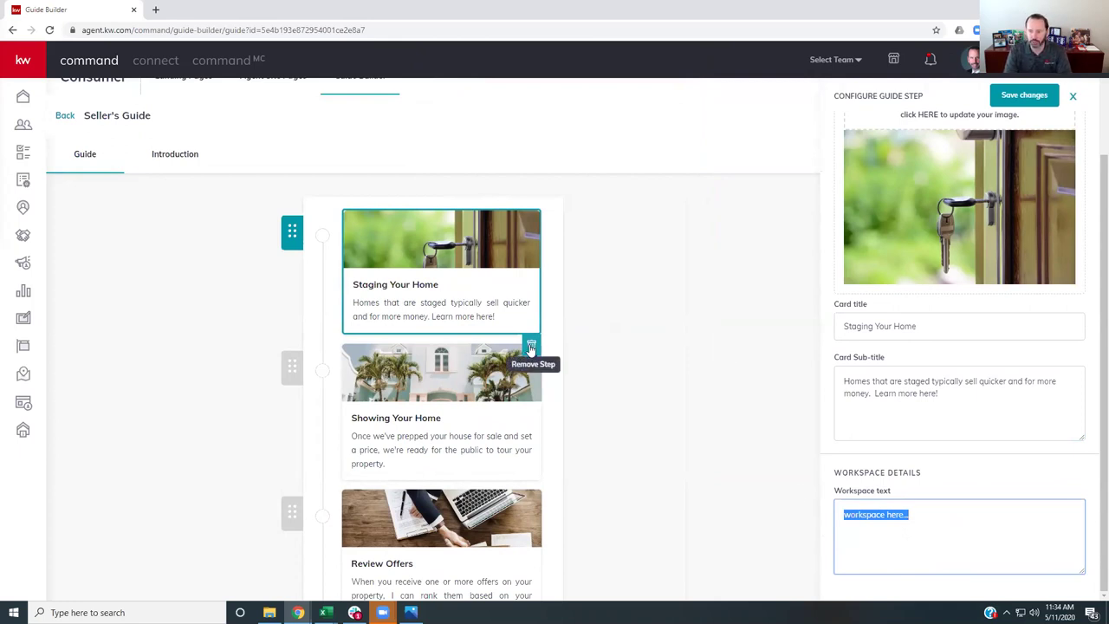
pyautogui.click(531, 348)
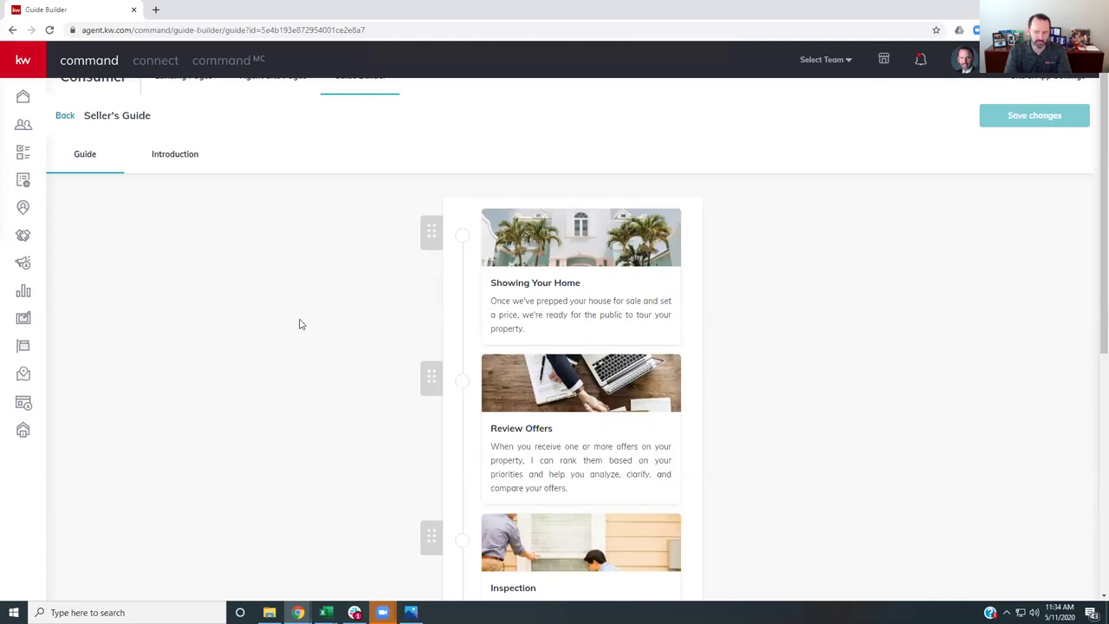
pyautogui.click(65, 117)
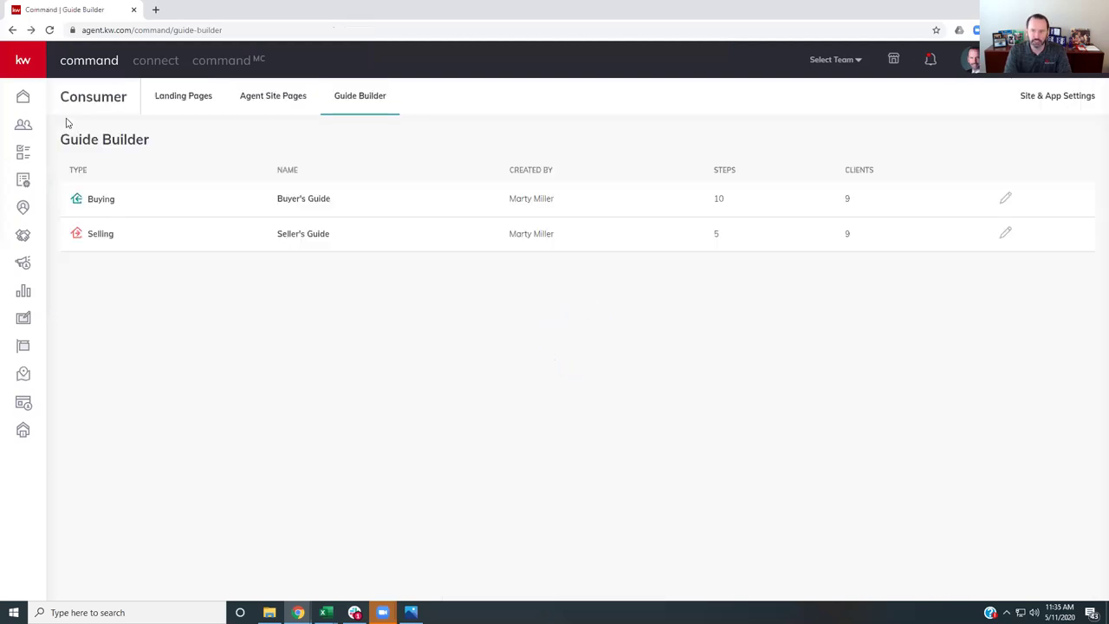
# - Remove the Test step from the Buyer's Guide and save the changes
pyautogui.click(1005, 199)
pyautogui.scroll(-10, 520, 289)
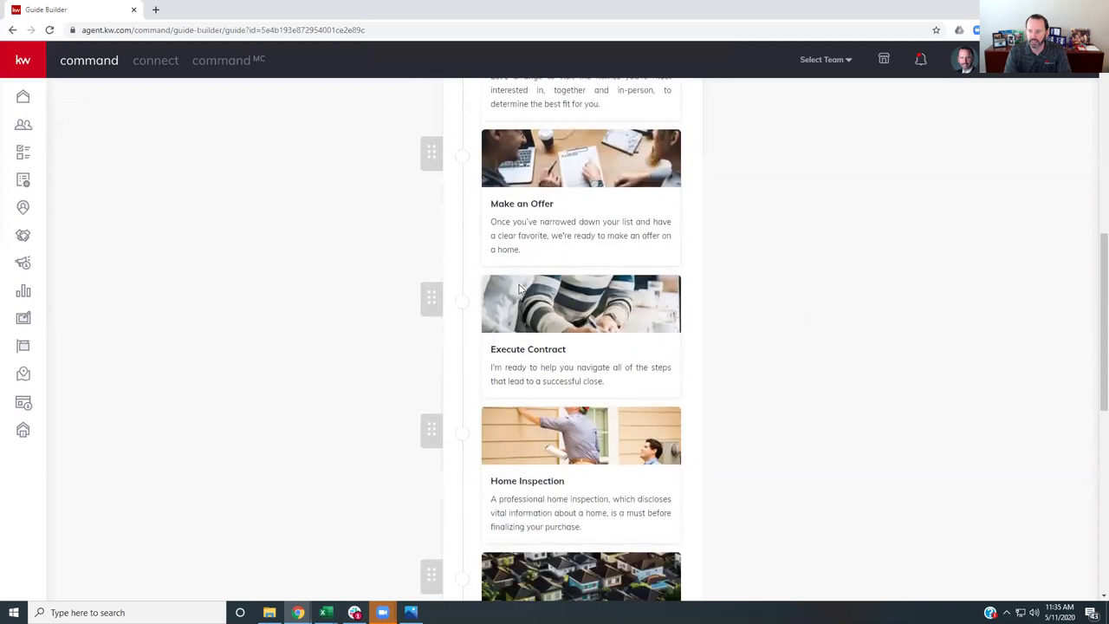
pyautogui.scroll(-3, 520, 288)
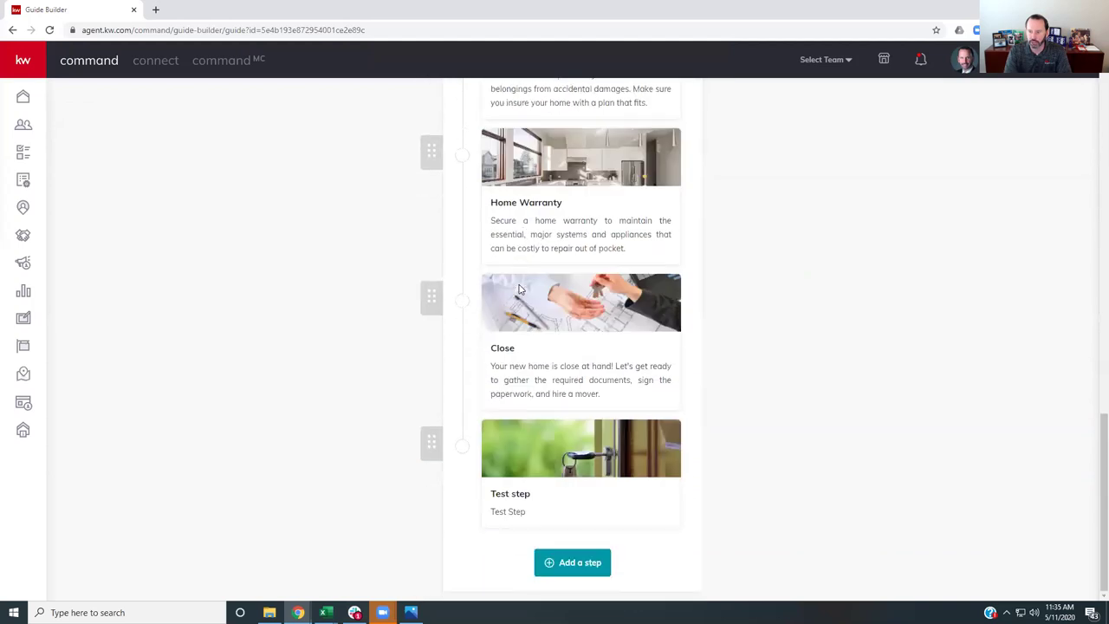
pyautogui.scroll(3, 520, 289)
pyautogui.scroll(-3, 525, 365)
pyautogui.click(523, 467)
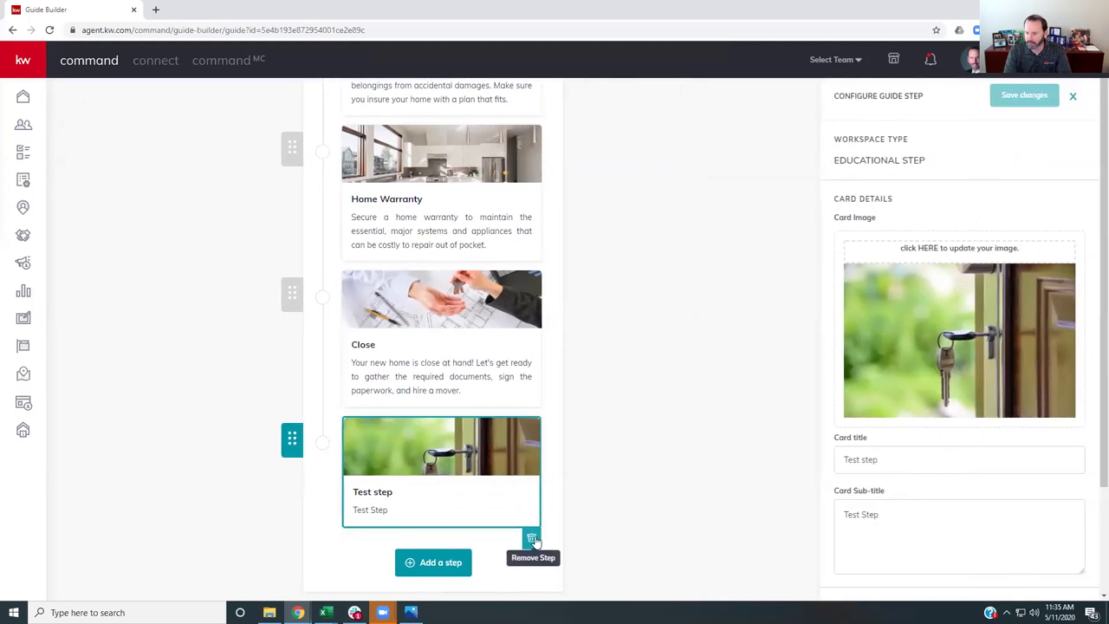
pyautogui.click(533, 541)
pyautogui.scroll(12, 663, 381)
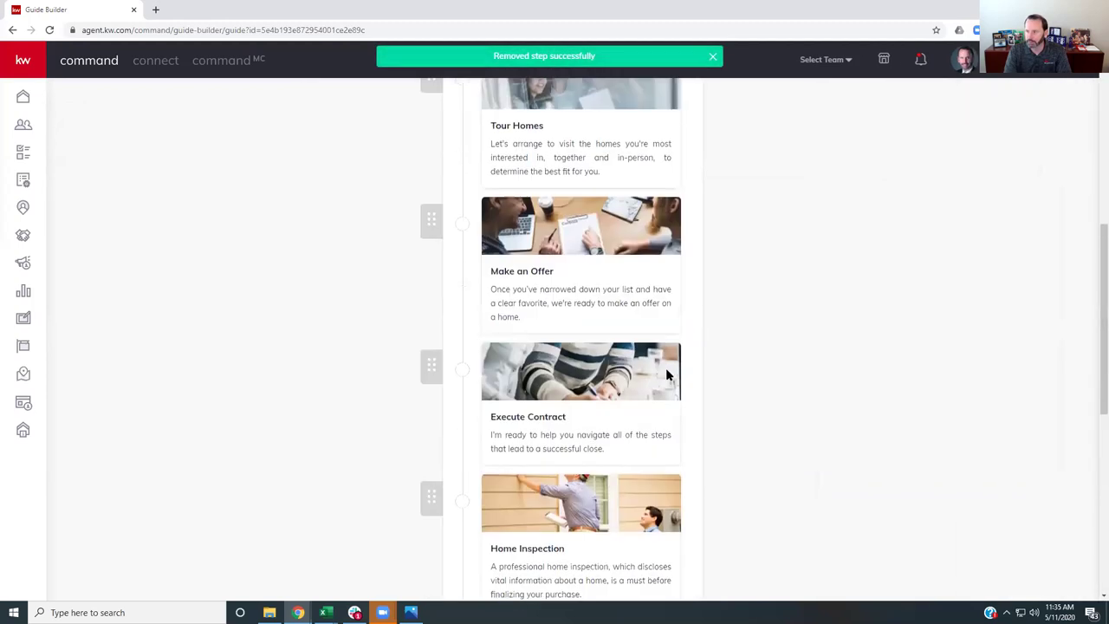
pyautogui.click(1048, 135)
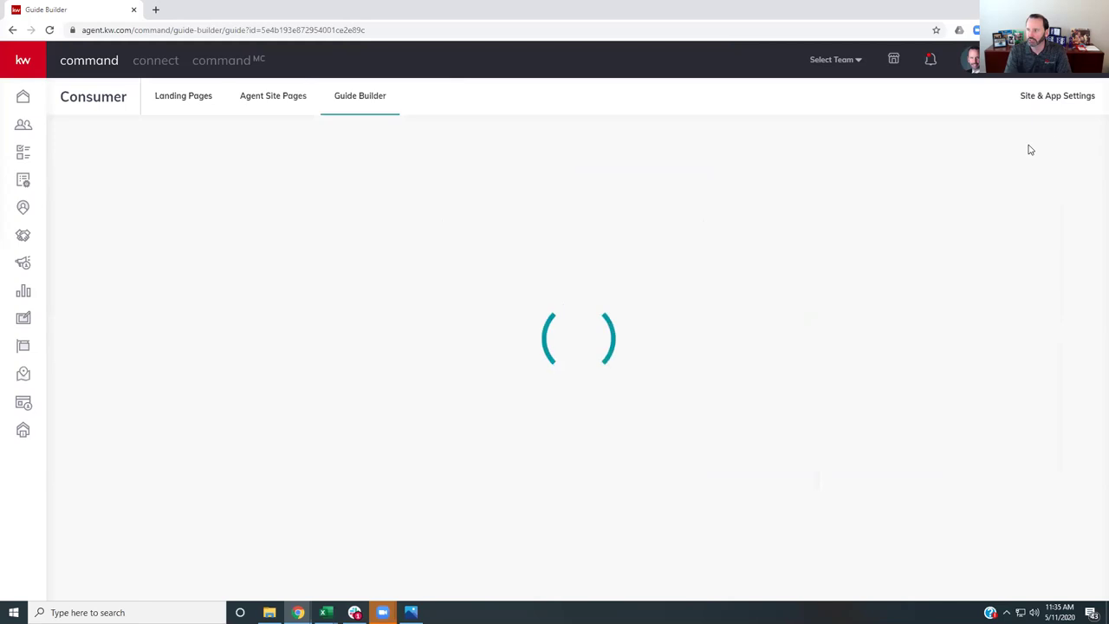
# - Go to the Consumer Landing Pages list of 22 pages
pyautogui.scroll(-10, 364, 390)
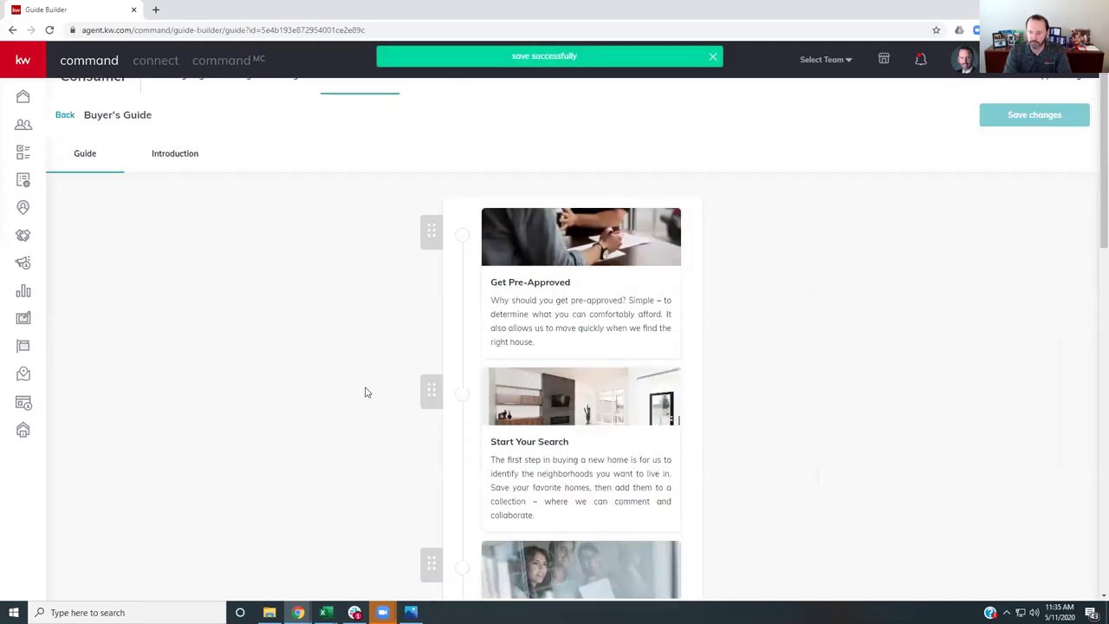
pyautogui.scroll(-3, 364, 393)
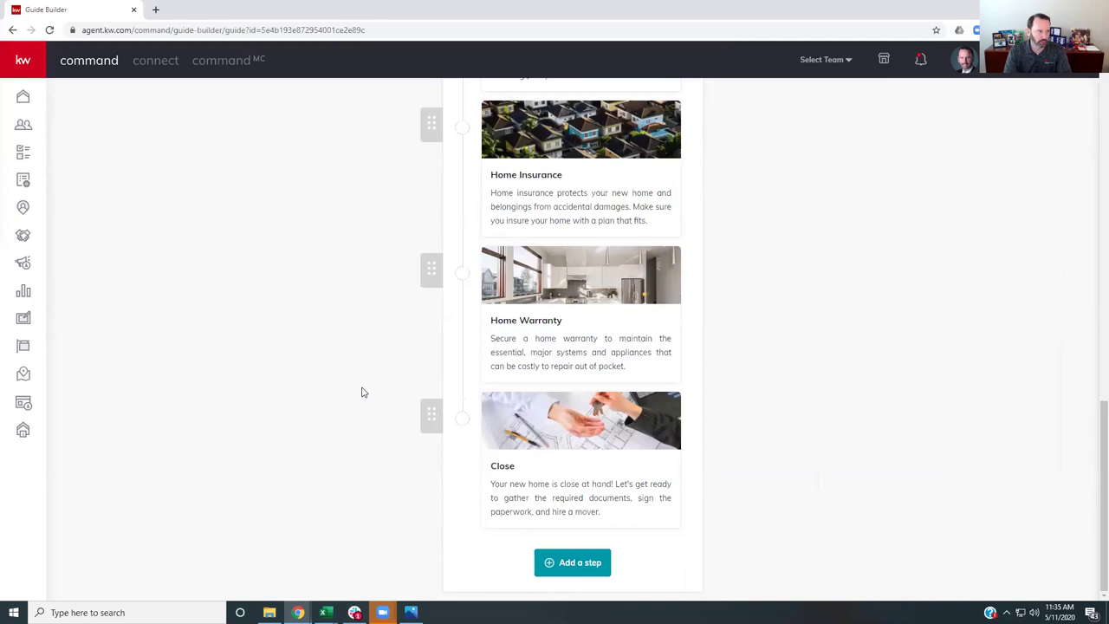
pyautogui.scroll(13, 364, 393)
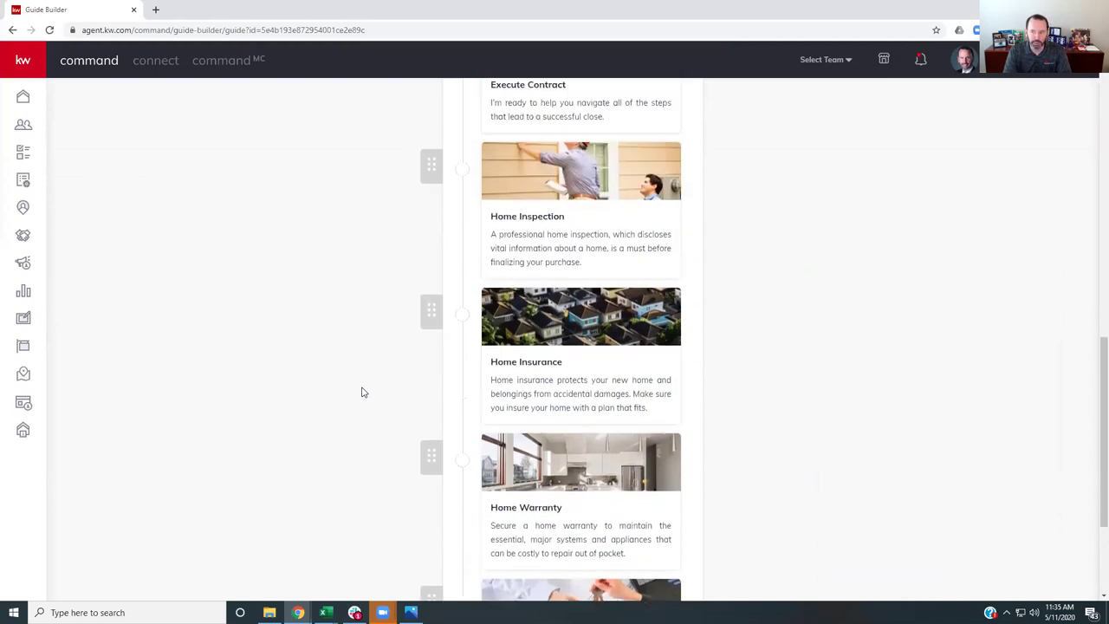
pyautogui.scroll(1, 364, 392)
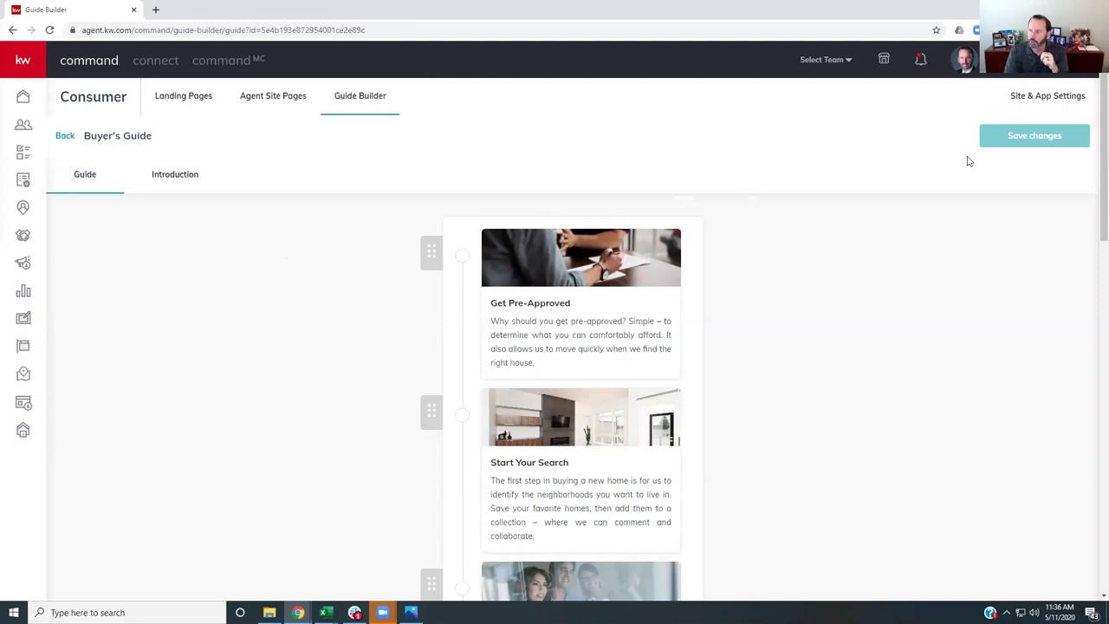
pyautogui.click(182, 105)
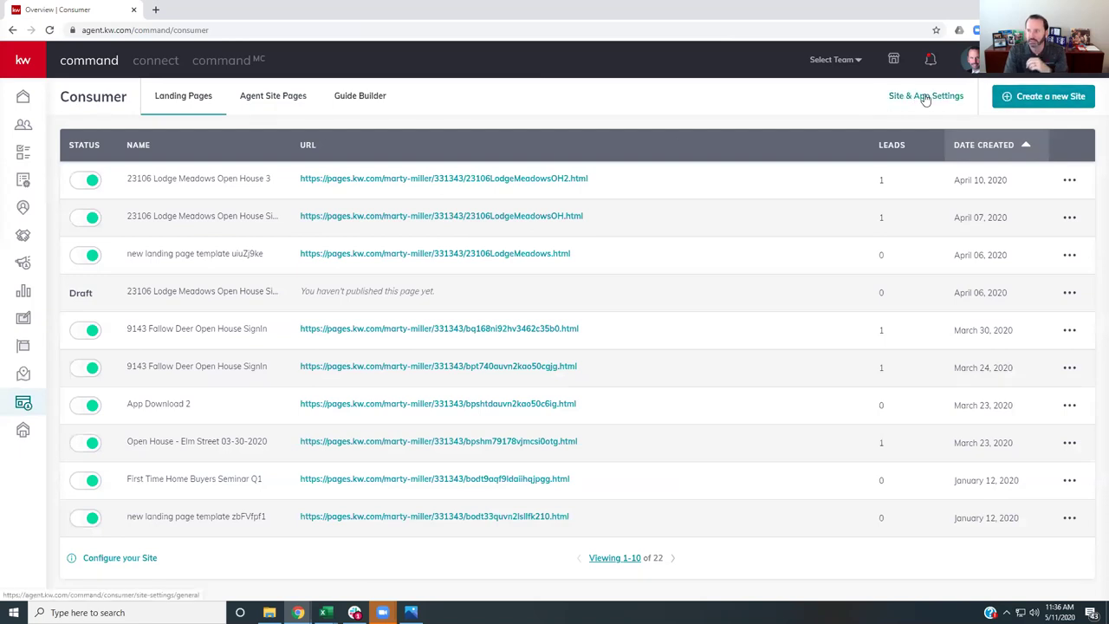
# - Copy the App URL app.kw.com/KWTYRWV from the URLs tab of Site & App Settings
pyautogui.click(925, 97)
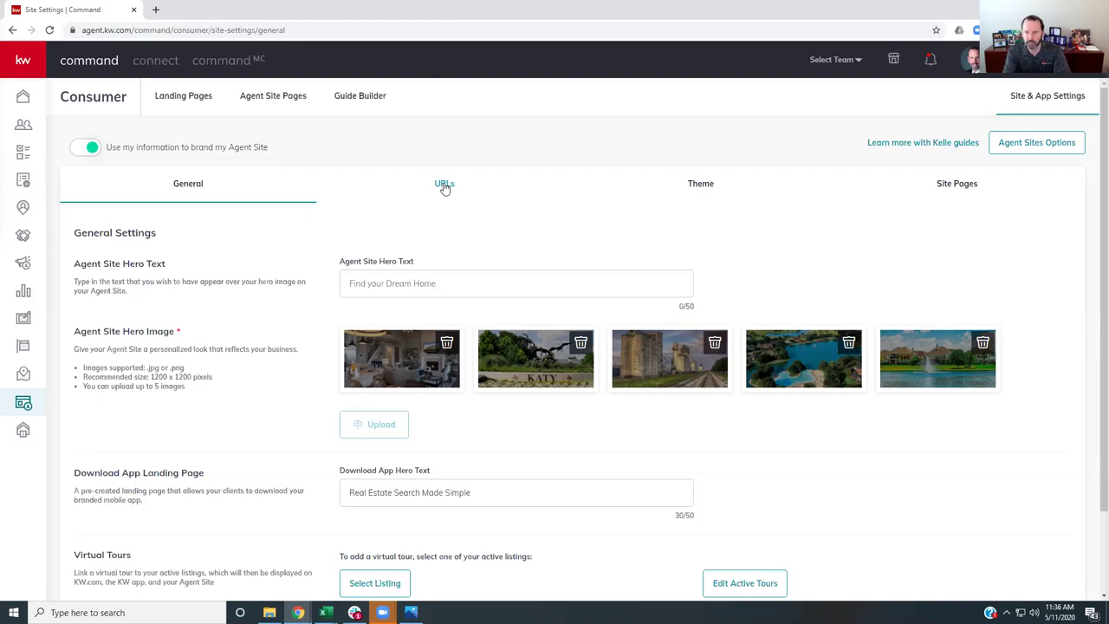
pyautogui.click(443, 186)
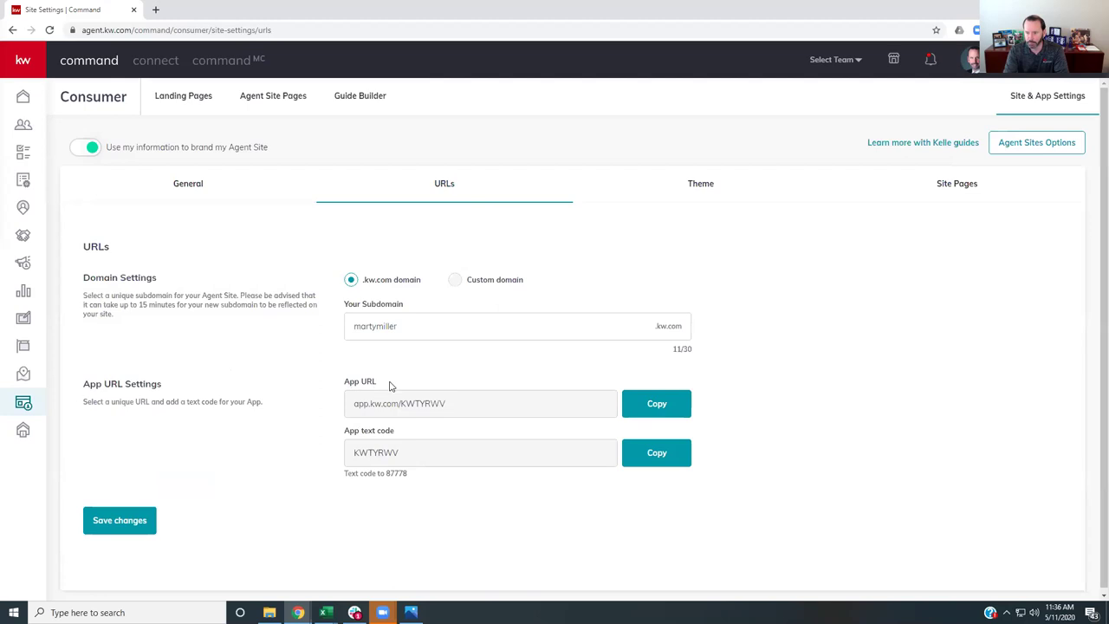
pyautogui.moveTo(452, 409); pyautogui.dragTo(354, 409)
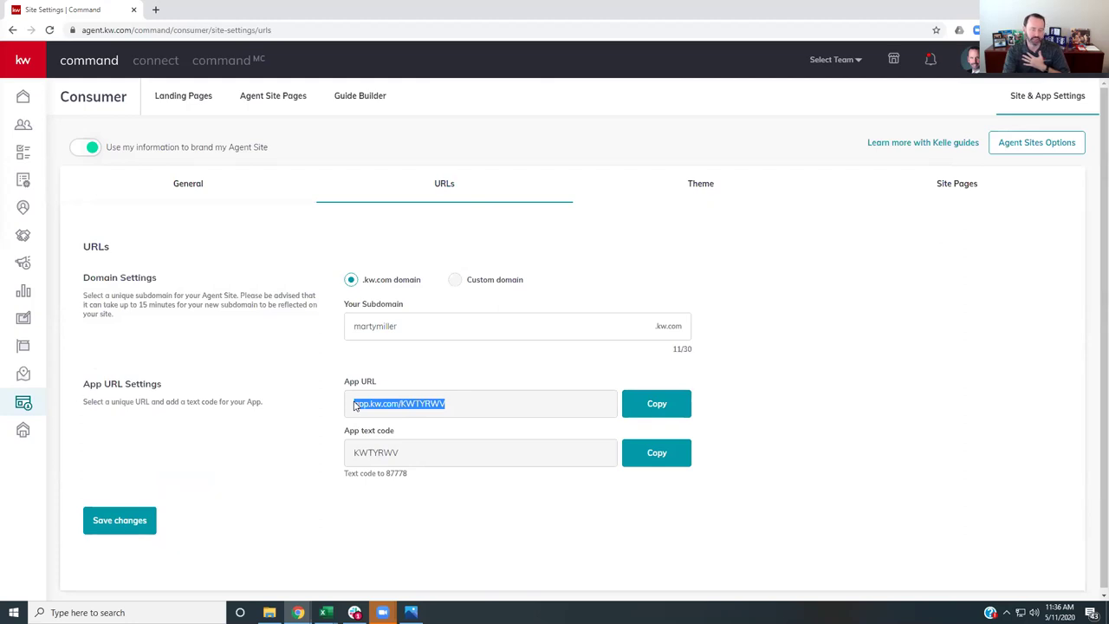
pyautogui.click(669, 409)
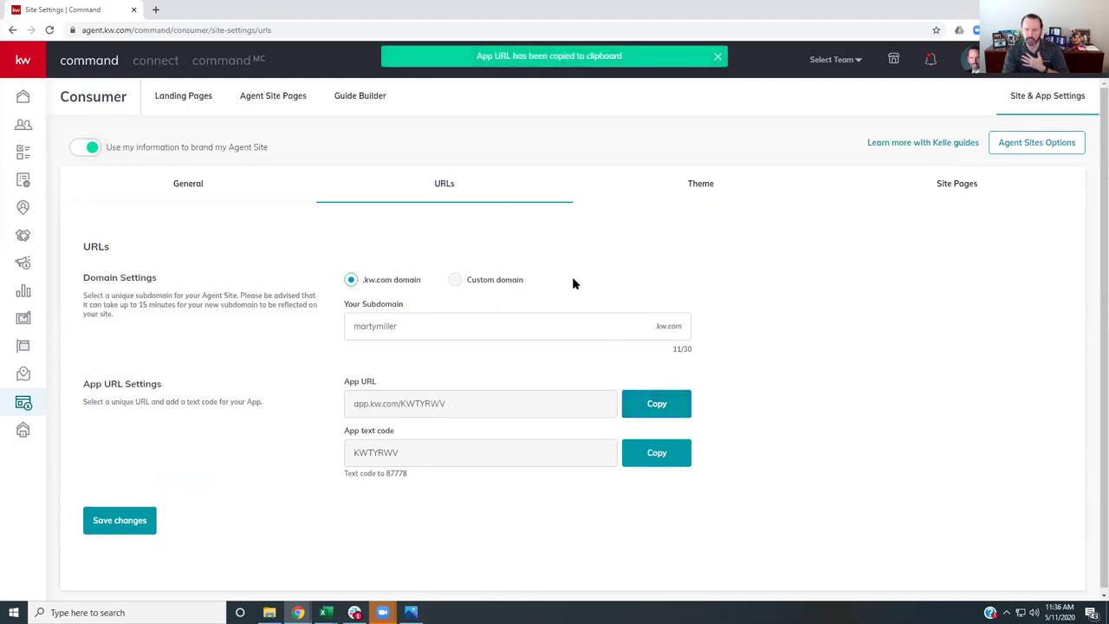
# - Load app.kw.com/KWTYRWV in a new tab, review the download page, then return to Command settings
pyautogui.click(156, 10)
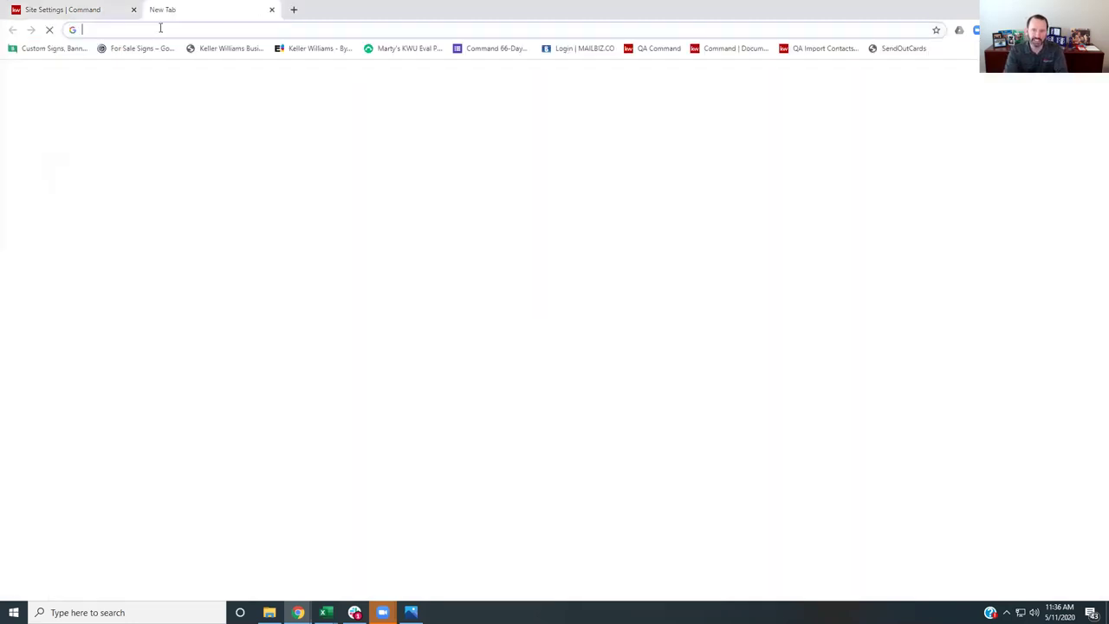
pyautogui.hotkey('ctrl', 'v')
pyautogui.press('Return')
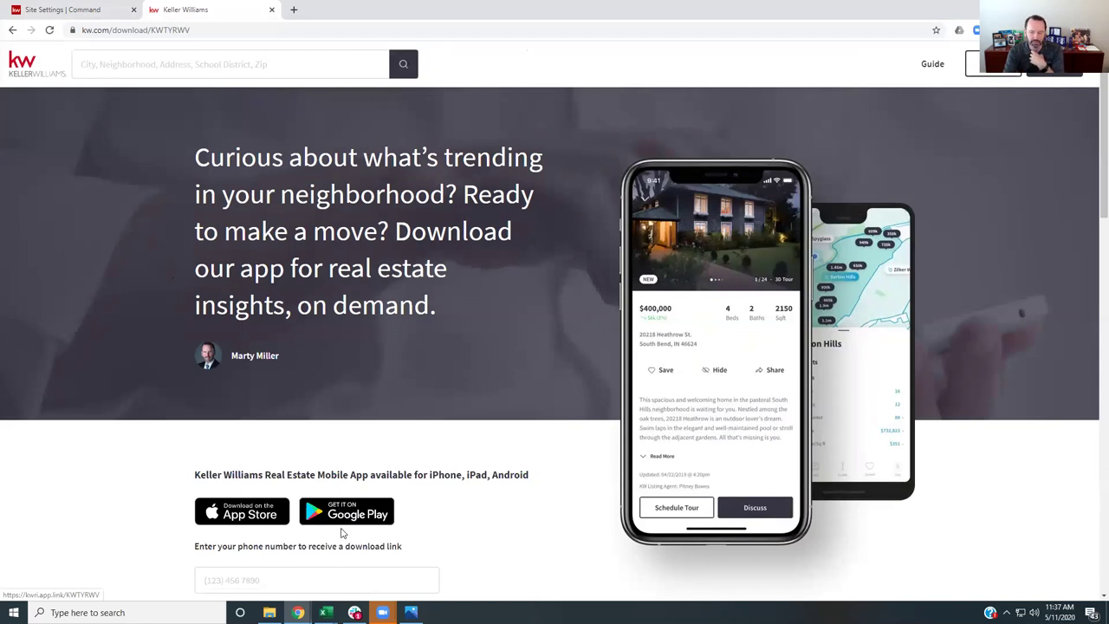
pyautogui.scroll(-2, 350, 516)
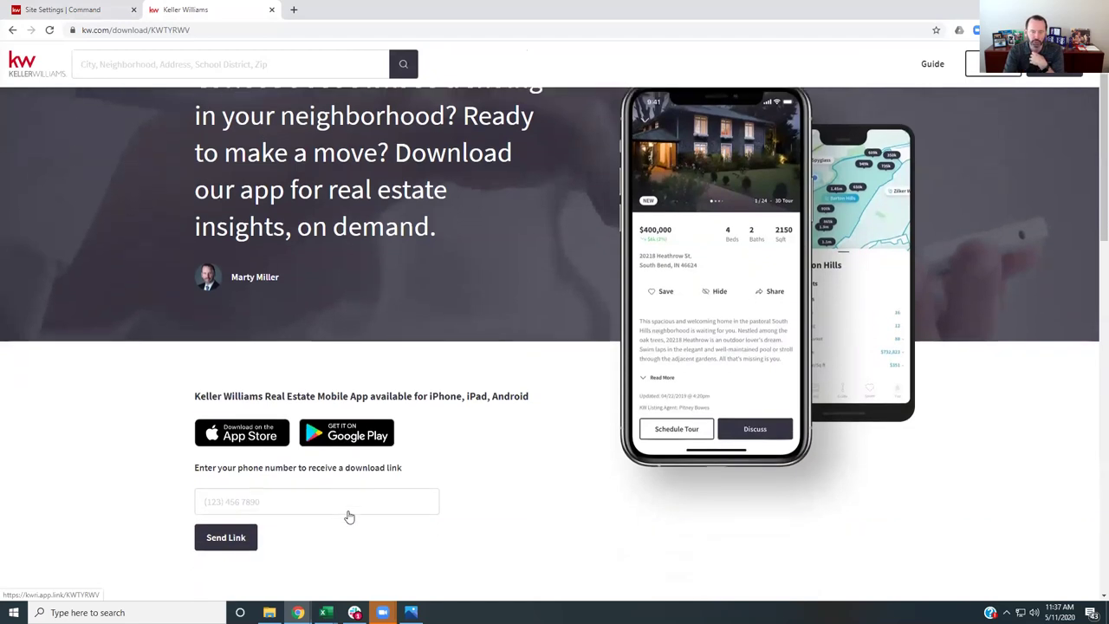
pyautogui.click(282, 408)
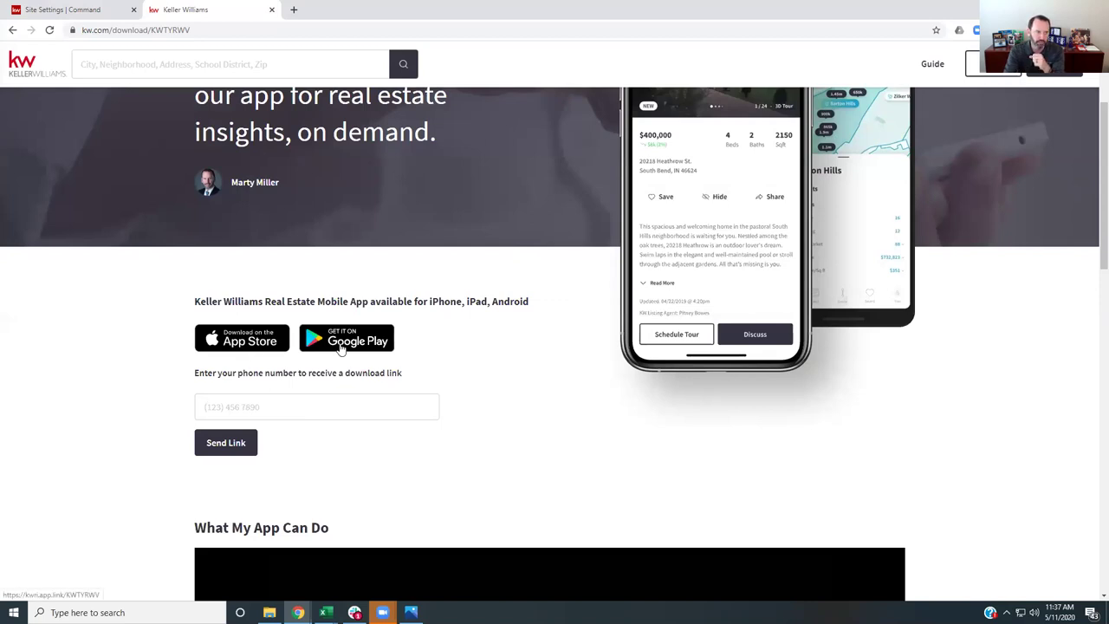
pyautogui.scroll(-1, 139, 325)
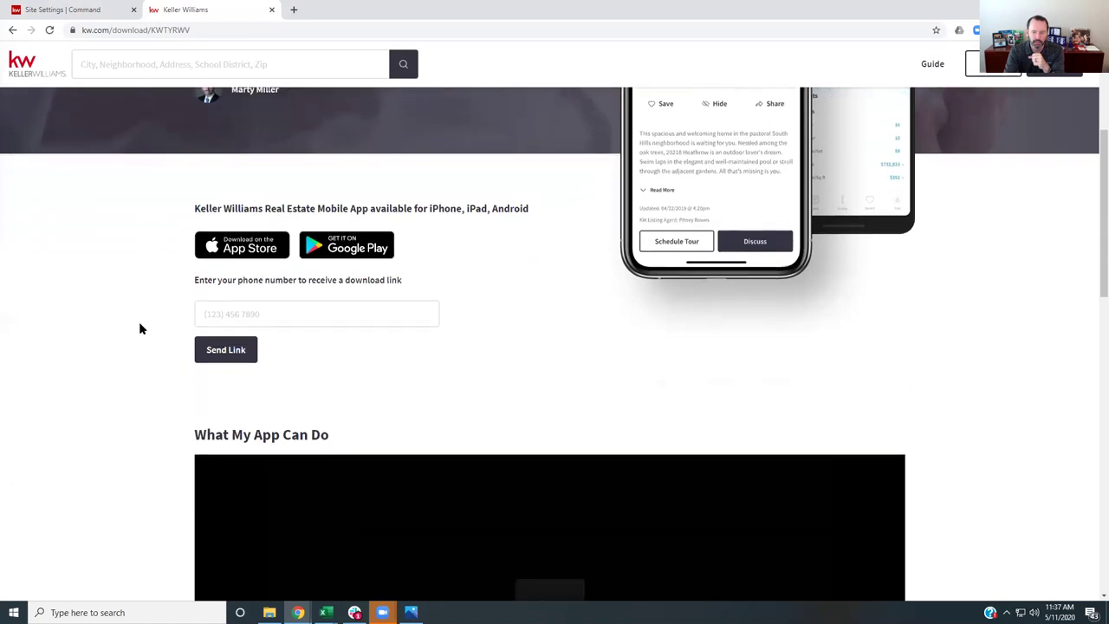
pyautogui.scroll(-3, 141, 328)
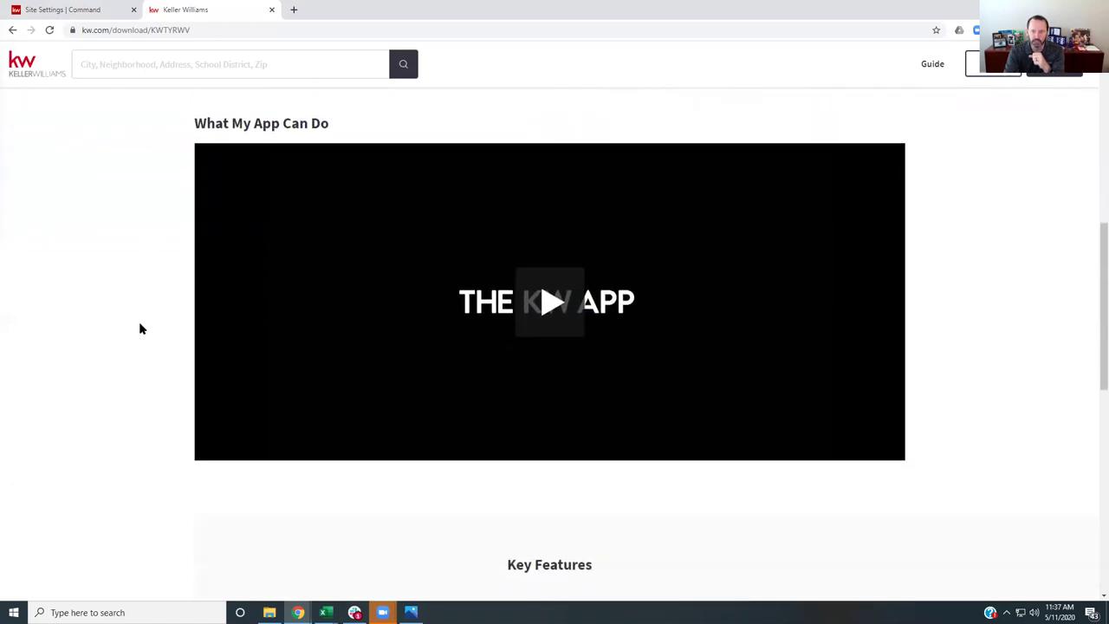
pyautogui.scroll(-4, 437, 382)
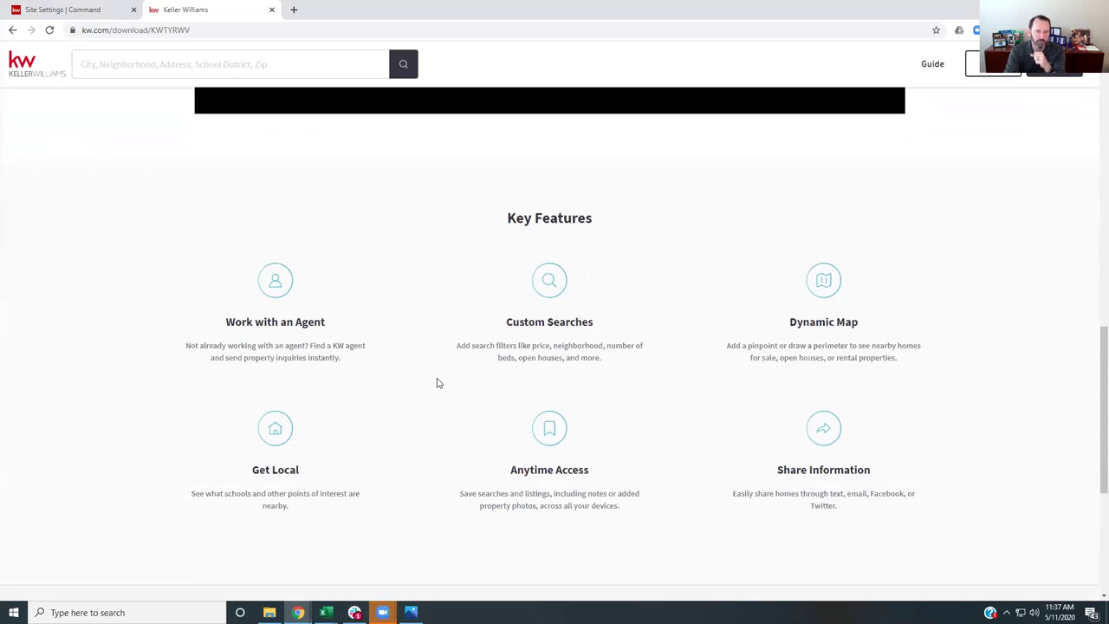
pyautogui.click(98, 12)
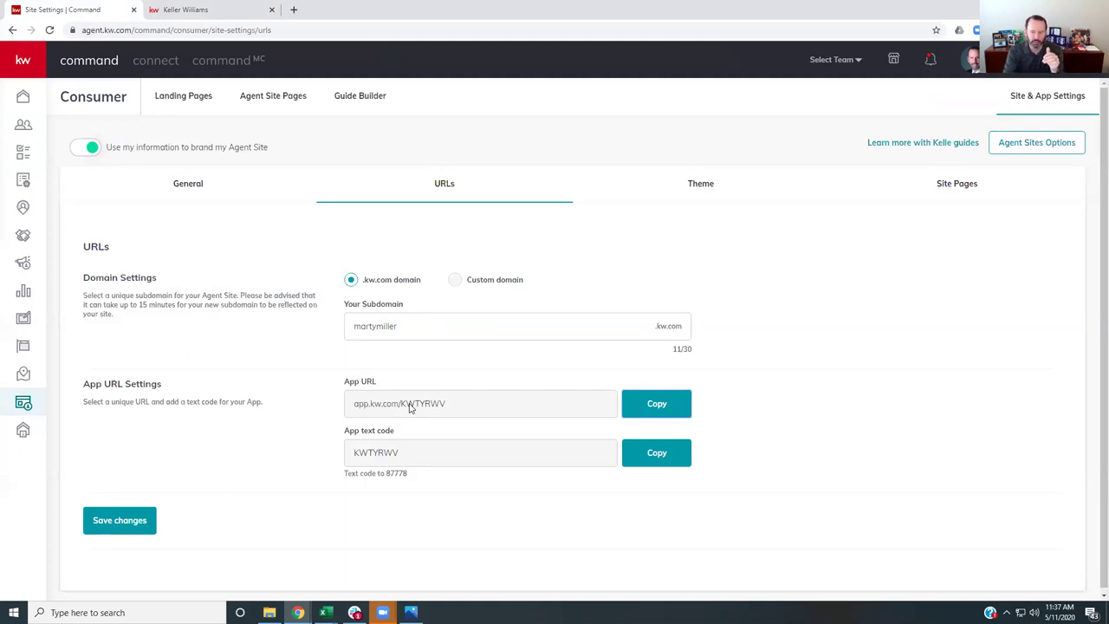
pyautogui.moveTo(347, 436); pyautogui.dragTo(413, 463)
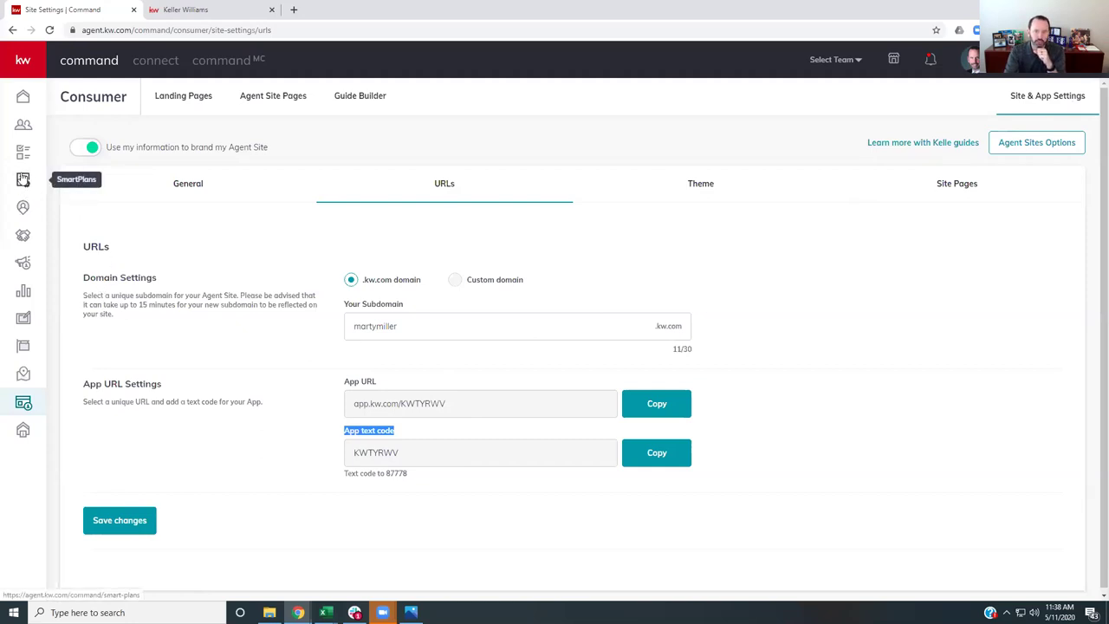
# - Browse the SmartPlans Library and view the Promote My App plan's email, delay and SMS steps
pyautogui.click(23, 182)
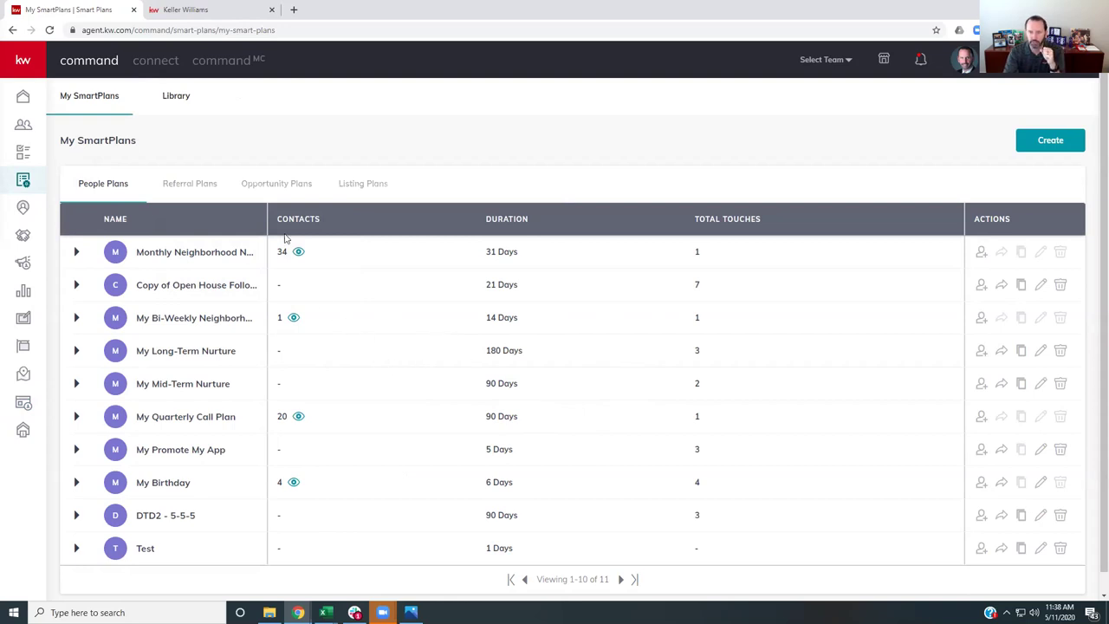
pyautogui.click(176, 99)
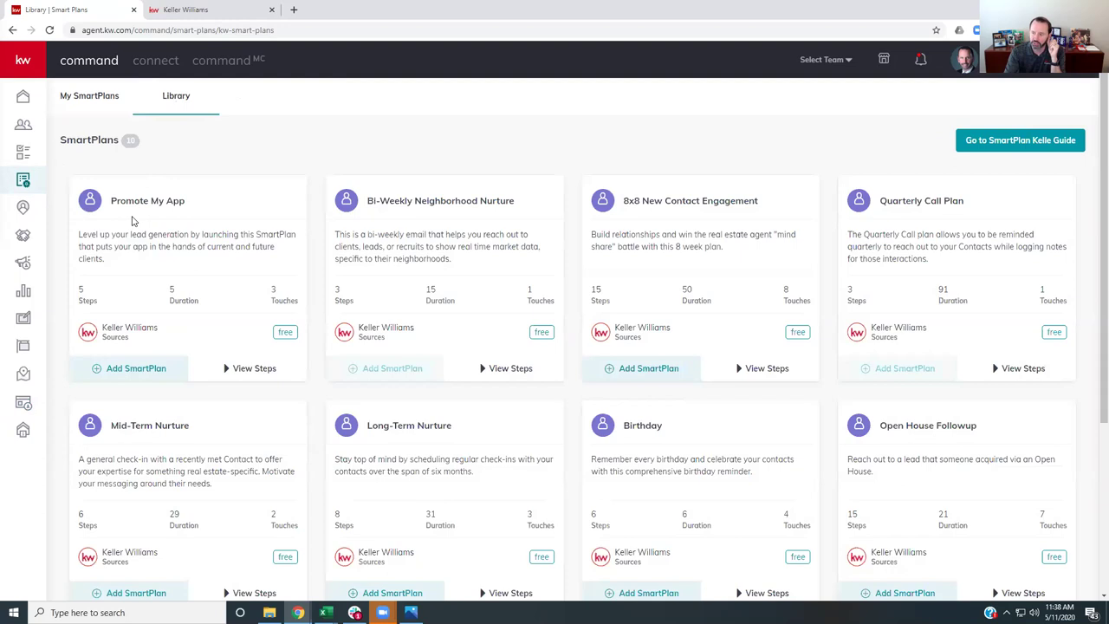
pyautogui.scroll(-2, 133, 221)
pyautogui.scroll(-1, 133, 221)
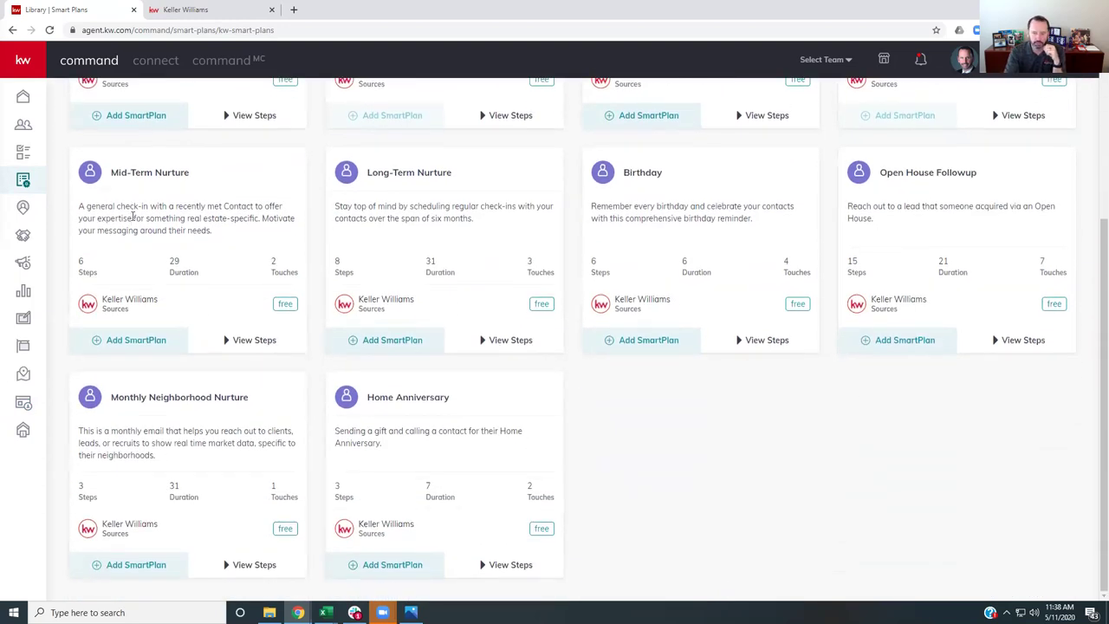
pyautogui.scroll(3, 132, 216)
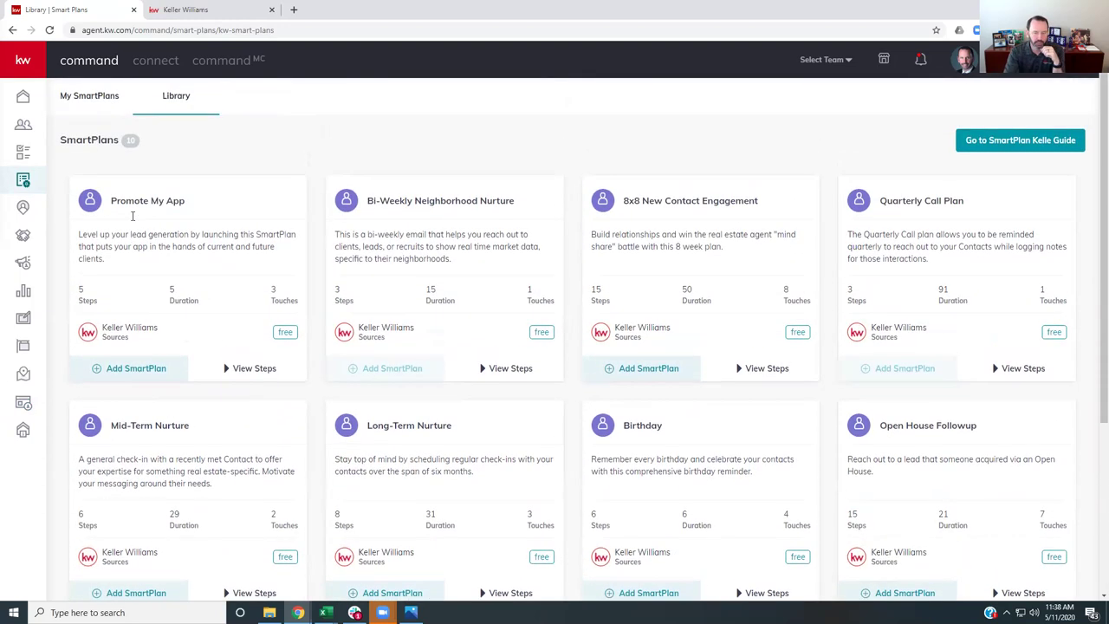
pyautogui.moveTo(112, 201); pyautogui.dragTo(188, 209)
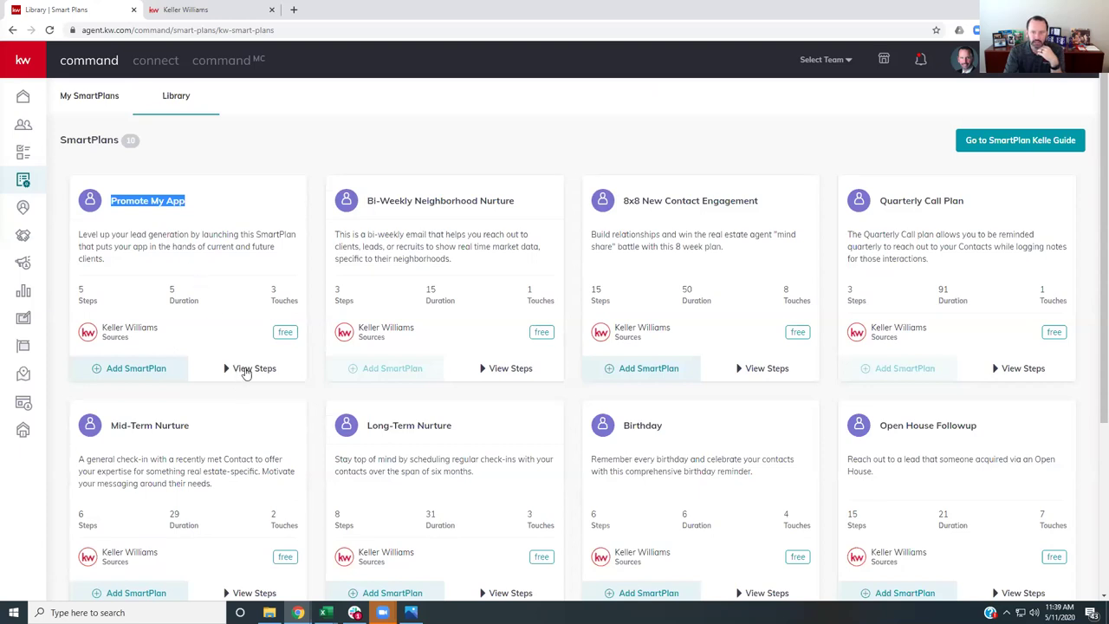
pyautogui.click(247, 369)
pyautogui.scroll(-2, 243, 371)
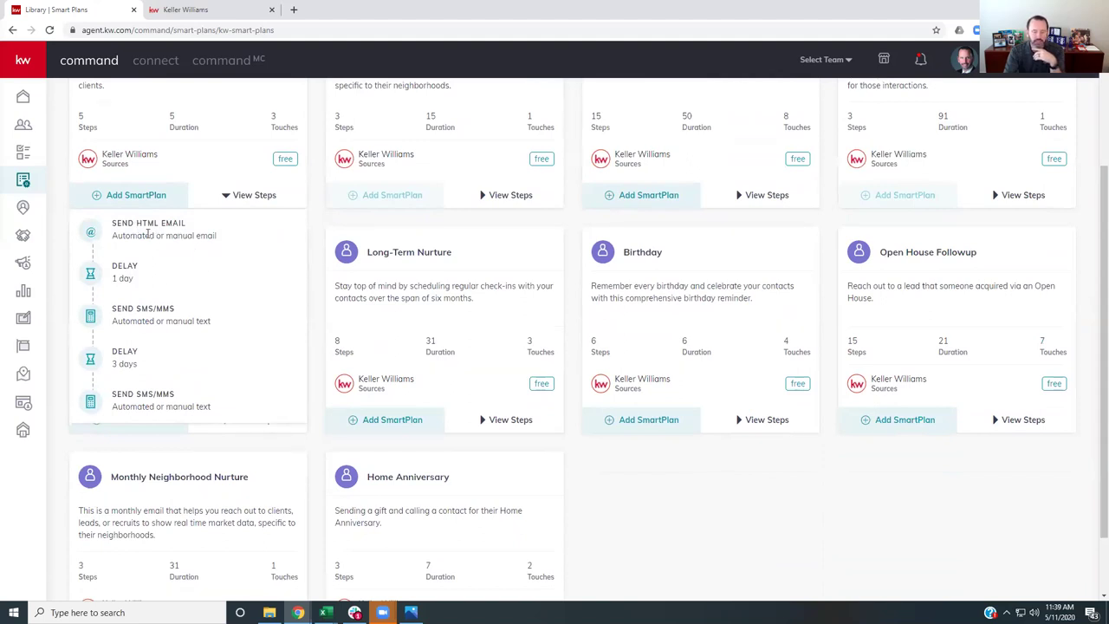
pyautogui.click(198, 13)
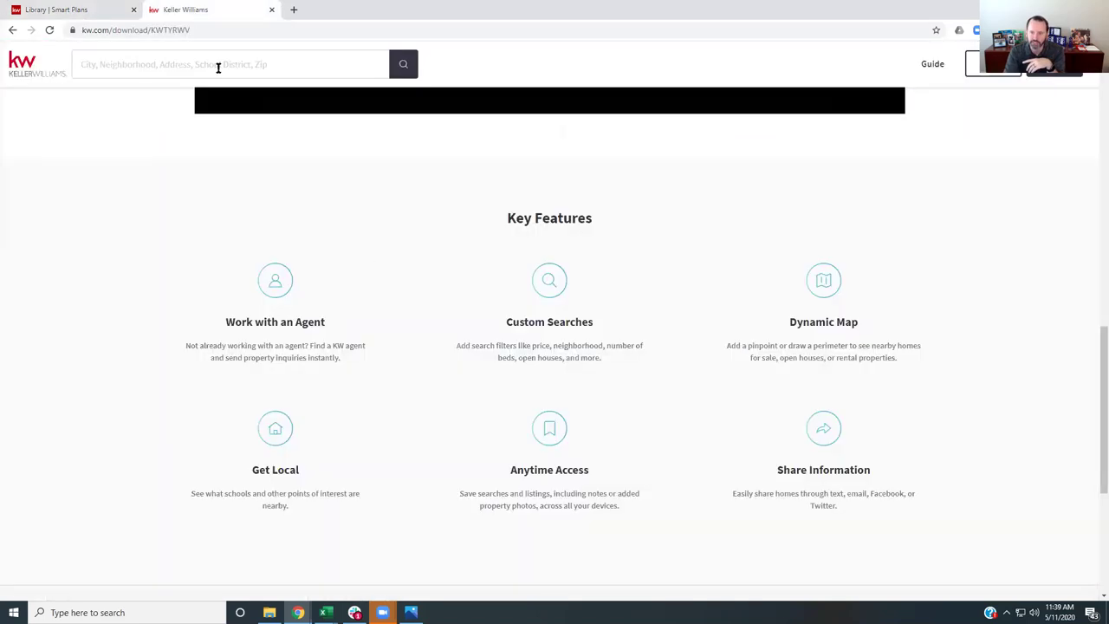
pyautogui.scroll(7, 458, 433)
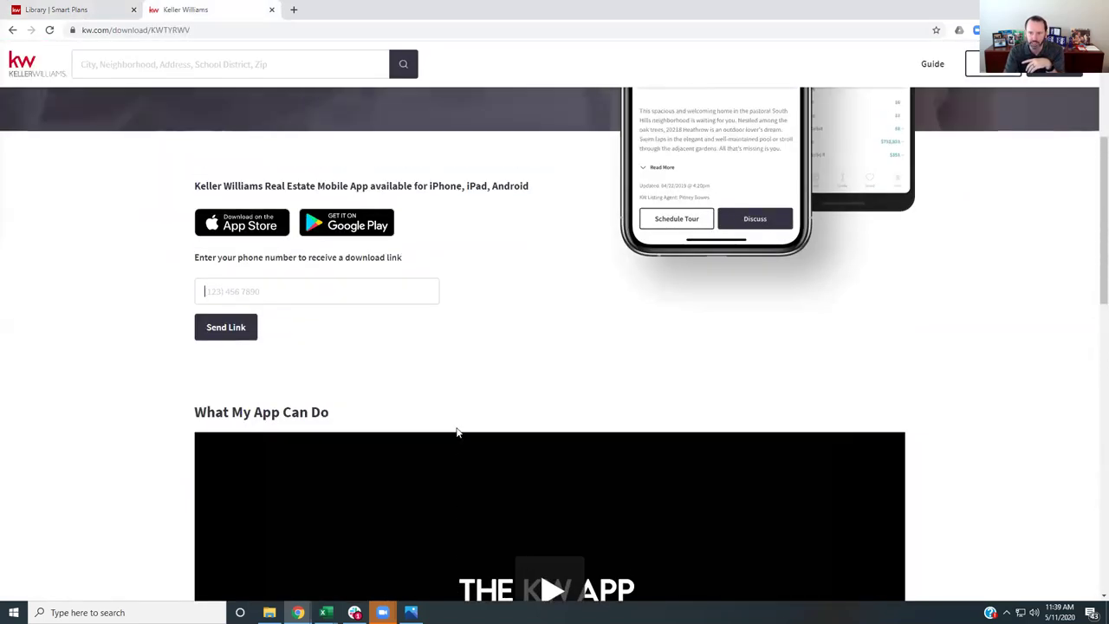
pyautogui.scroll(3, 458, 433)
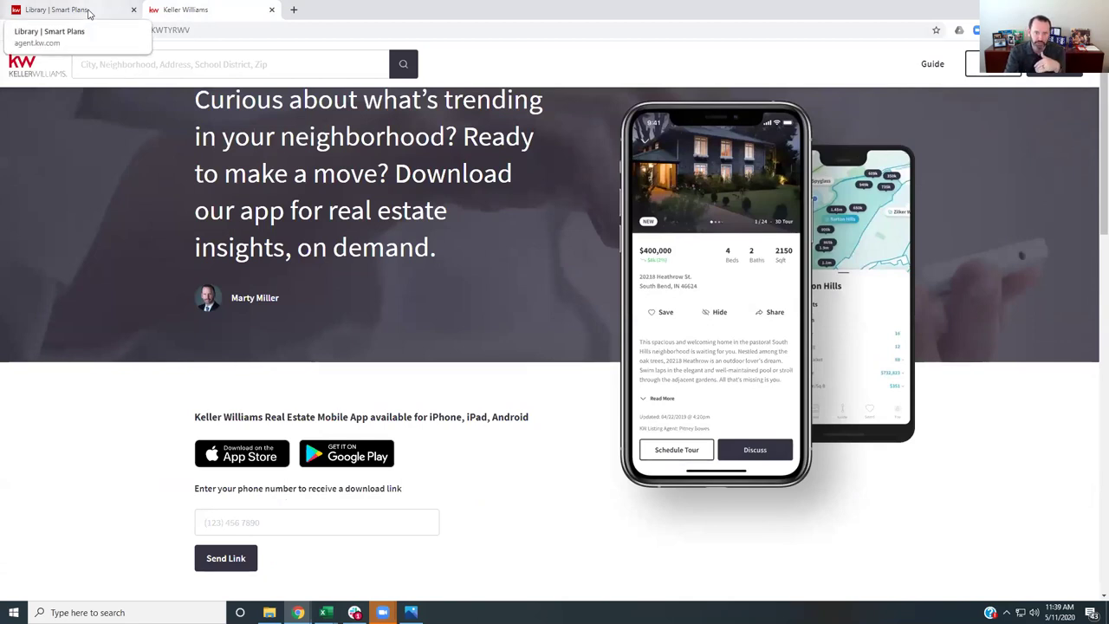
pyautogui.click(89, 13)
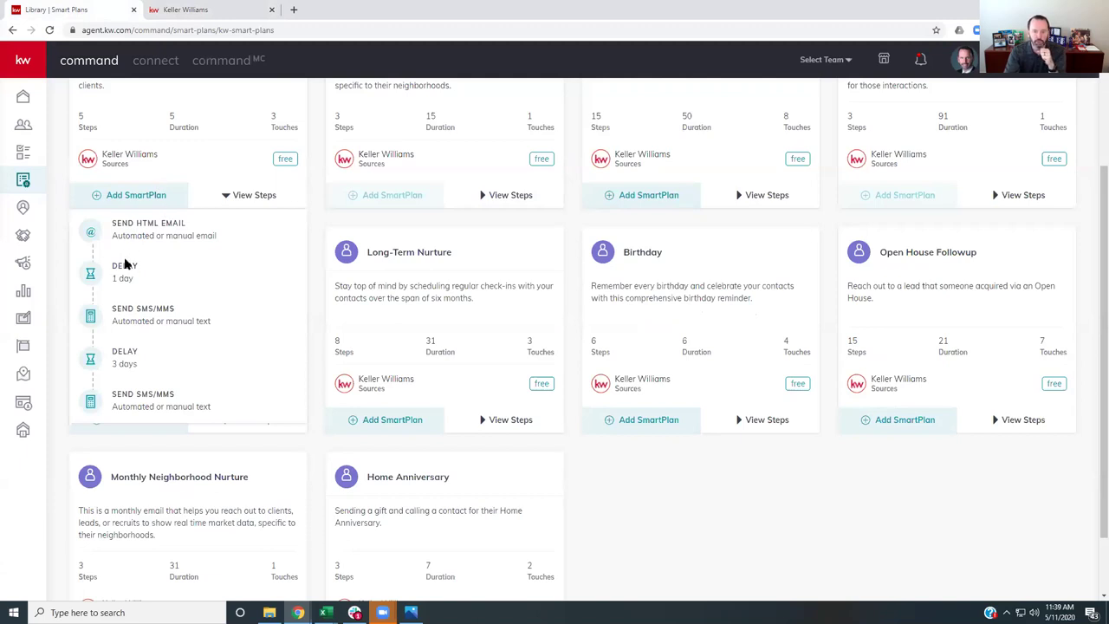
pyautogui.moveTo(142, 312)
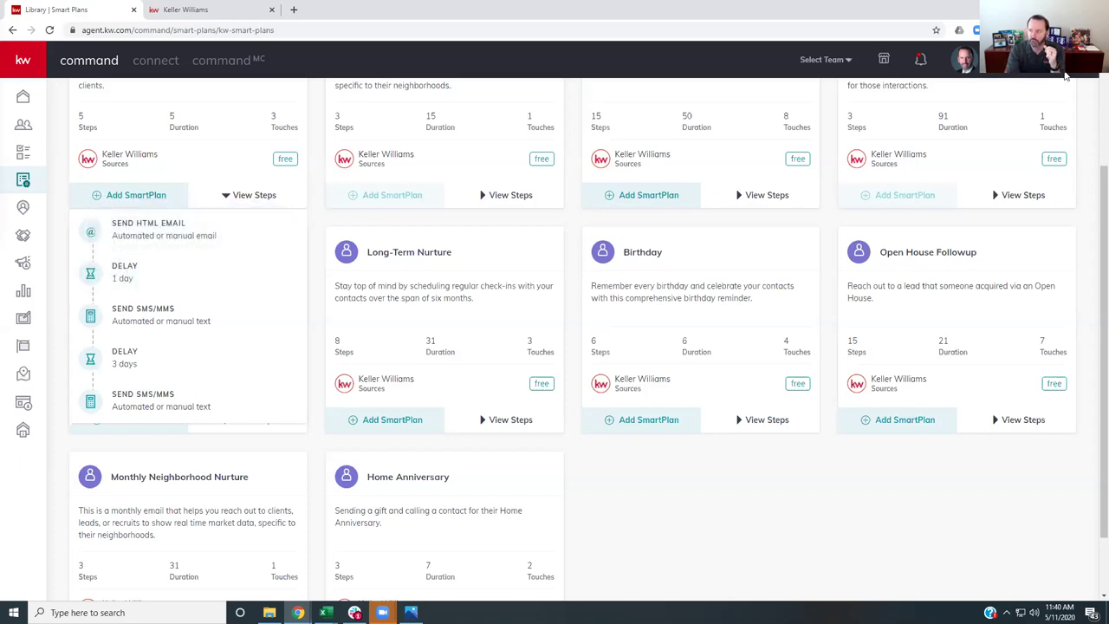
# - Check the connected integrations in account Settings, then return to My SmartPlans
pyautogui.click(965, 59)
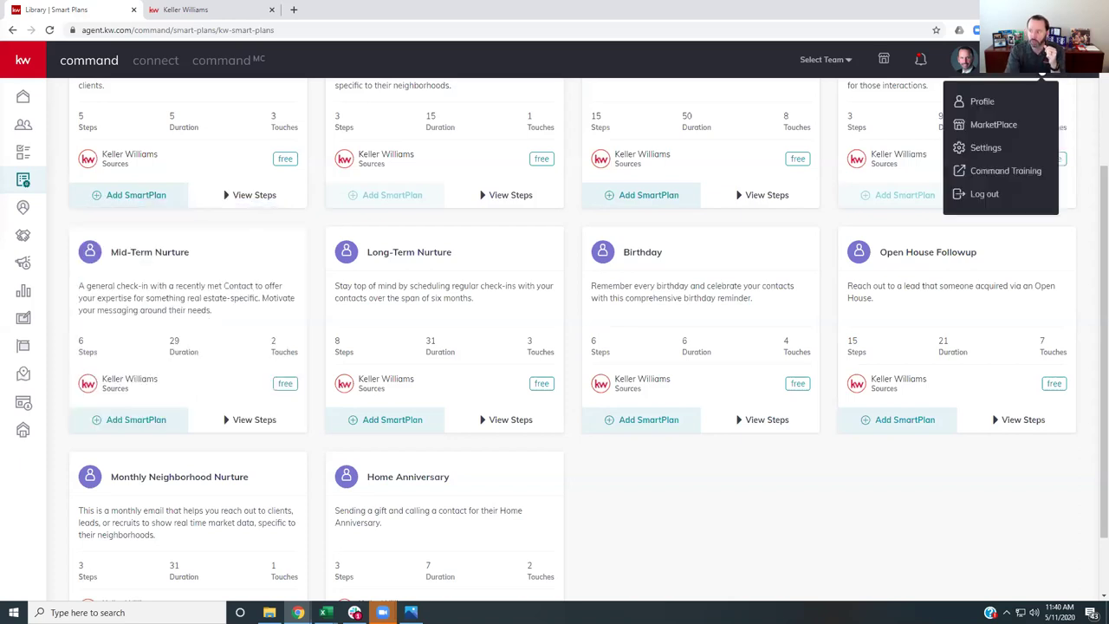
pyautogui.click(983, 148)
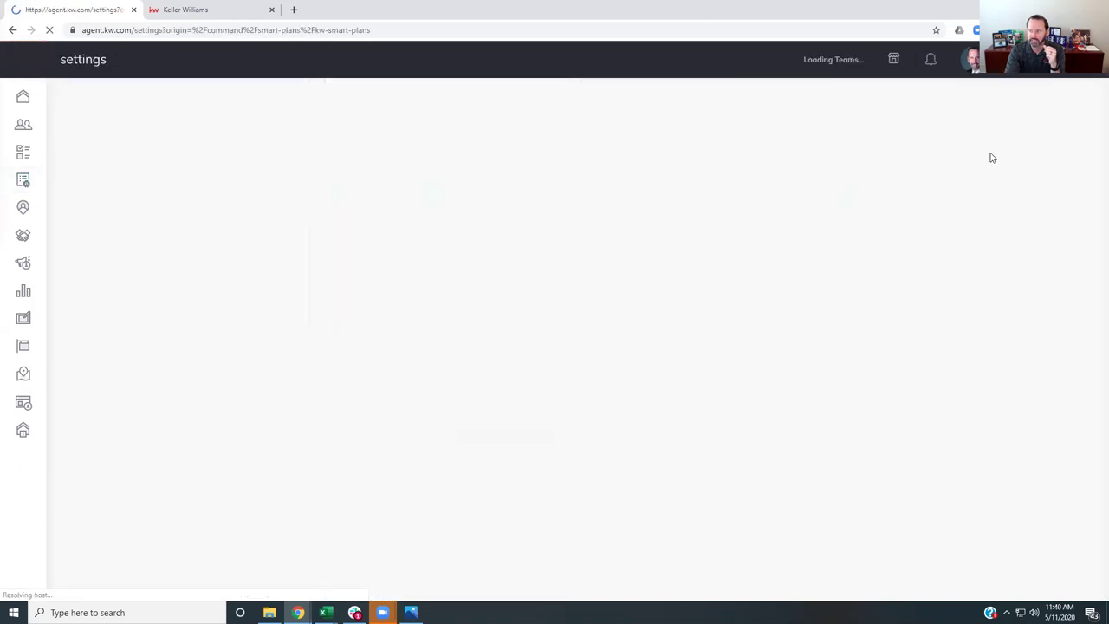
pyautogui.scroll(-5, 434, 398)
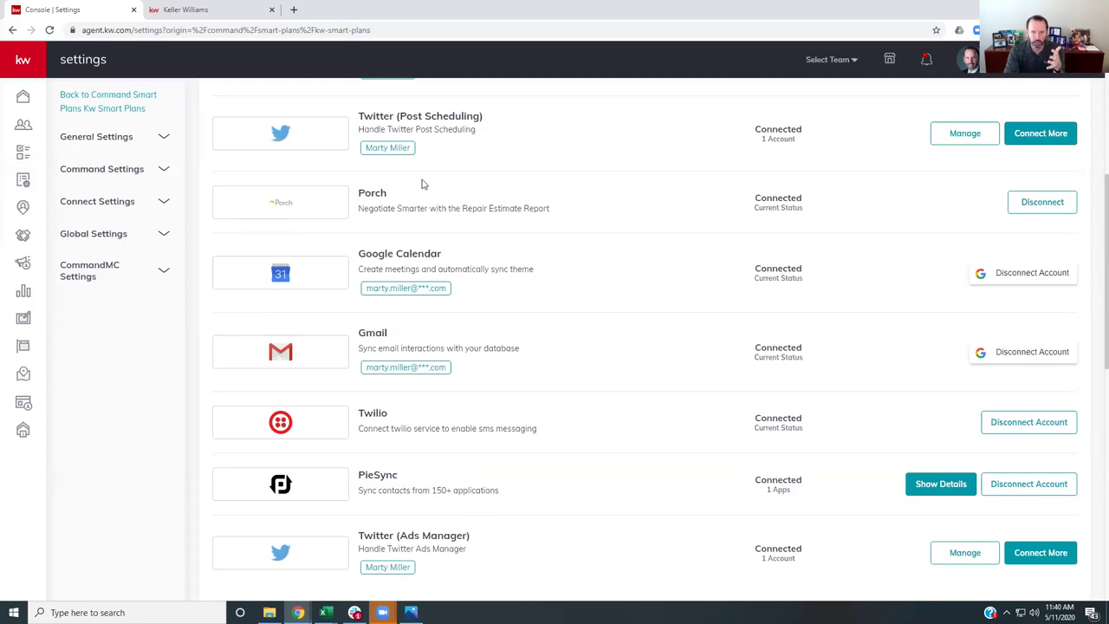
pyautogui.click(23, 181)
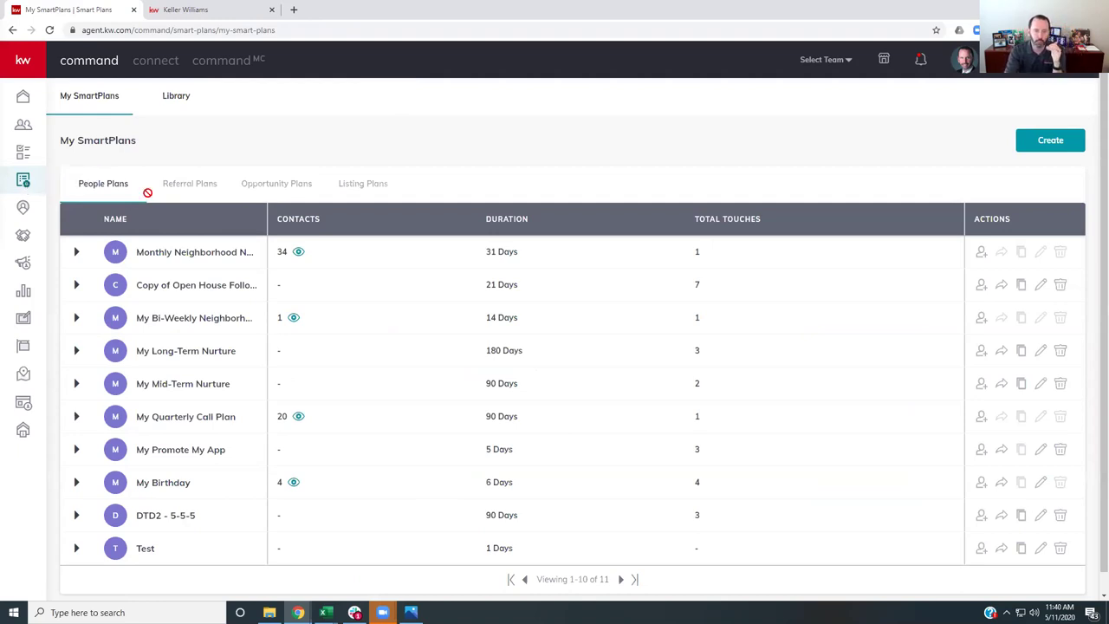
pyautogui.click(171, 102)
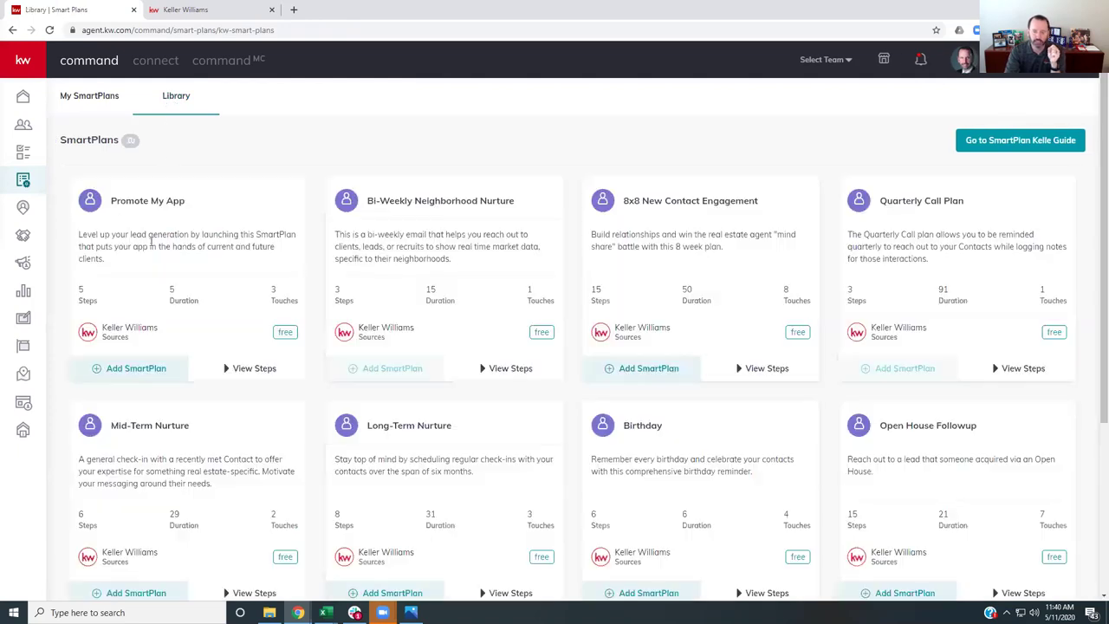
pyautogui.click(263, 370)
pyautogui.scroll(-2, 240, 384)
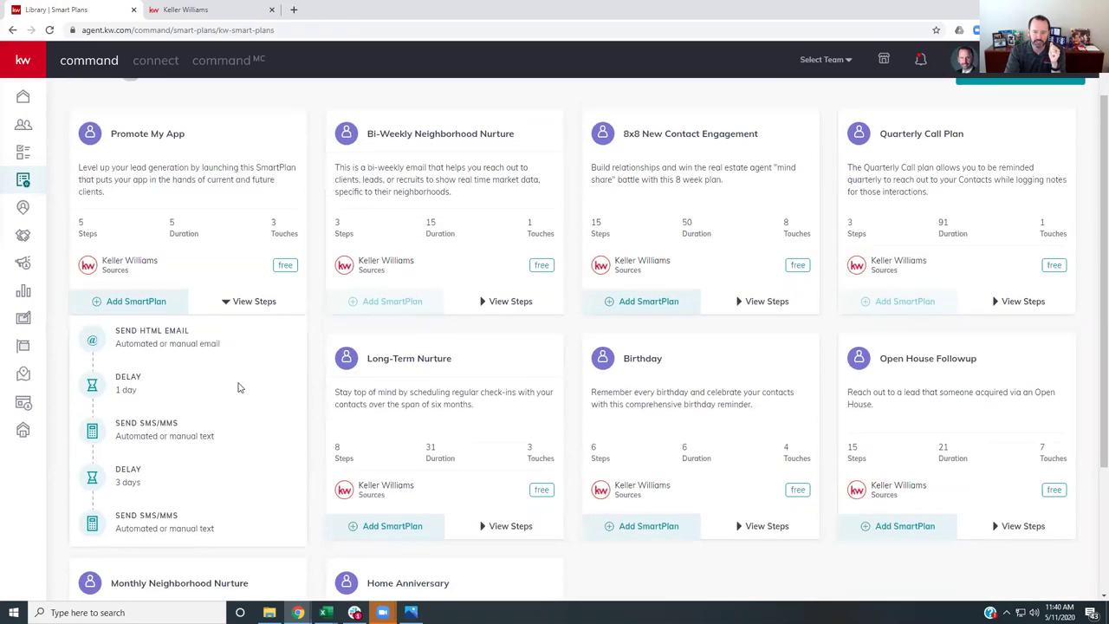
pyautogui.moveTo(160, 329)
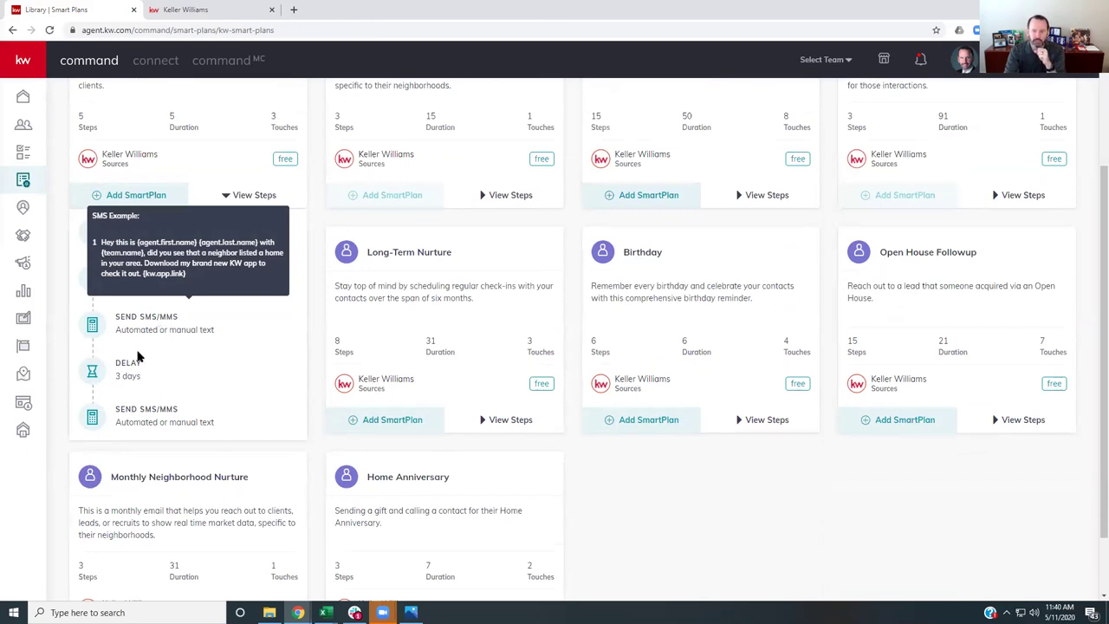
pyautogui.moveTo(158, 420)
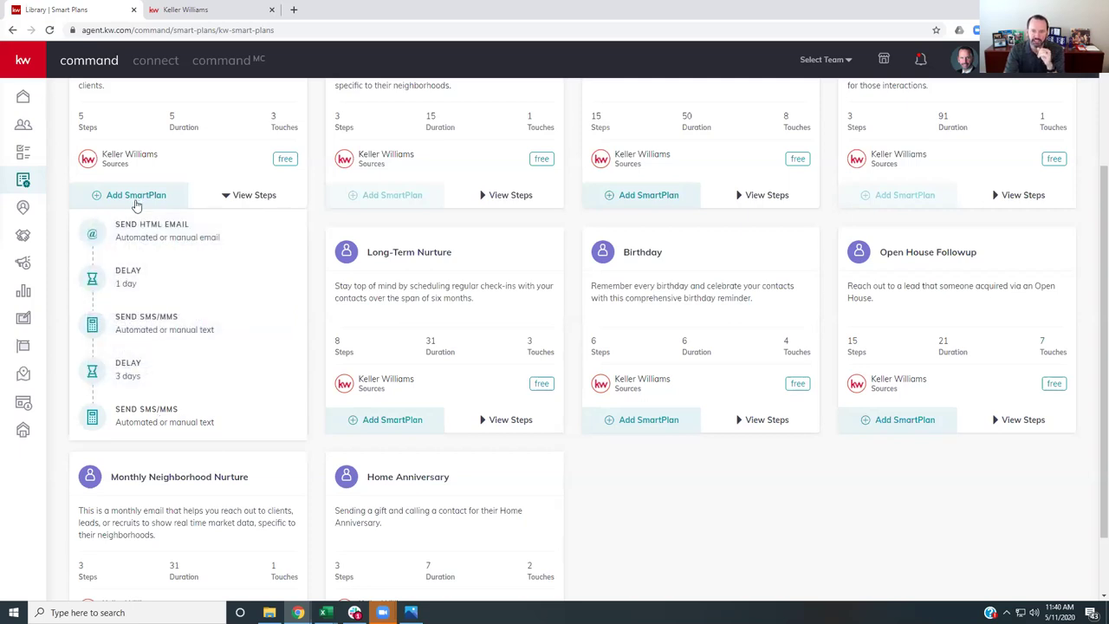
pyautogui.scroll(2, 136, 205)
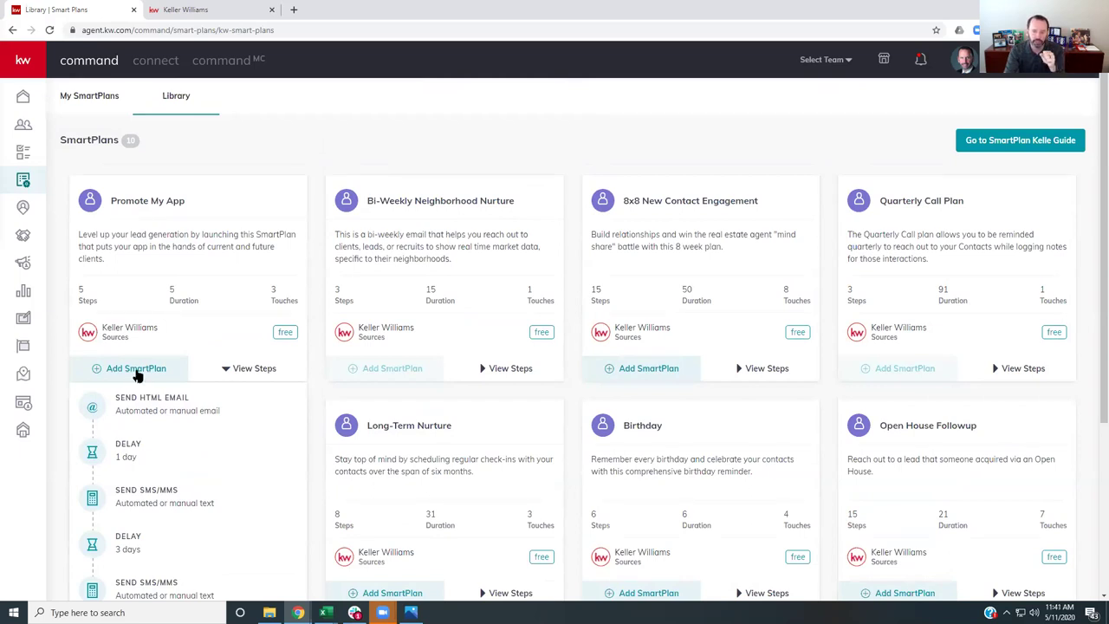
pyautogui.click(91, 102)
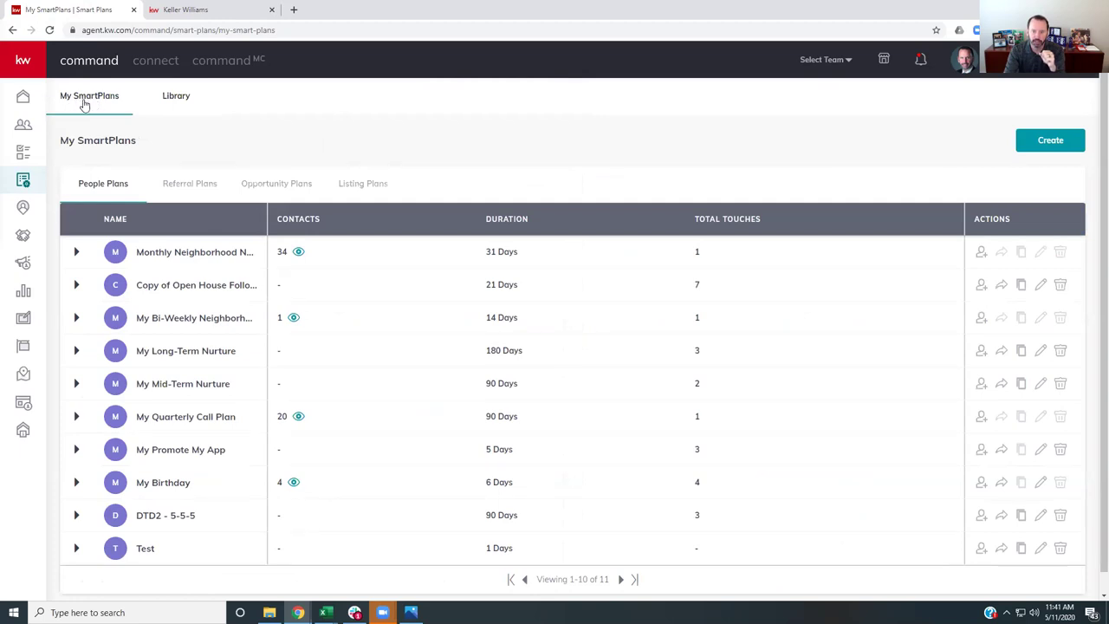
# - Edit the My Promote My App row (5 days, 3 touches) in the My SmartPlans table
pyautogui.scroll(-1, 84, 104)
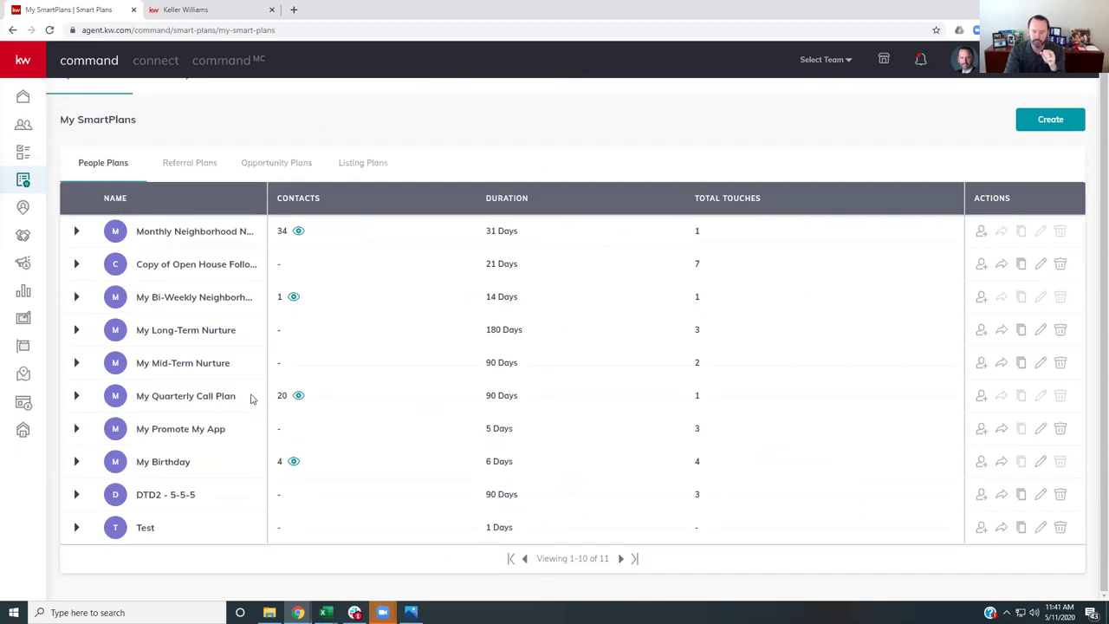
pyautogui.moveTo(215, 429)
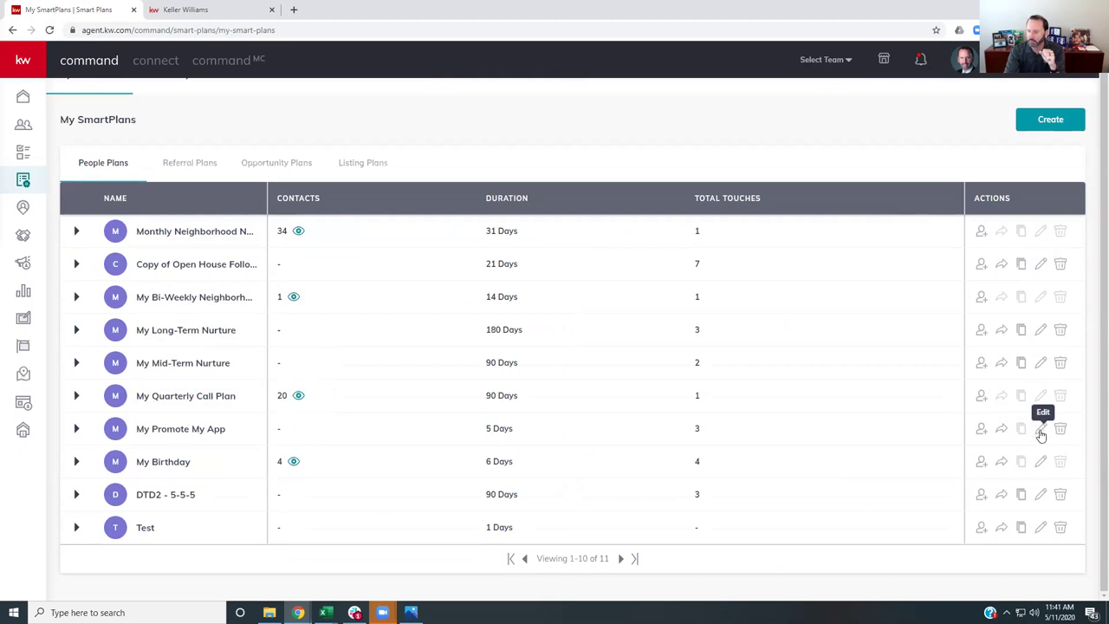
pyautogui.click(1041, 433)
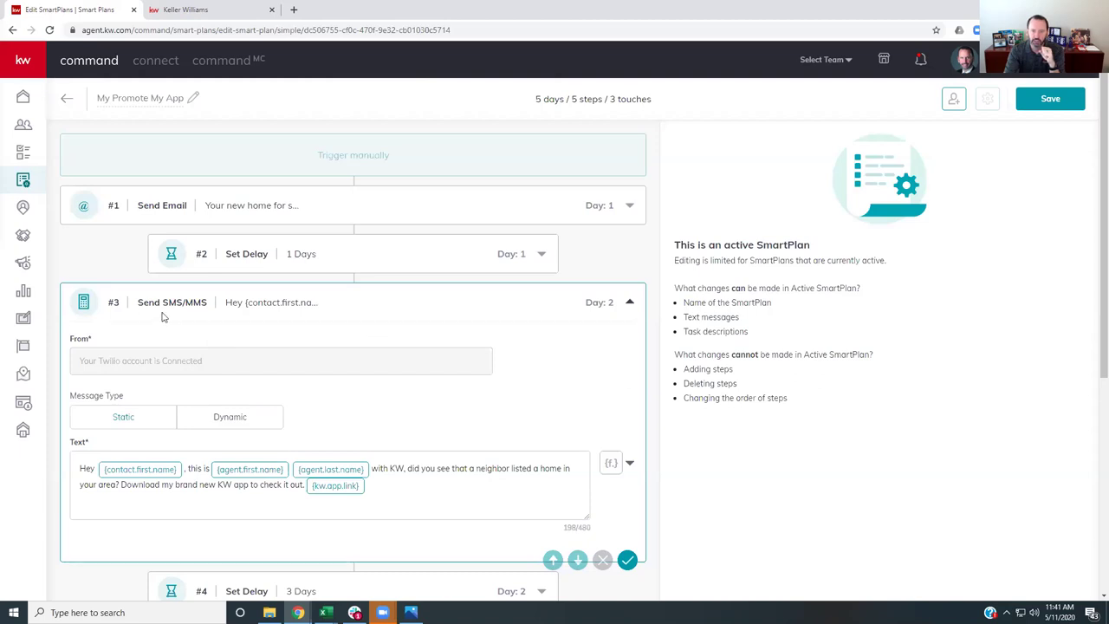
# - Select the opening greeting at the start of the step #5 Send SMS/MMS text box
pyautogui.scroll(-4, 291, 360)
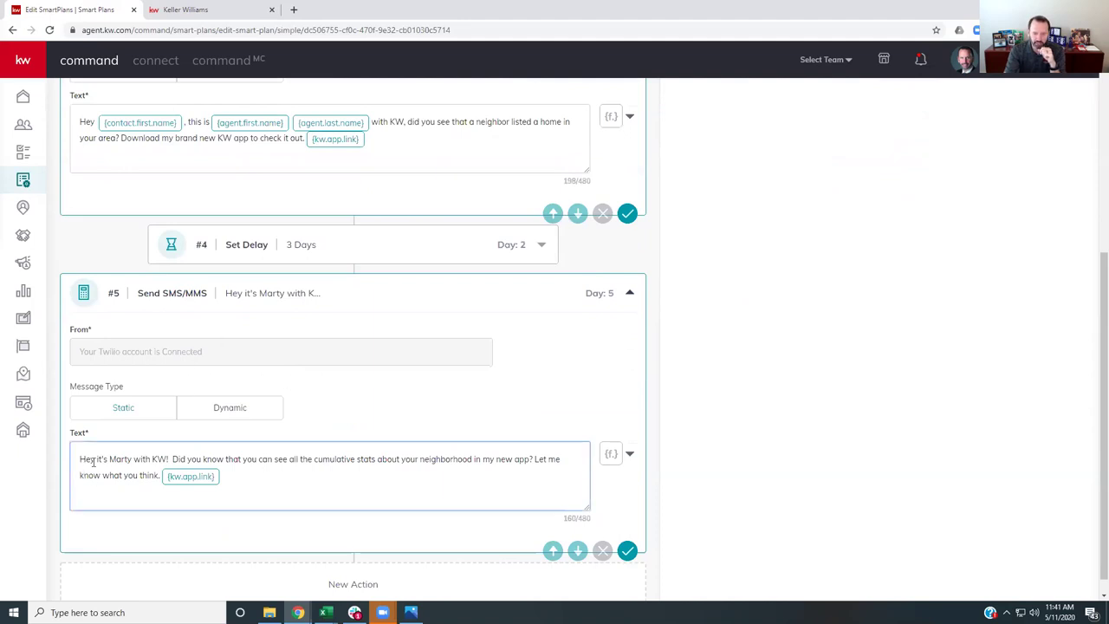
pyautogui.moveTo(171, 459); pyautogui.dragTo(72, 460)
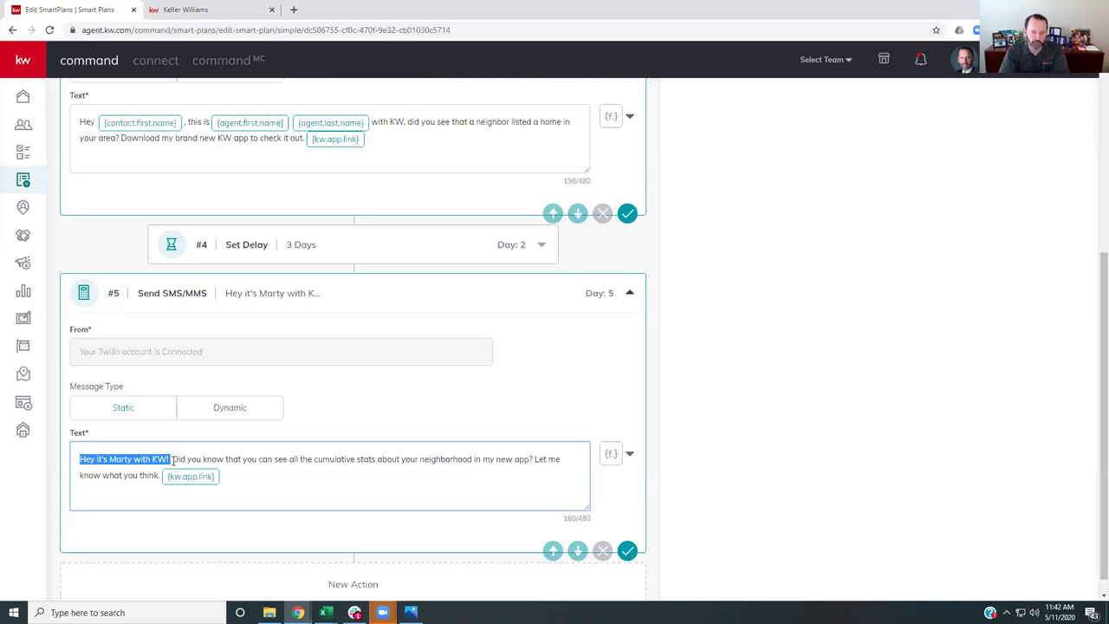
# - Personalize the day-5 SMS greeting by inserting the contact's first-name merge field after 'Hey'
pyautogui.moveTo(169, 459); pyautogui.dragTo(75, 456)
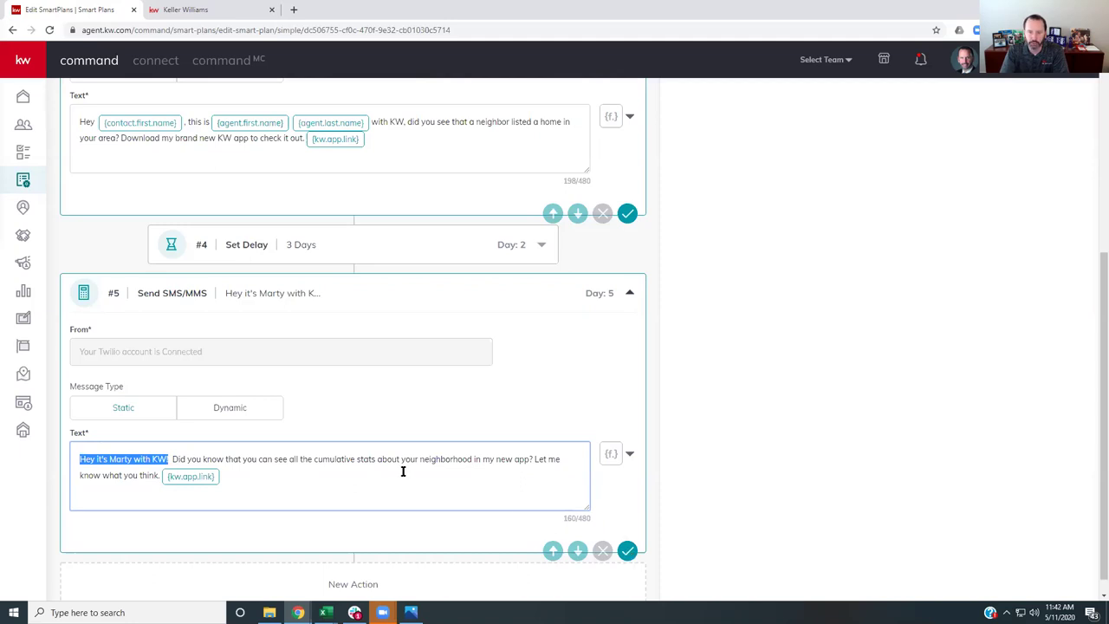
pyautogui.scroll(1, 453, 451)
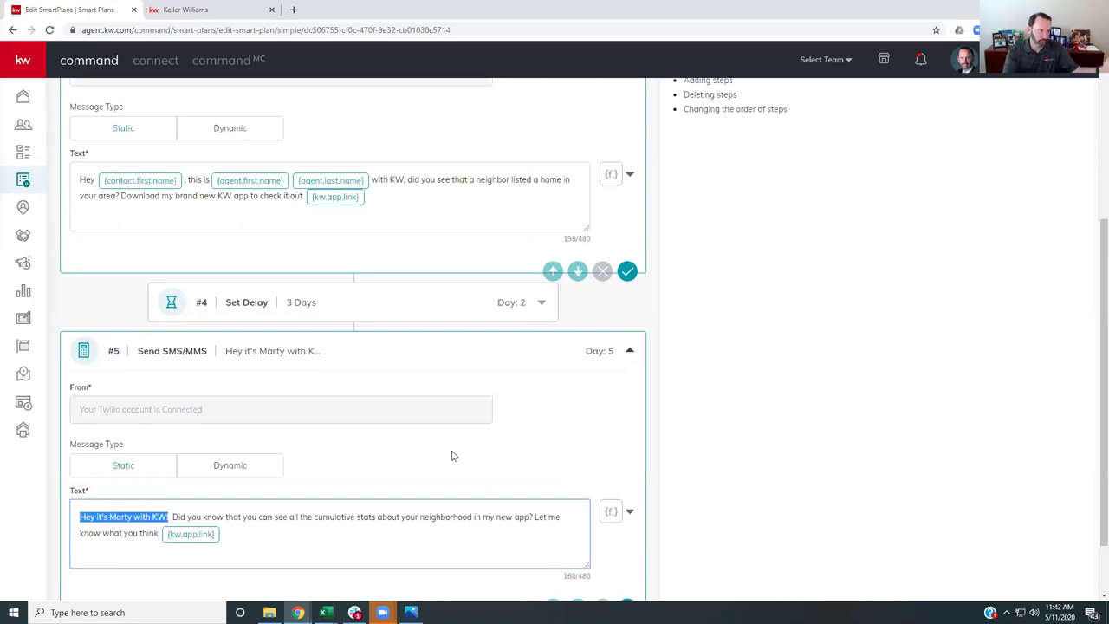
pyautogui.click(611, 513)
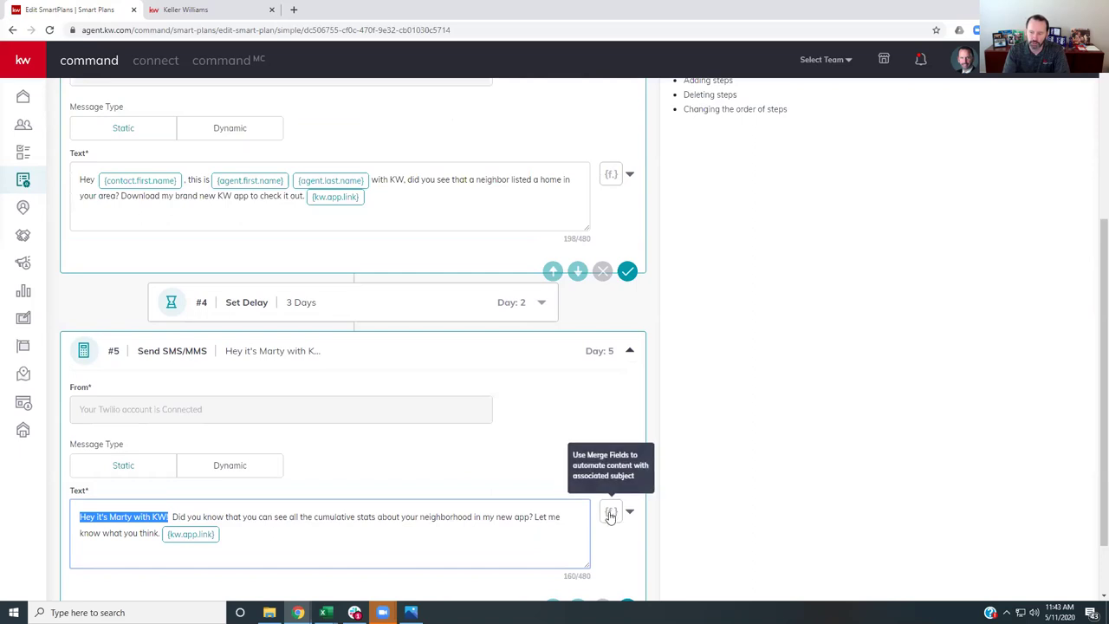
pyautogui.click(611, 514)
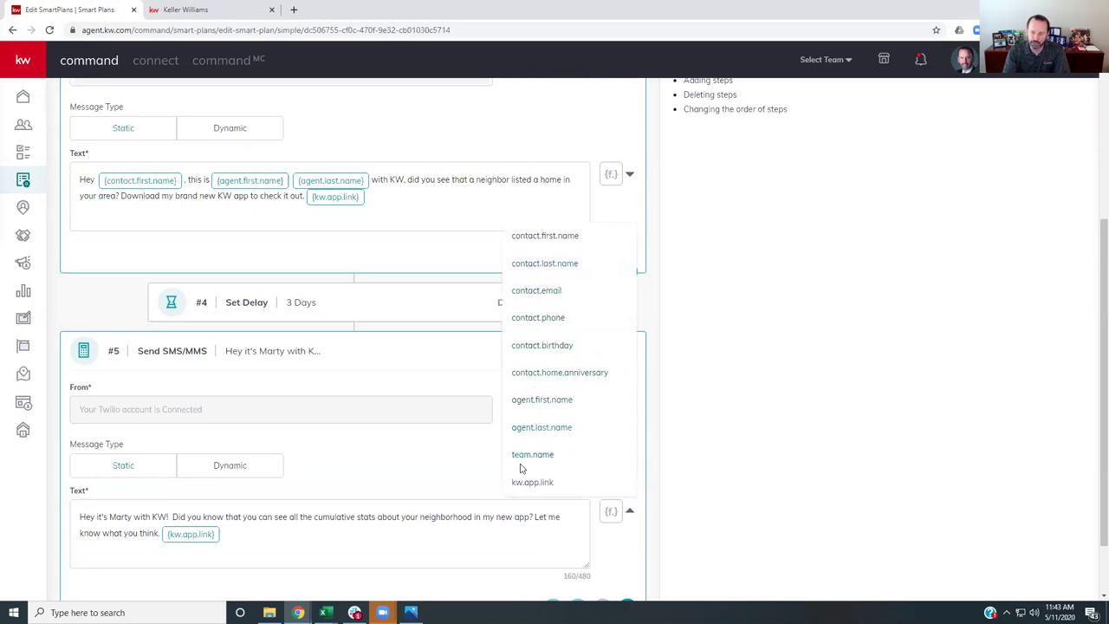
pyautogui.click(91, 517)
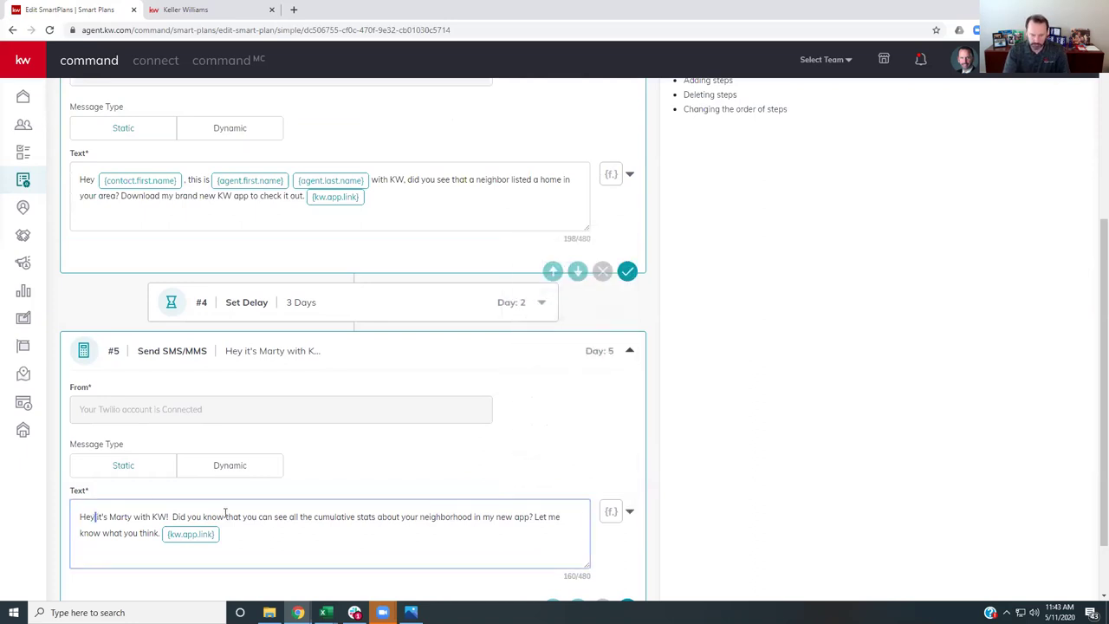
pyautogui.click(611, 512)
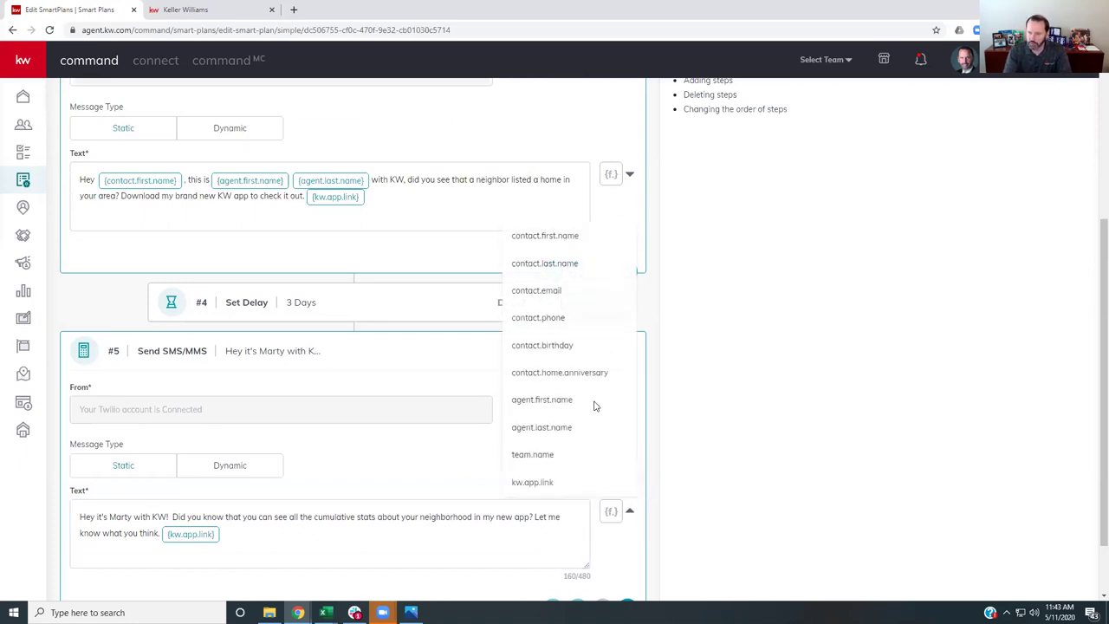
pyautogui.click(569, 236)
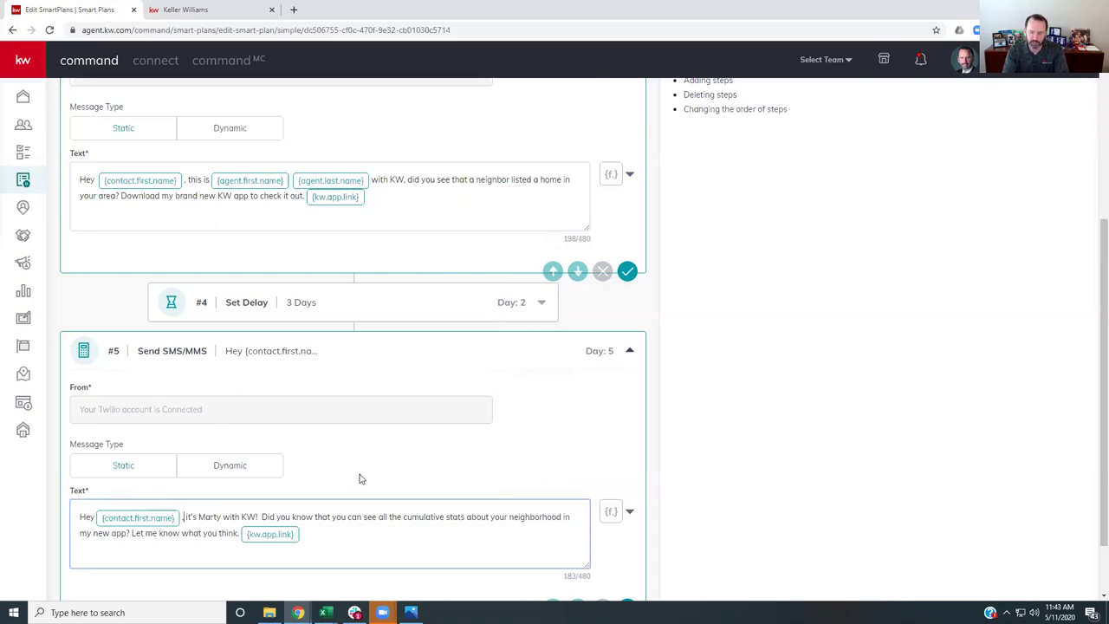
# - Save the edited day-5 text message step and the SmartPlan
pyautogui.scroll(-1, 412, 444)
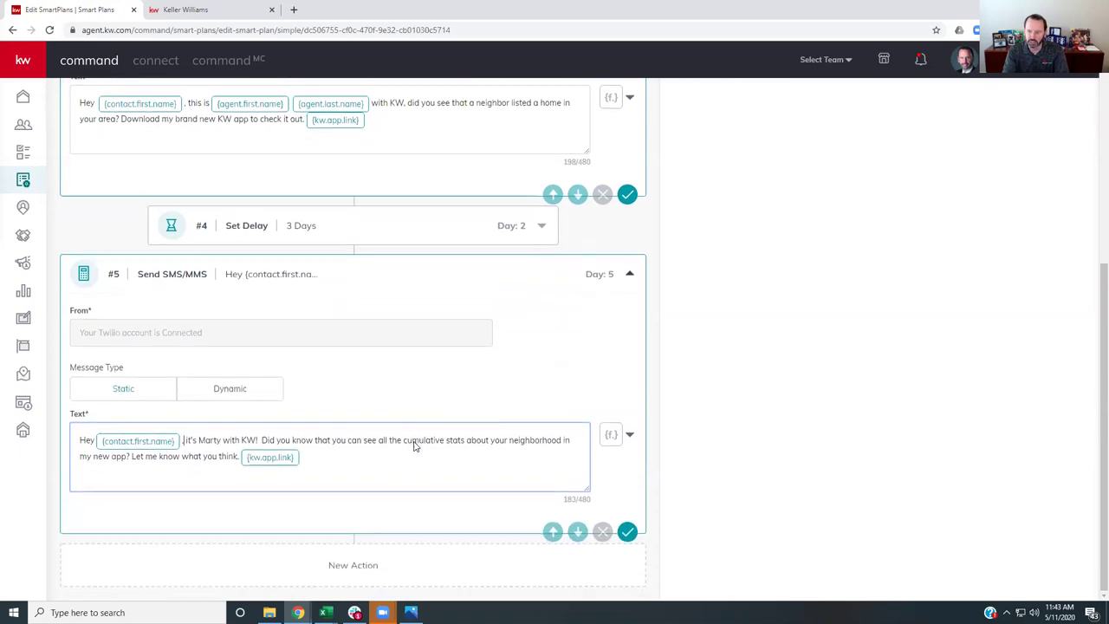
pyautogui.click(628, 533)
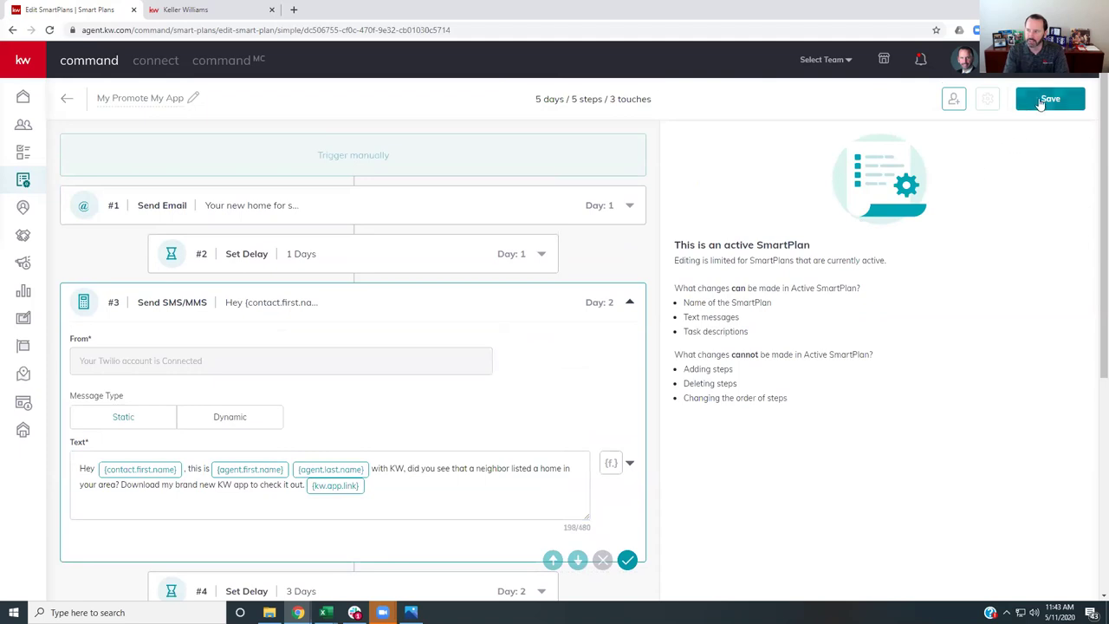
pyautogui.click(1042, 104)
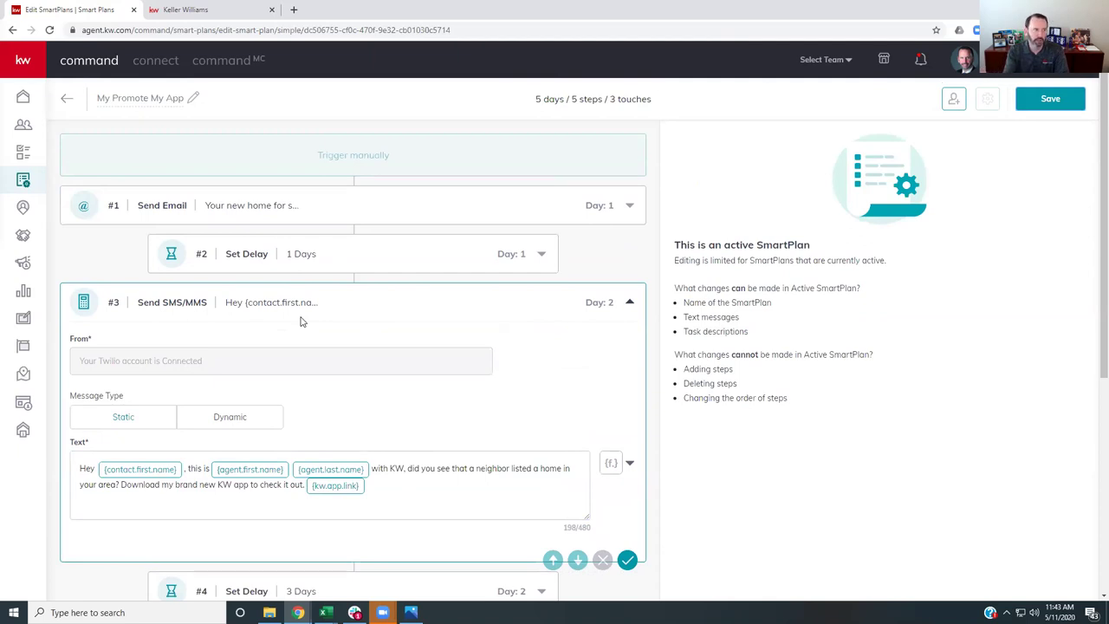
# - Scroll through the saved plan's steps and return to the My SmartPlans list
pyautogui.scroll(-2, 235, 408)
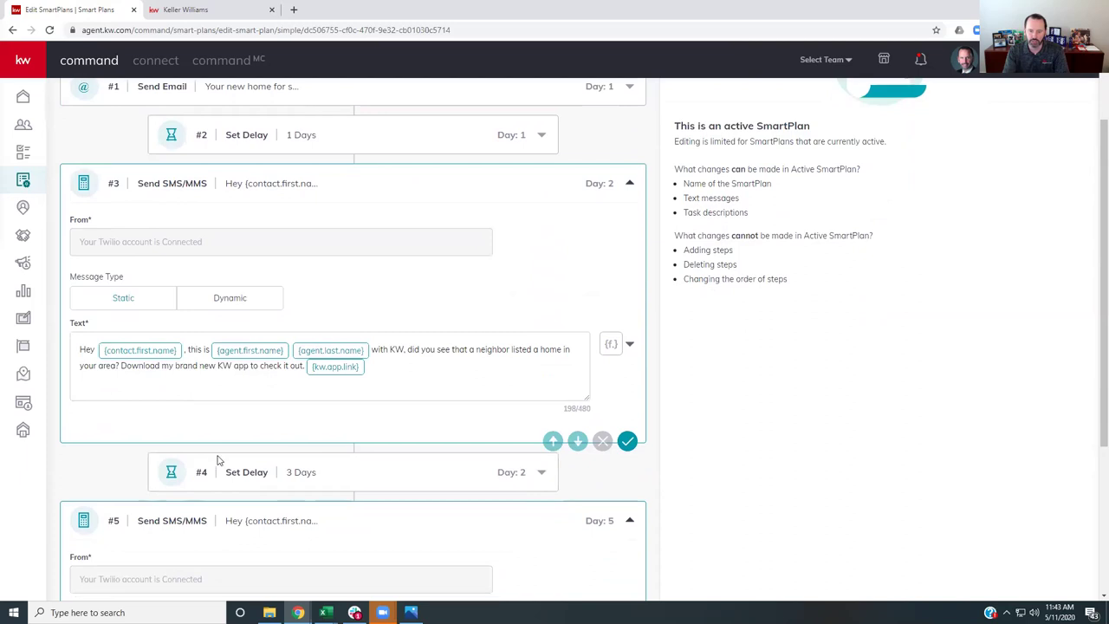
pyautogui.scroll(-2, 218, 460)
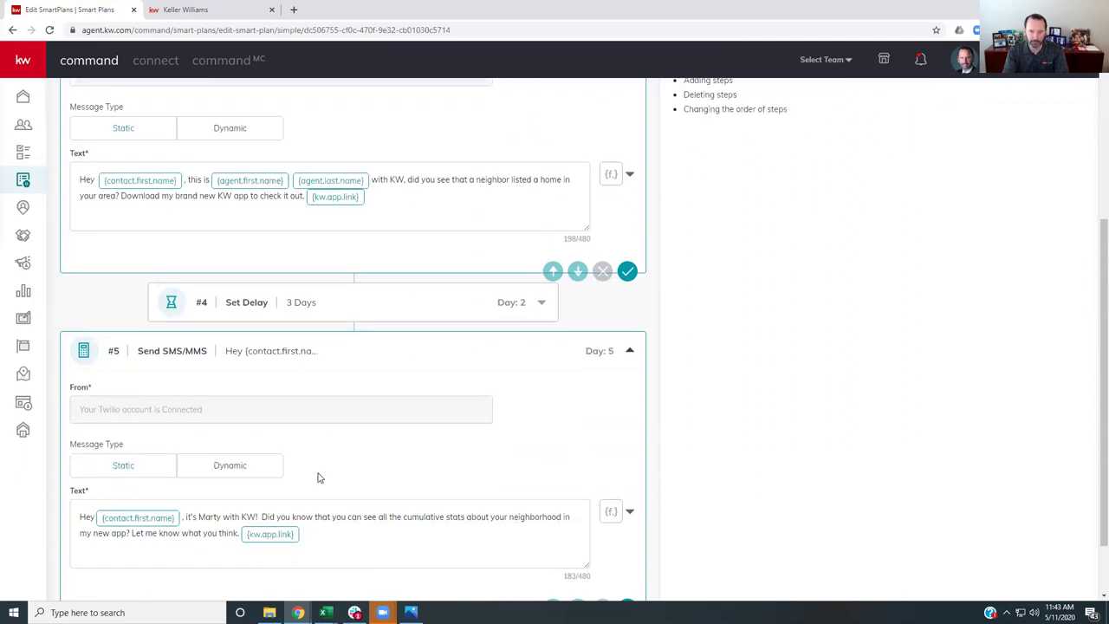
pyautogui.scroll(2, 275, 384)
pyautogui.click(24, 182)
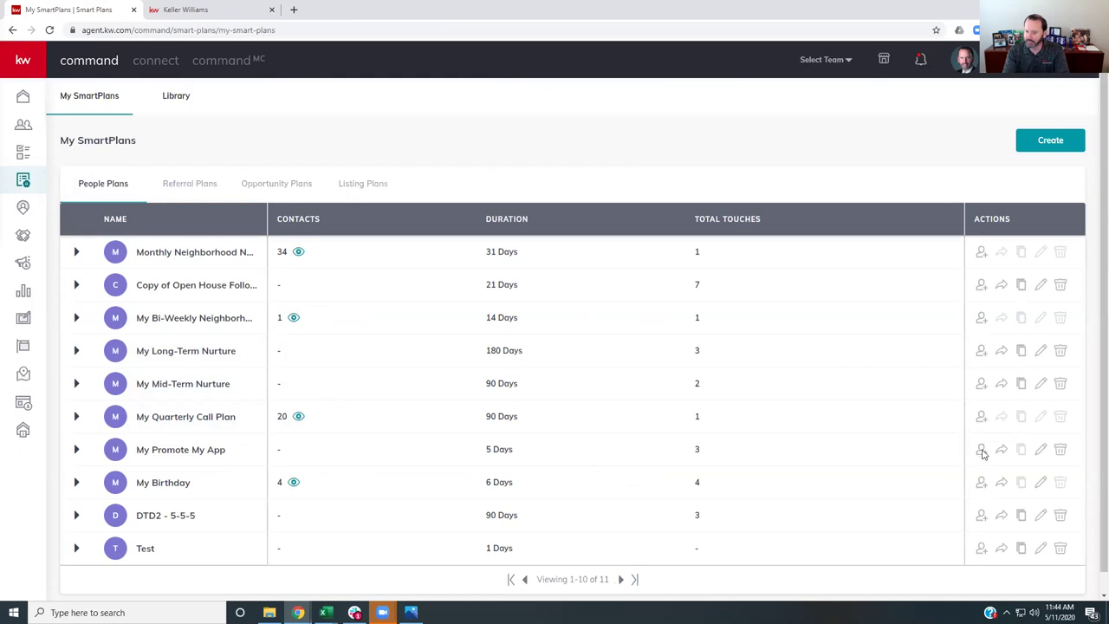
# - Open Add Clients for My Promote My App, then search for and check a contact by name
pyautogui.click(981, 449)
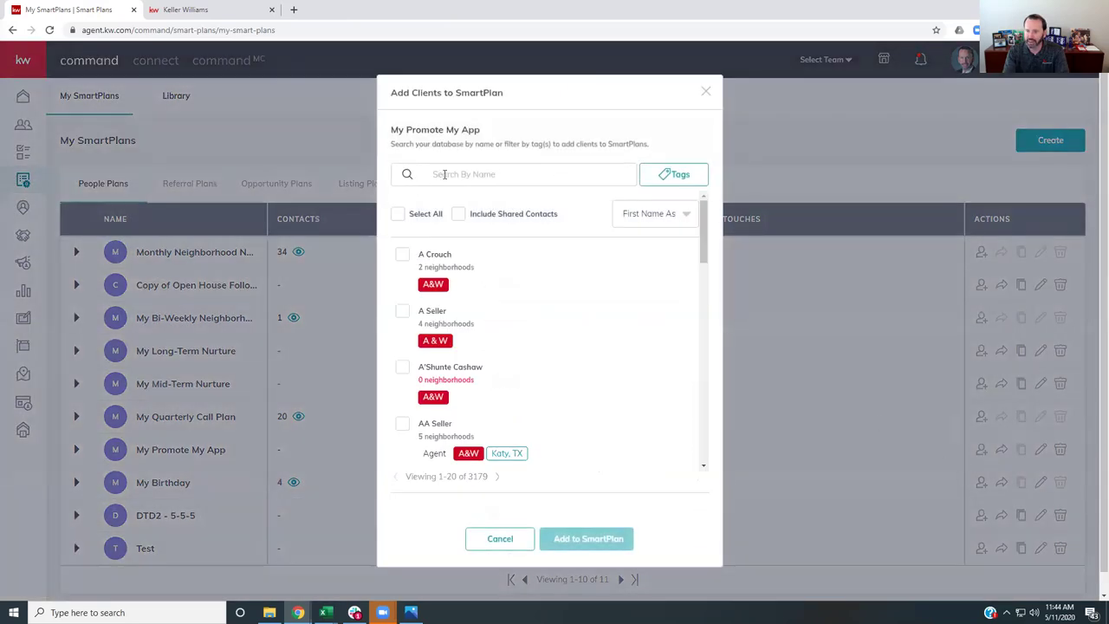
pyautogui.click(497, 173)
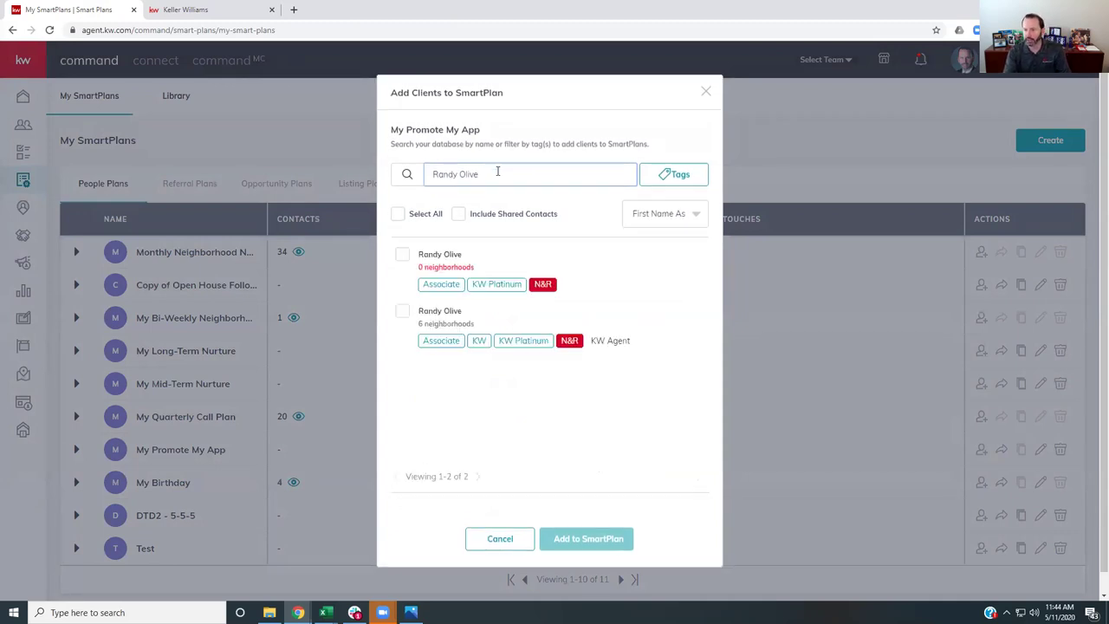
pyautogui.click(403, 311)
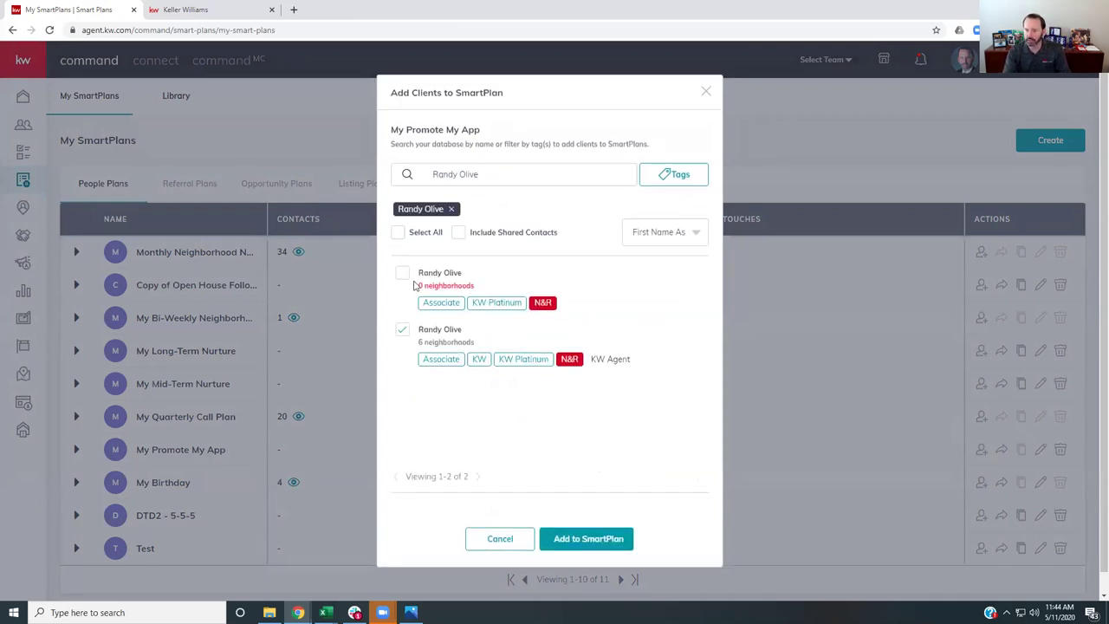
# - Replace the search with another contact's name and check the matching contact
pyautogui.moveTo(493, 174); pyautogui.dragTo(384, 178)
pyautogui.write('Brandy')
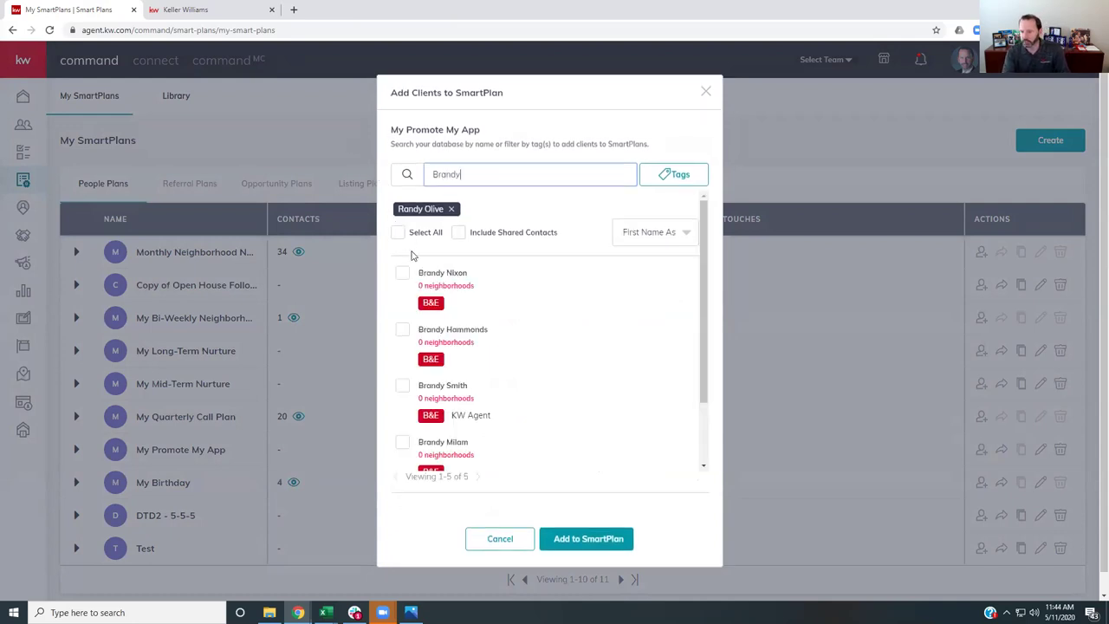
pyautogui.write(' Fre')
pyautogui.press('BackSpace')
pyautogui.press('BackSpace')
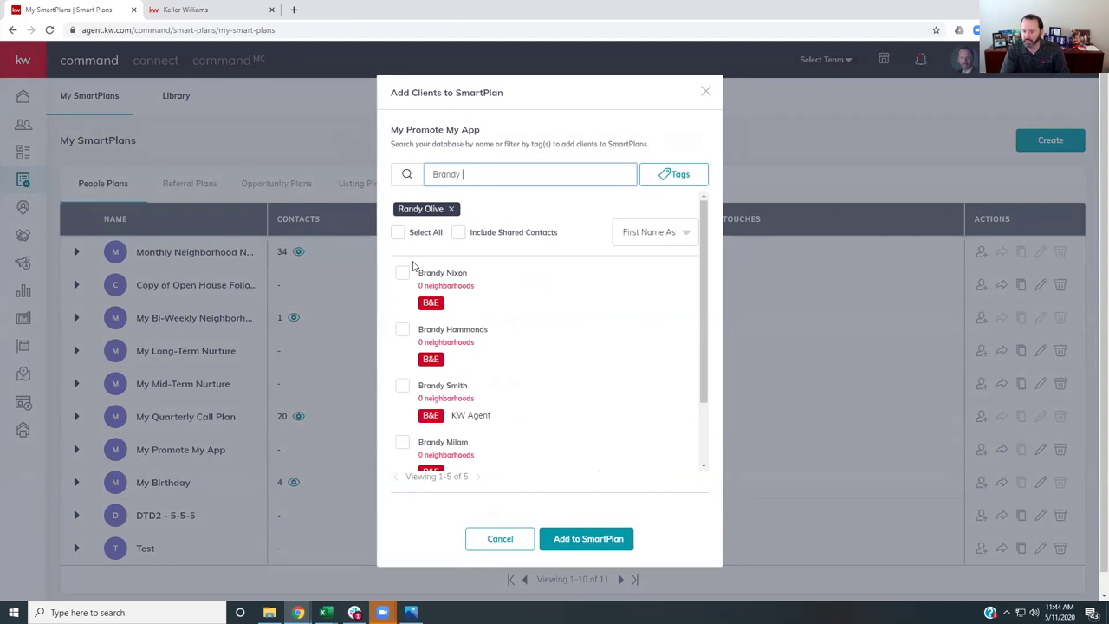
pyautogui.press('BackSpace')
pyautogui.write('David S')
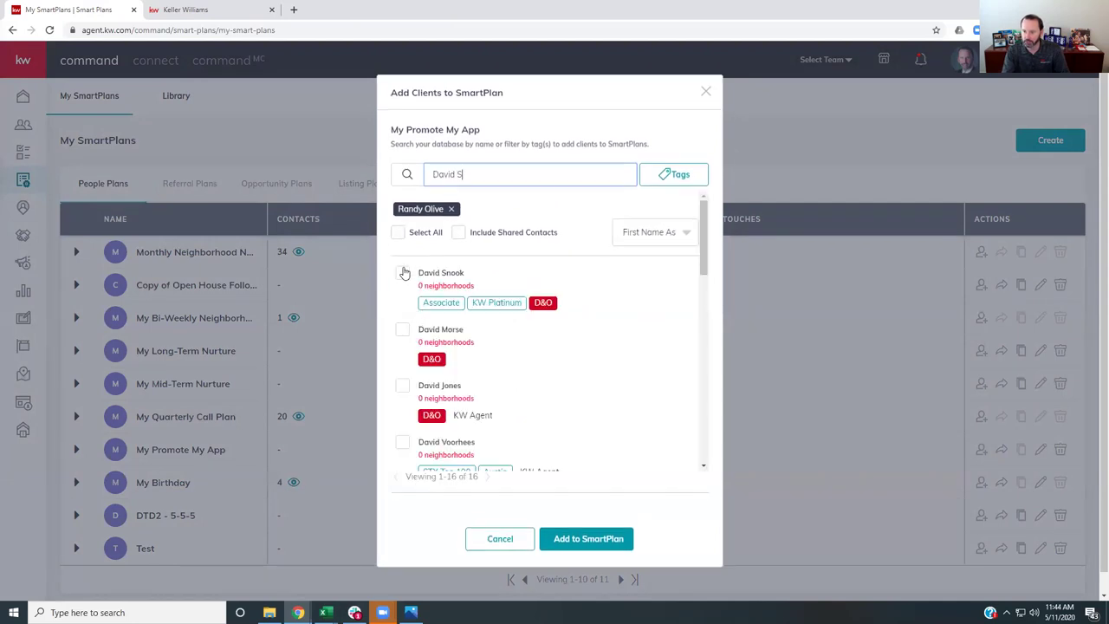
pyautogui.click(403, 273)
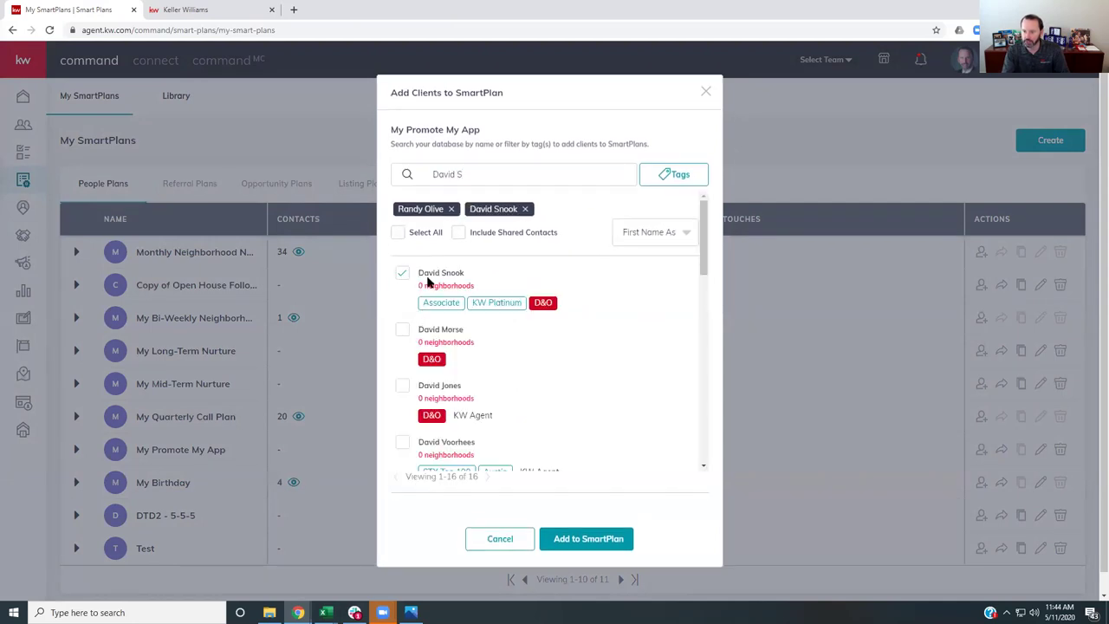
# - Remove both chosen contact chips and clear the name search box
pyautogui.click(524, 209)
pyautogui.click(451, 209)
pyautogui.click(464, 174)
pyautogui.hotkey('ctrl', 'a')
pyautogui.press('BackSpace')
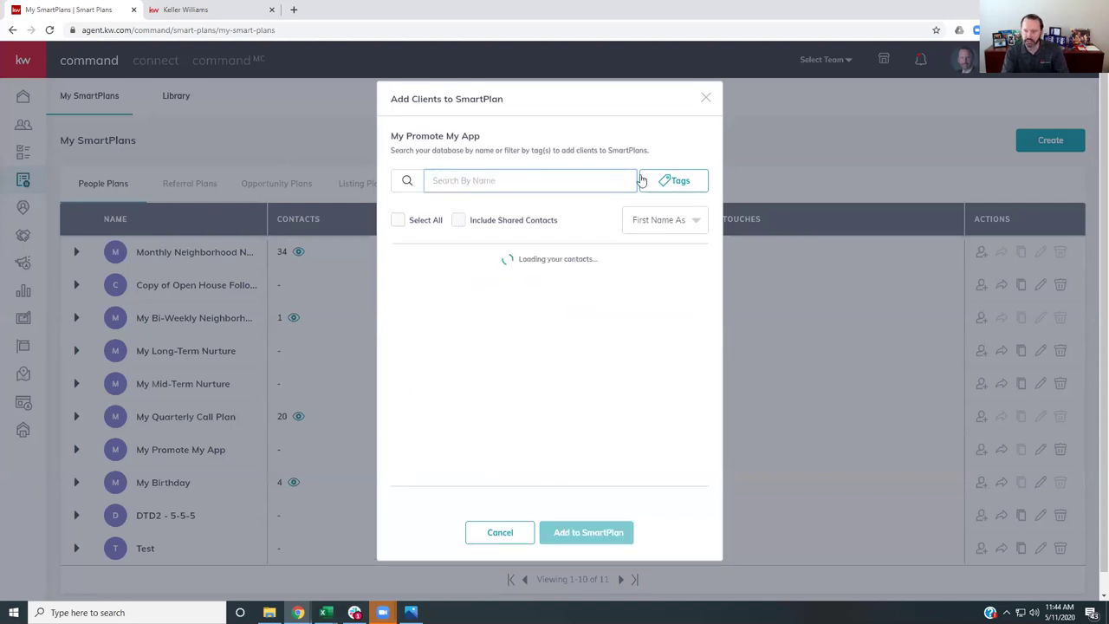
# - Filter to Buyer-tagged contacts, select all 17, then close the dialog without adding them
pyautogui.click(668, 178)
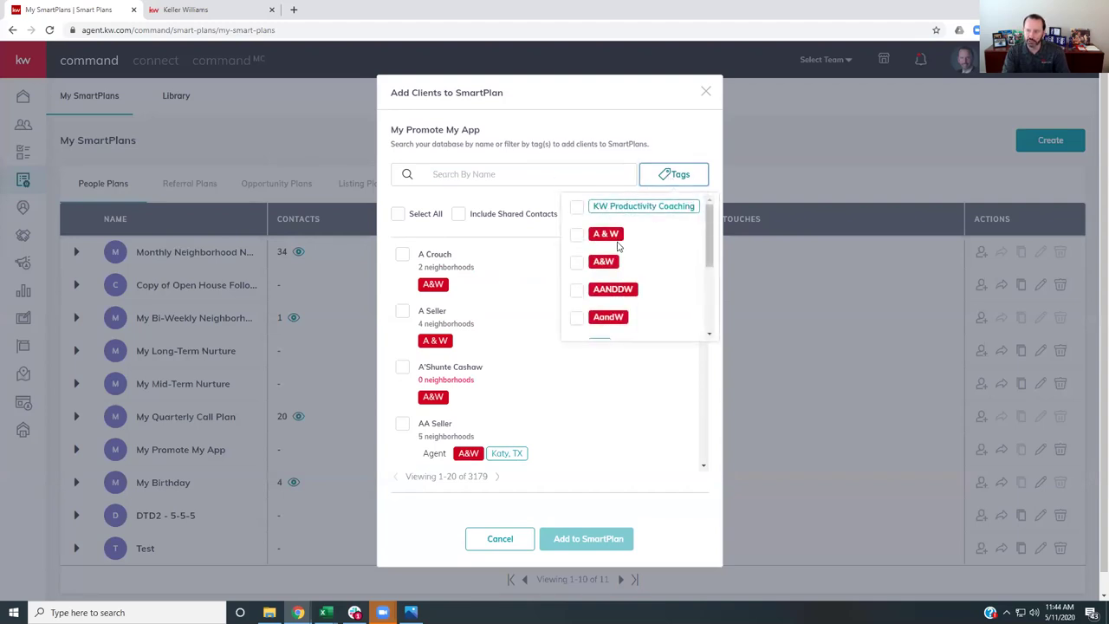
pyautogui.scroll(-8, 617, 247)
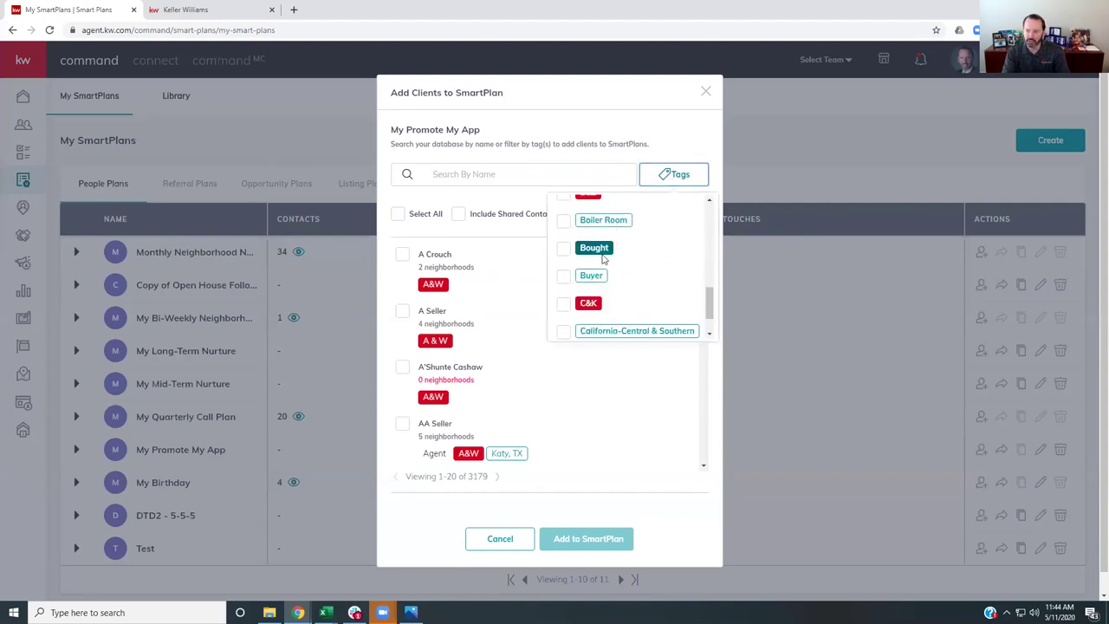
pyautogui.click(564, 278)
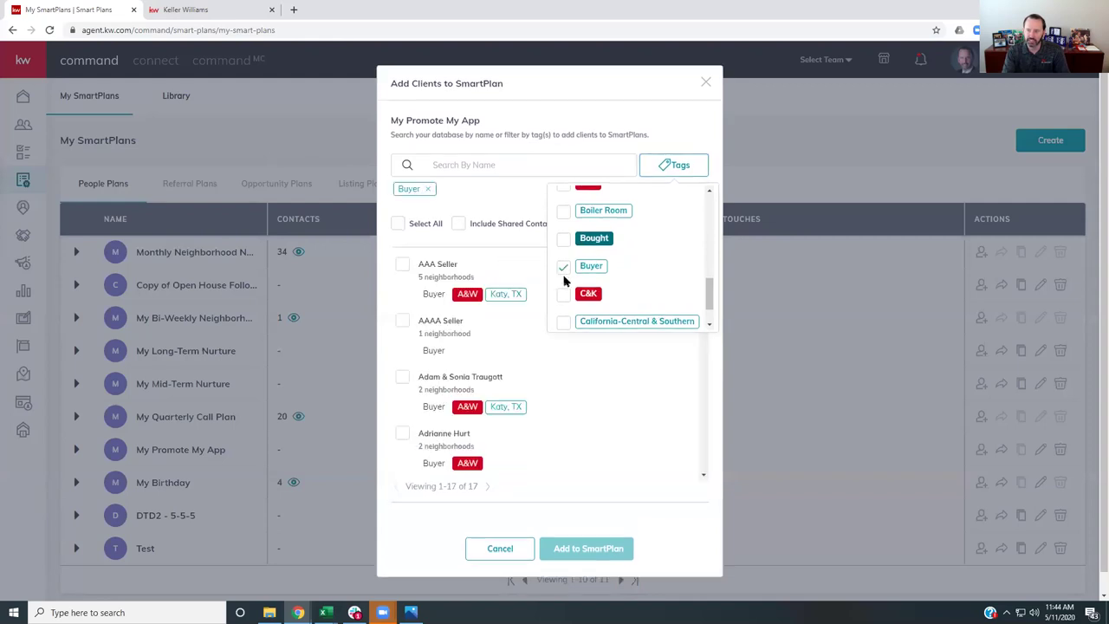
pyautogui.click(491, 209)
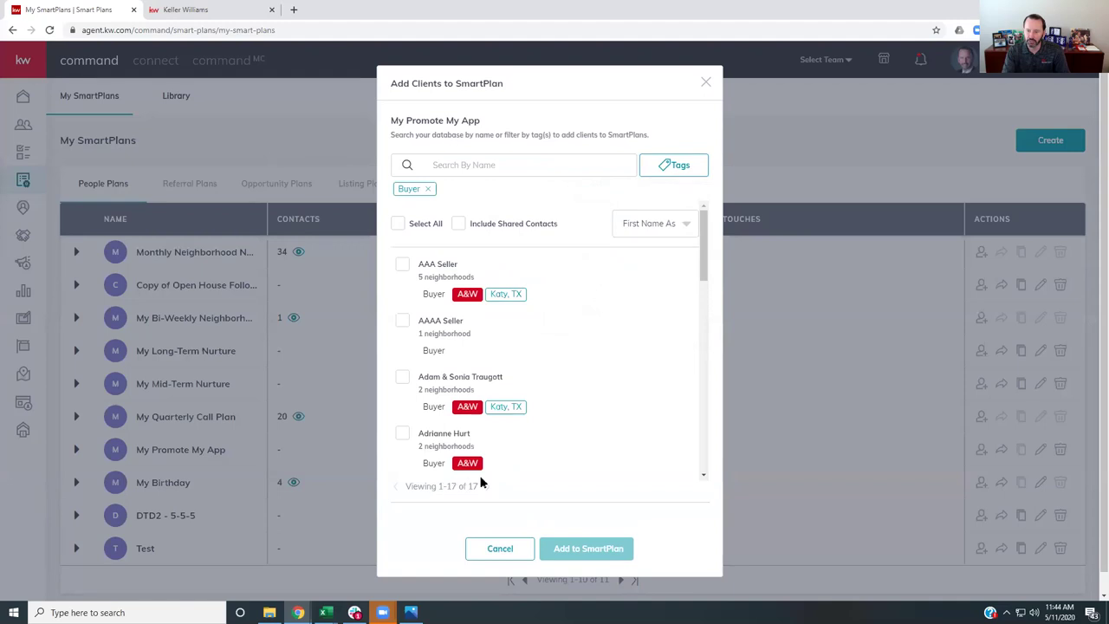
pyautogui.click(398, 224)
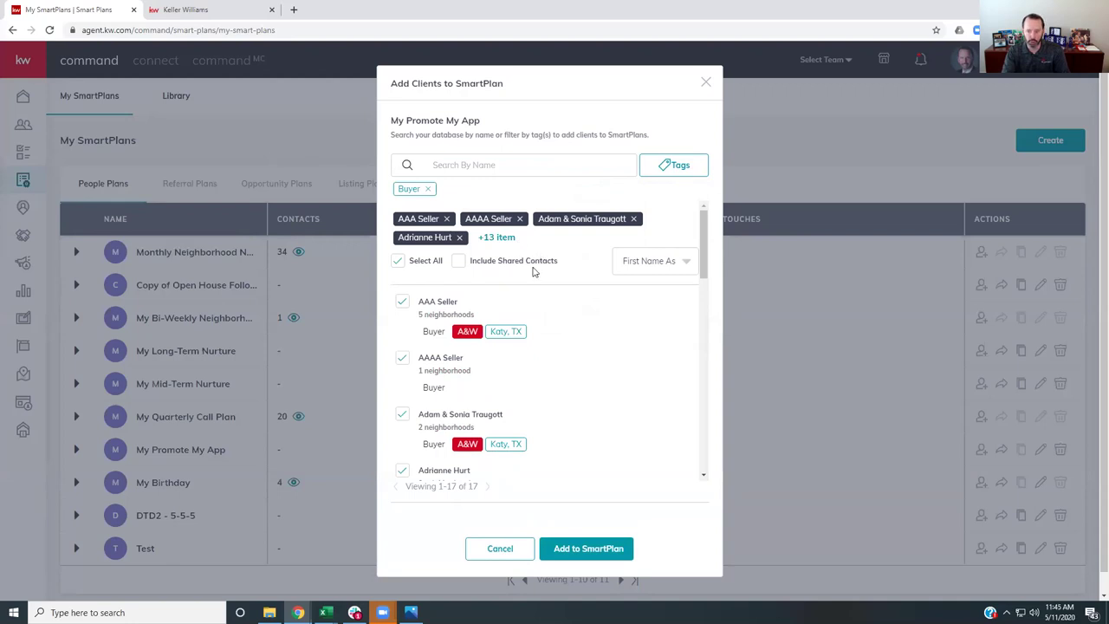
pyautogui.click(704, 83)
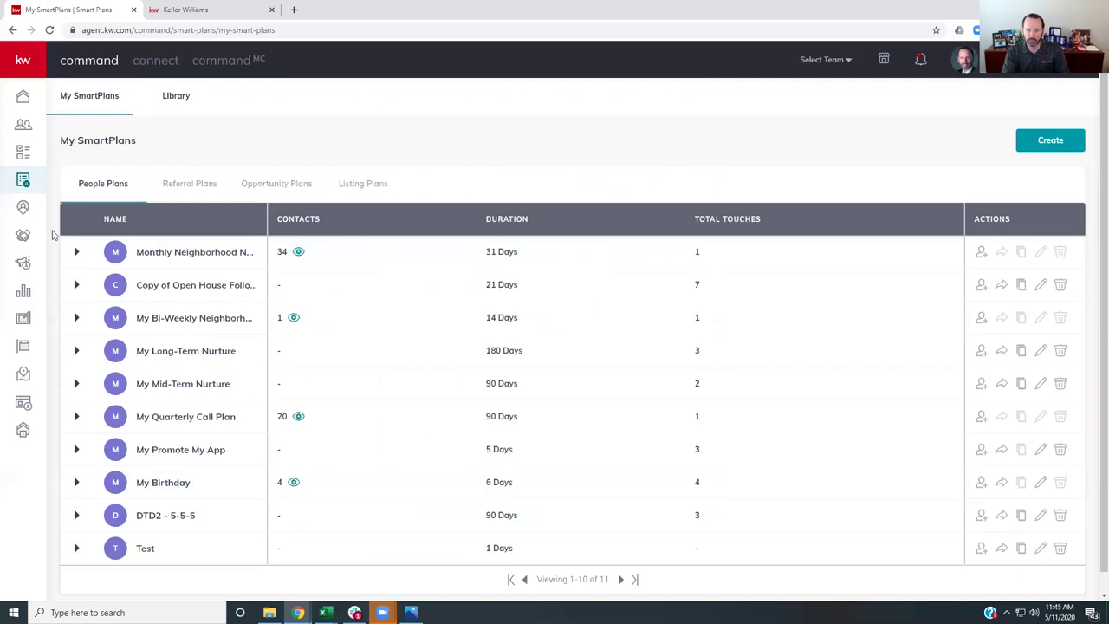
# - Open the test contact from the Contacts list and view its SmartPlans
pyautogui.click(23, 128)
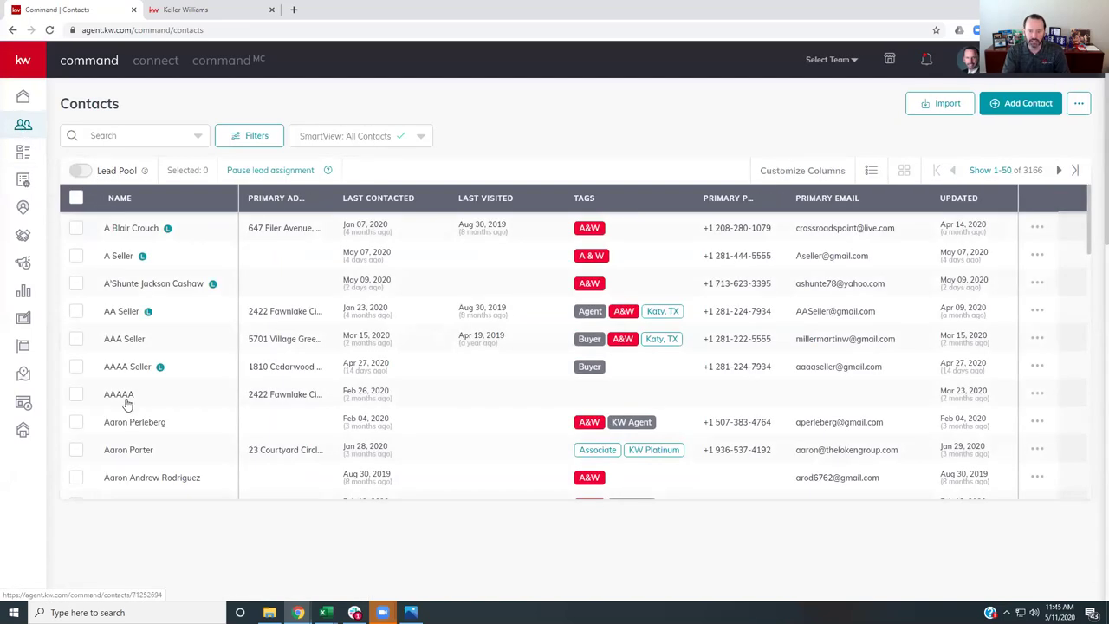
pyautogui.click(119, 396)
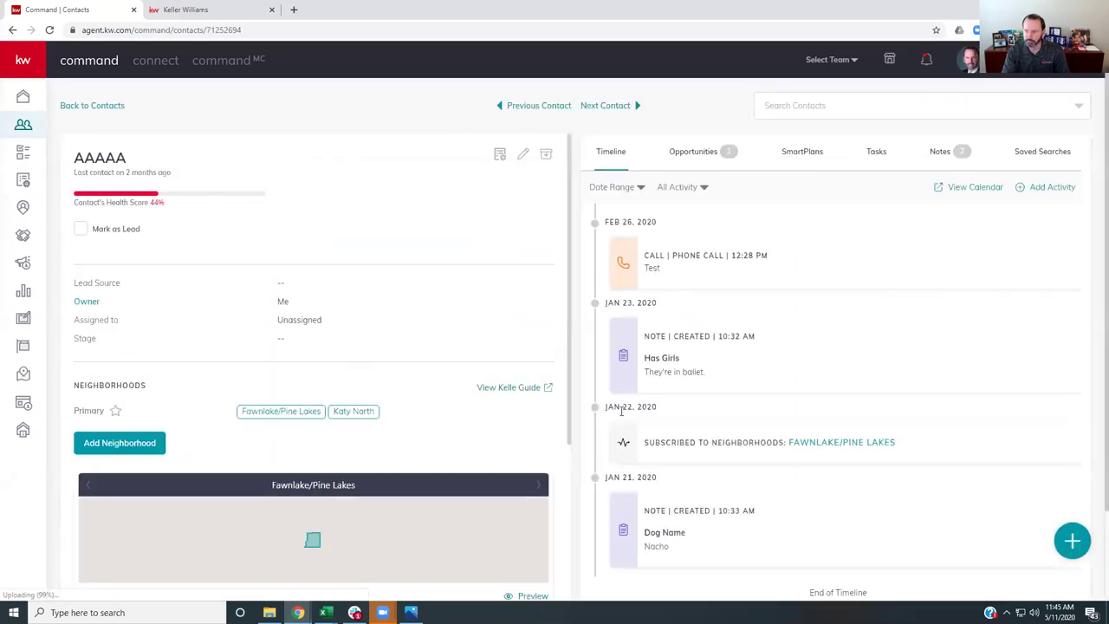
pyautogui.click(804, 154)
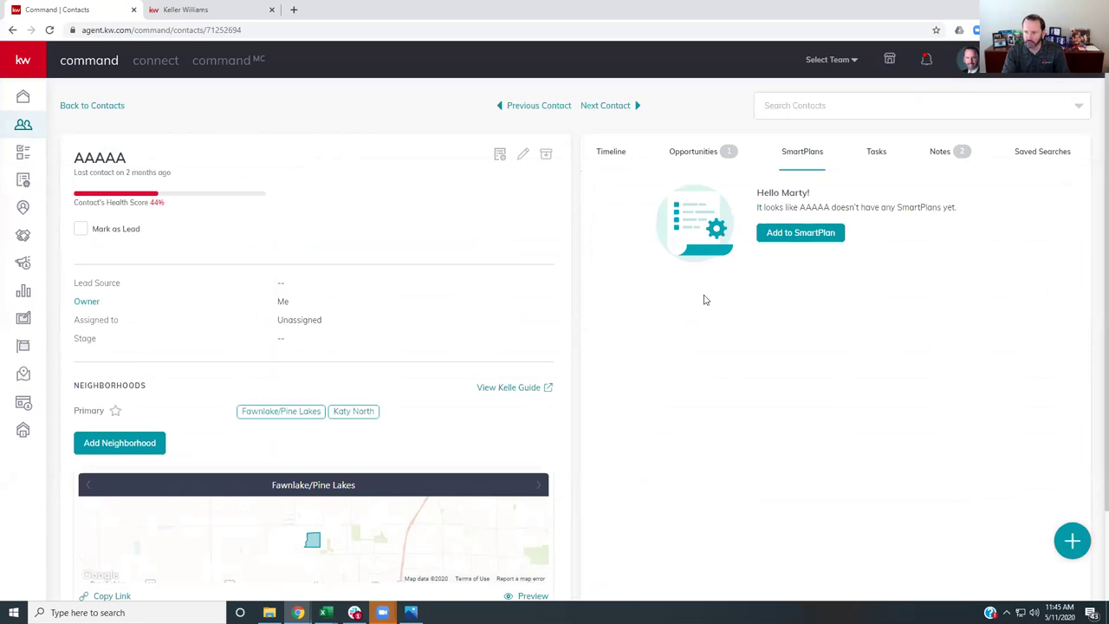
# - Pick My Promote My App for the test contact, cancel the start, and return to Contacts
pyautogui.click(788, 234)
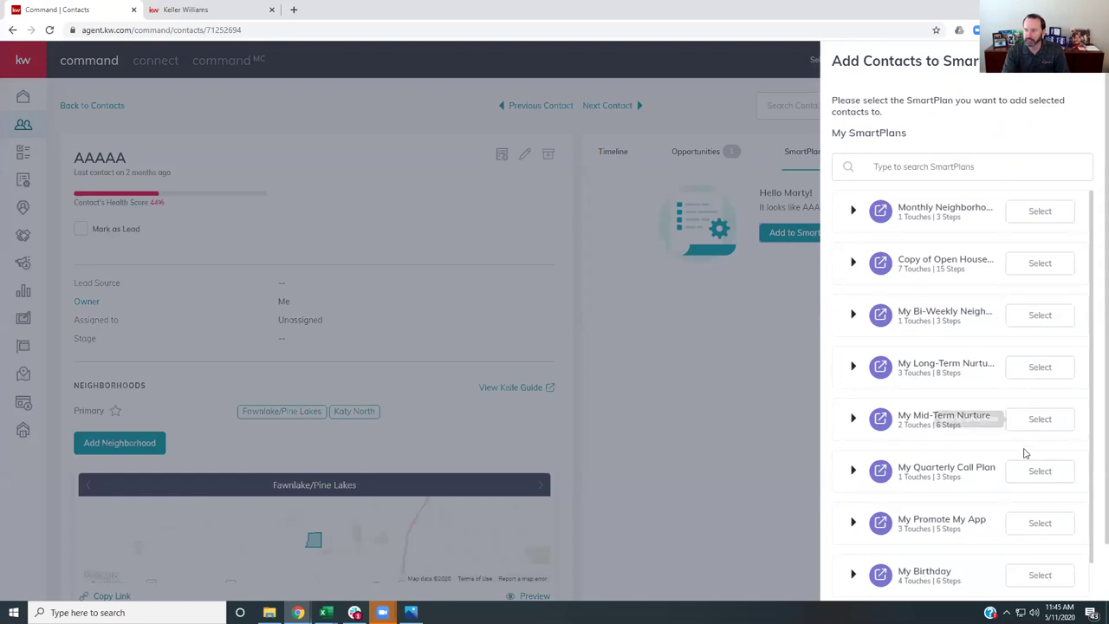
pyautogui.click(1045, 526)
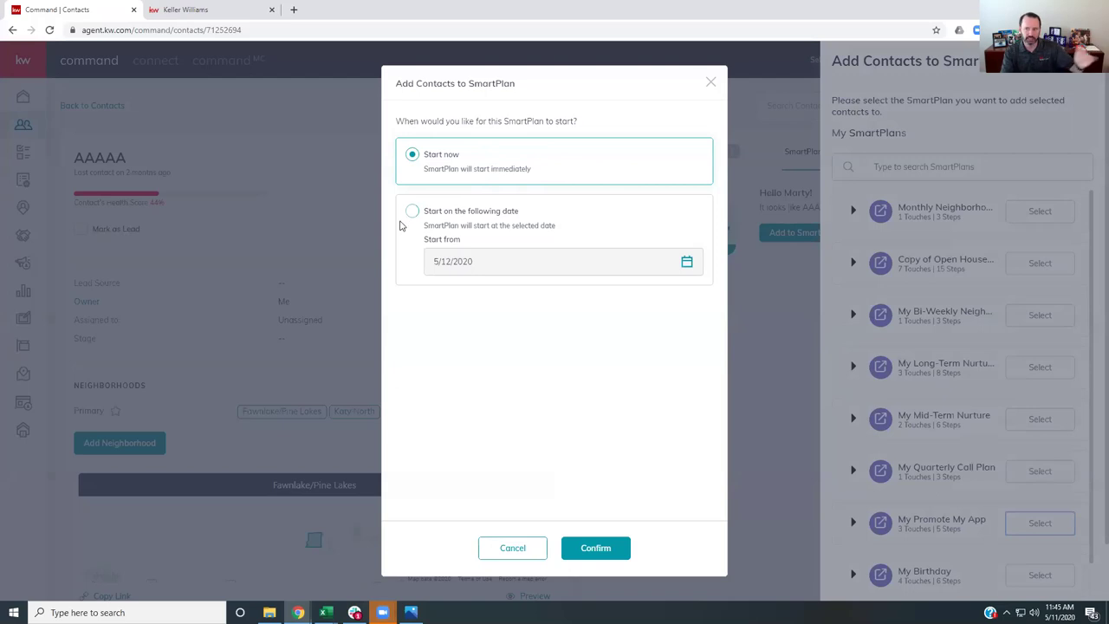
pyautogui.click(711, 83)
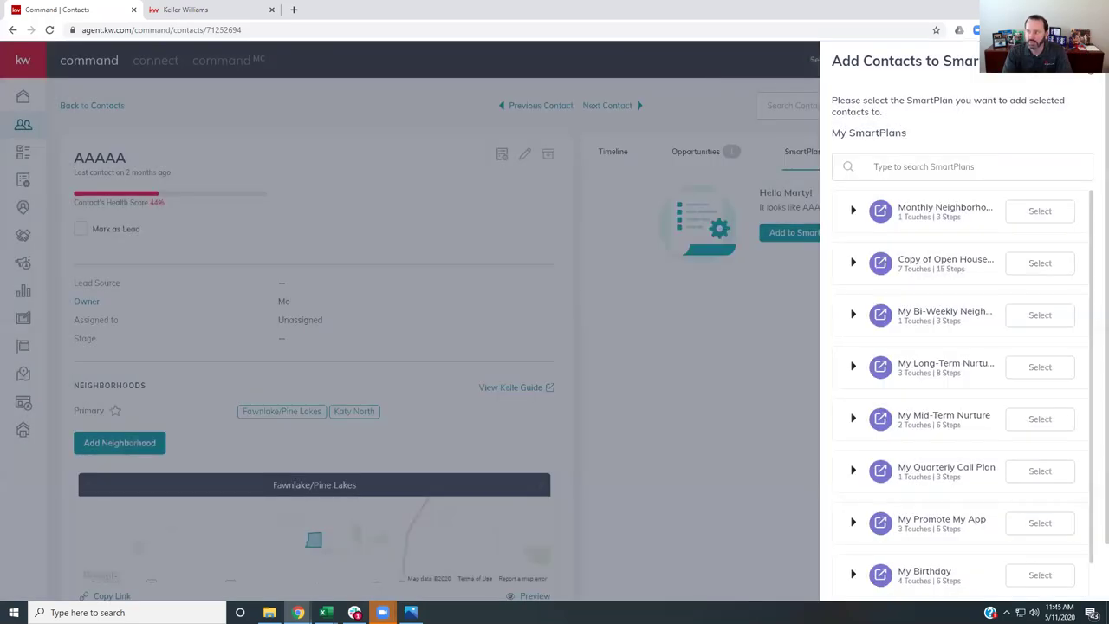
pyautogui.click(614, 216)
pyautogui.click(22, 128)
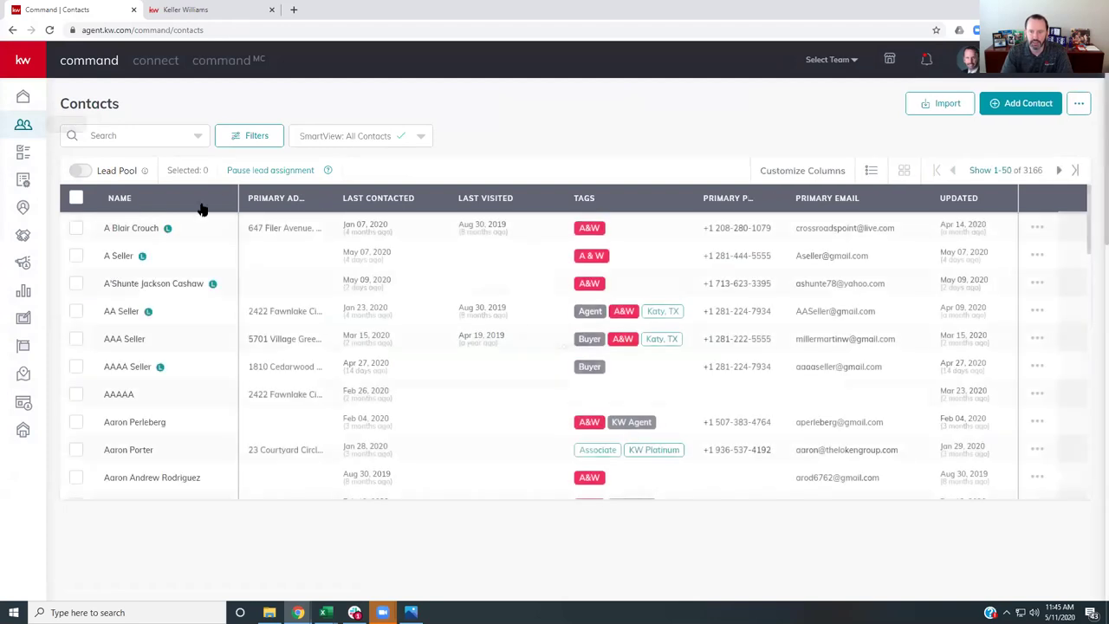
# - Filter the Contacts list by the Buyer system tag, narrowing it to 17 contacts
pyautogui.click(257, 136)
pyautogui.click(959, 189)
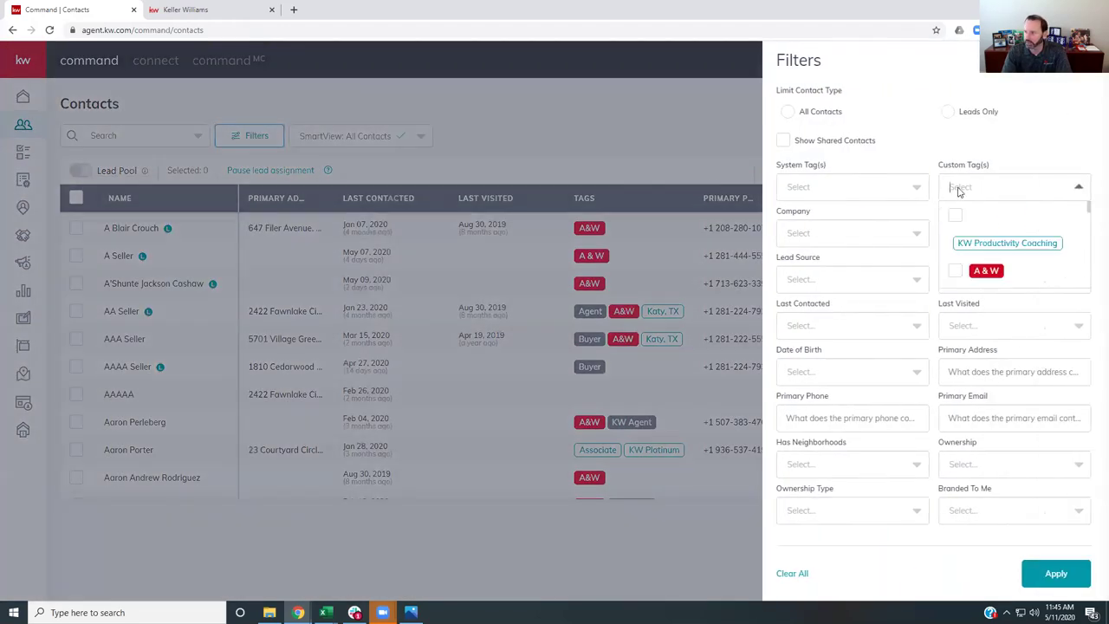
pyautogui.scroll(-1, 956, 241)
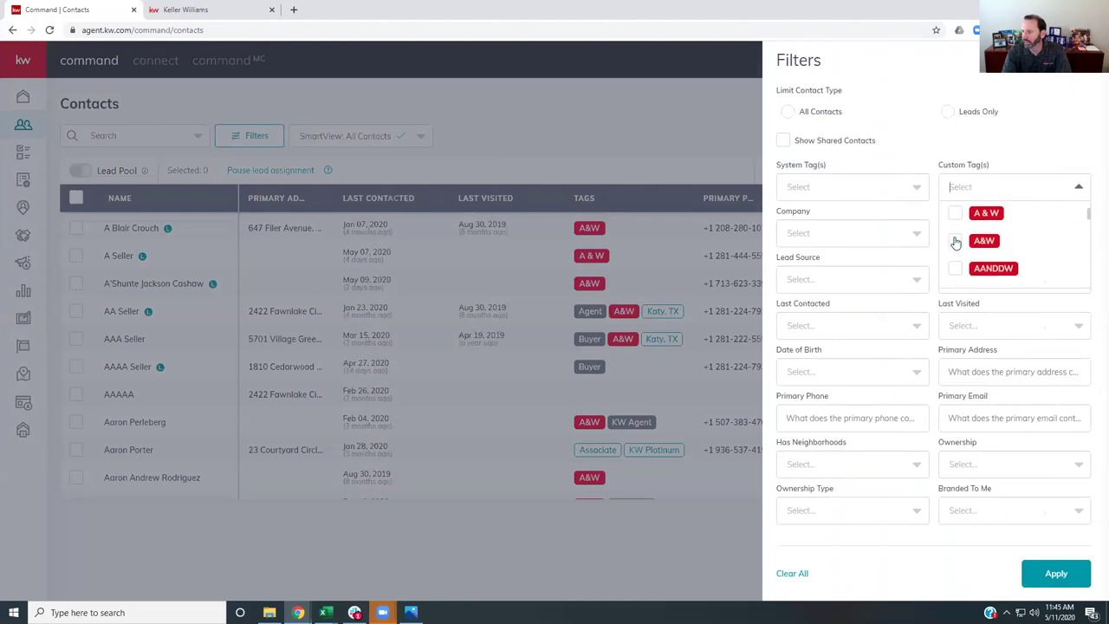
pyautogui.scroll(-1, 956, 243)
pyautogui.scroll(-5, 956, 242)
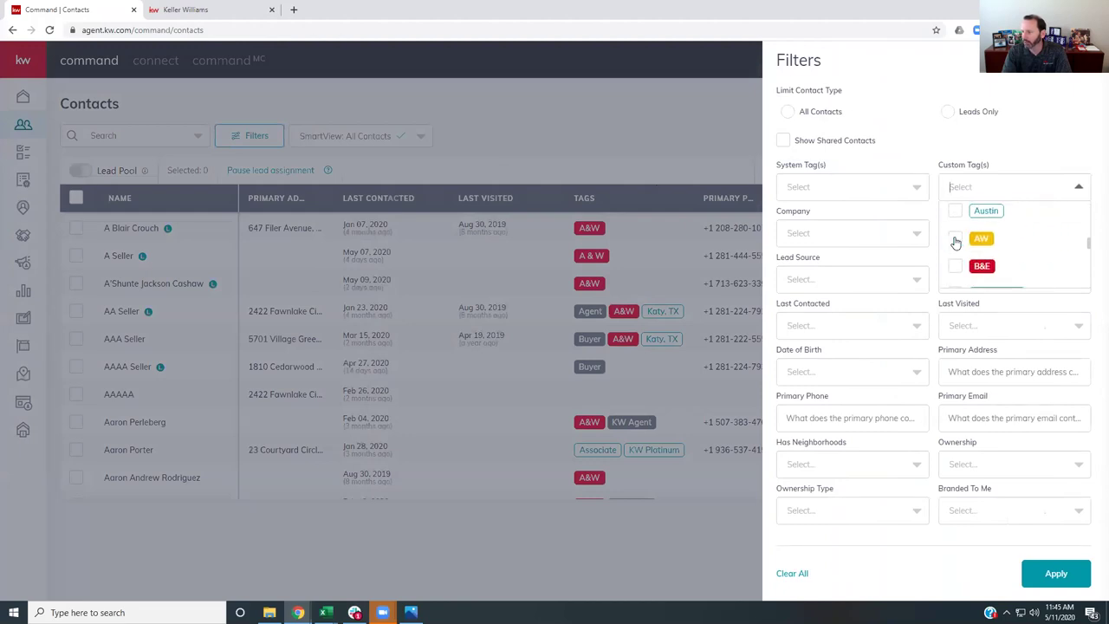
pyautogui.scroll(3, 956, 242)
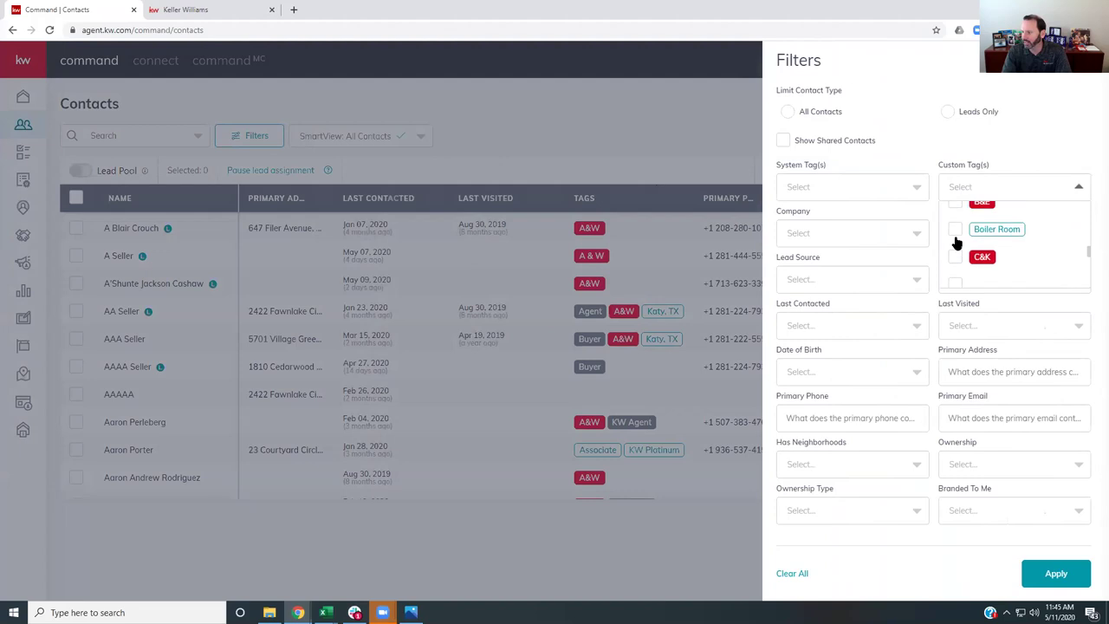
pyautogui.click(888, 191)
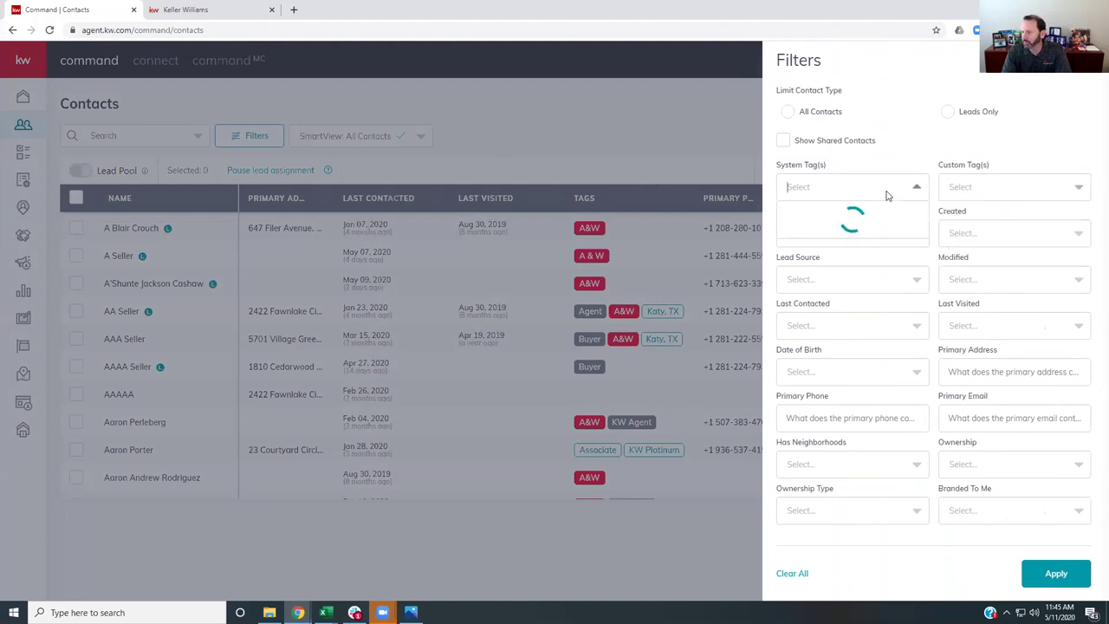
pyautogui.scroll(-1, 793, 238)
pyautogui.click(795, 275)
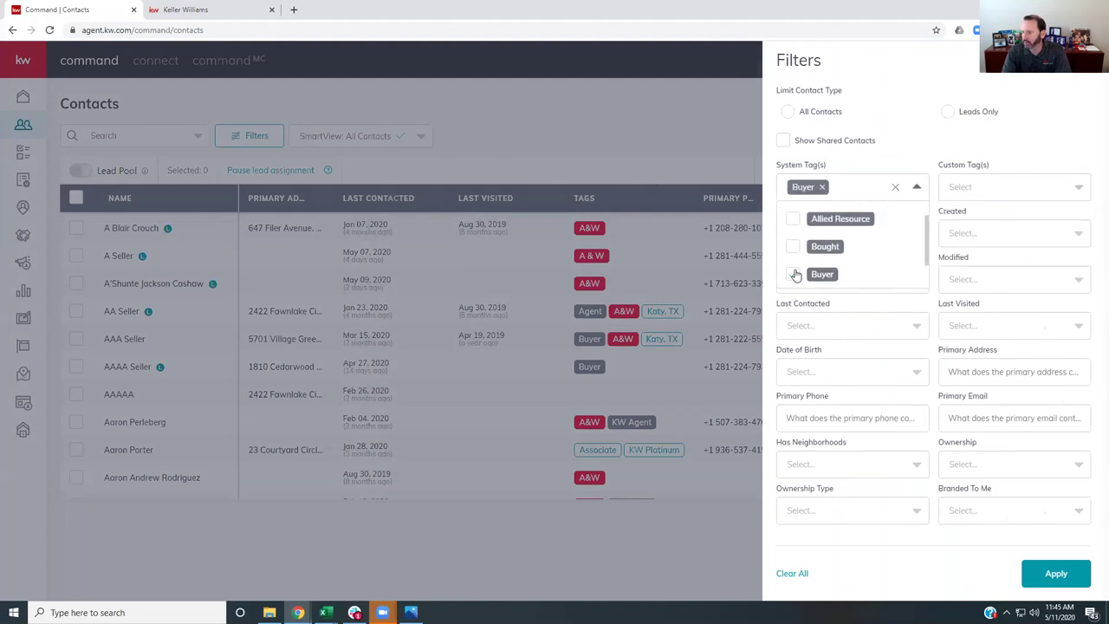
pyautogui.click(1047, 573)
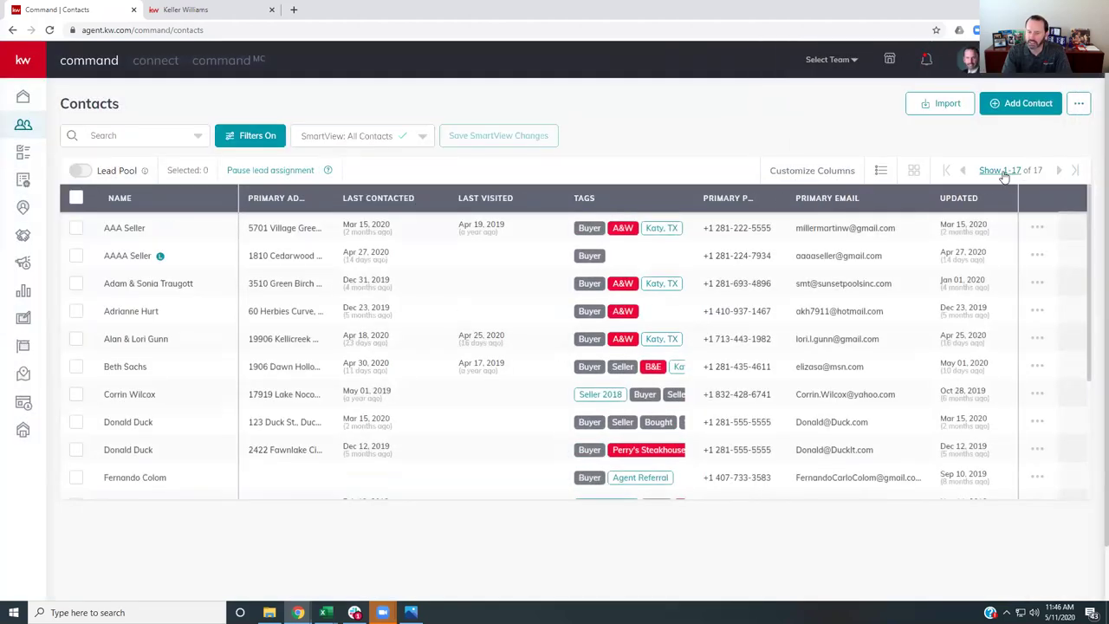
# - Select all 17 contacts, try the Add to SmartPlan bulk action, then open a new tab
pyautogui.click(76, 200)
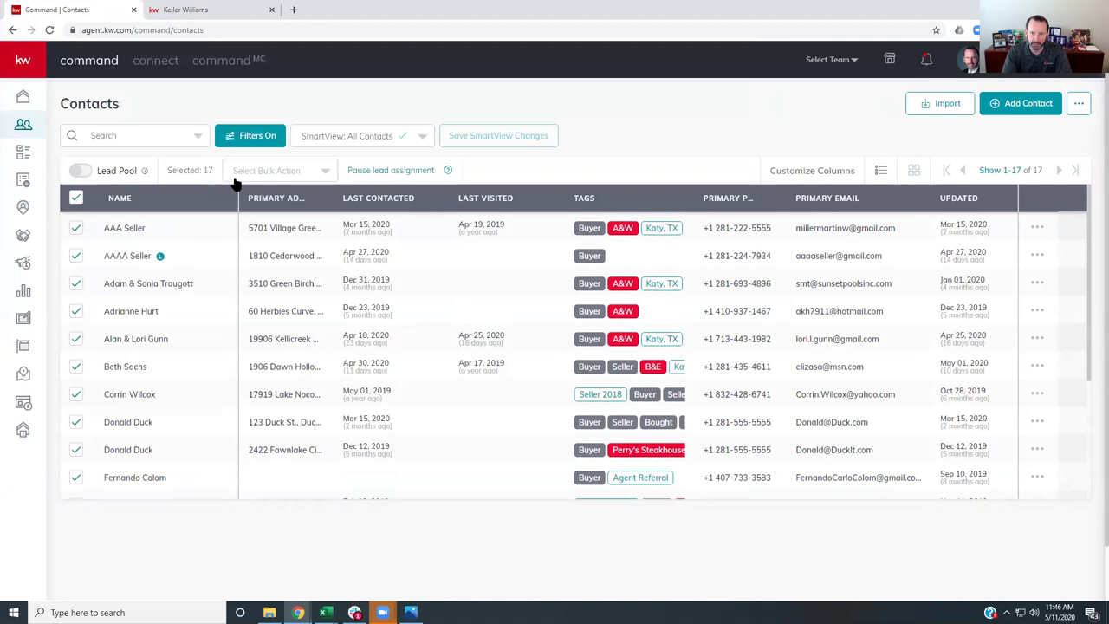
pyautogui.click(286, 177)
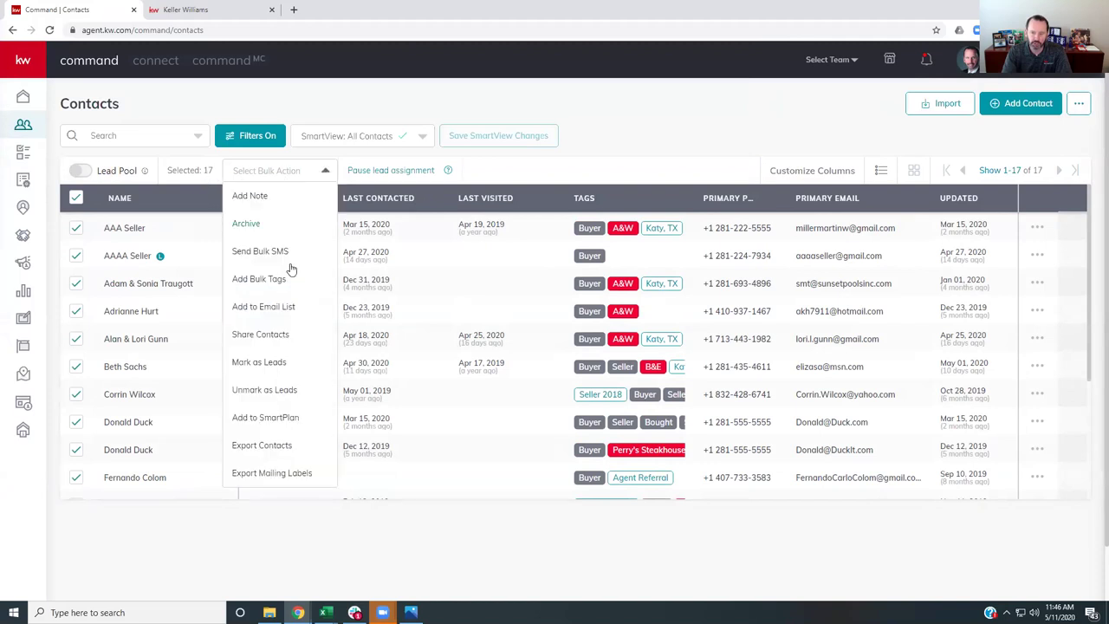
pyautogui.click(261, 423)
pyautogui.scroll(-3, 966, 250)
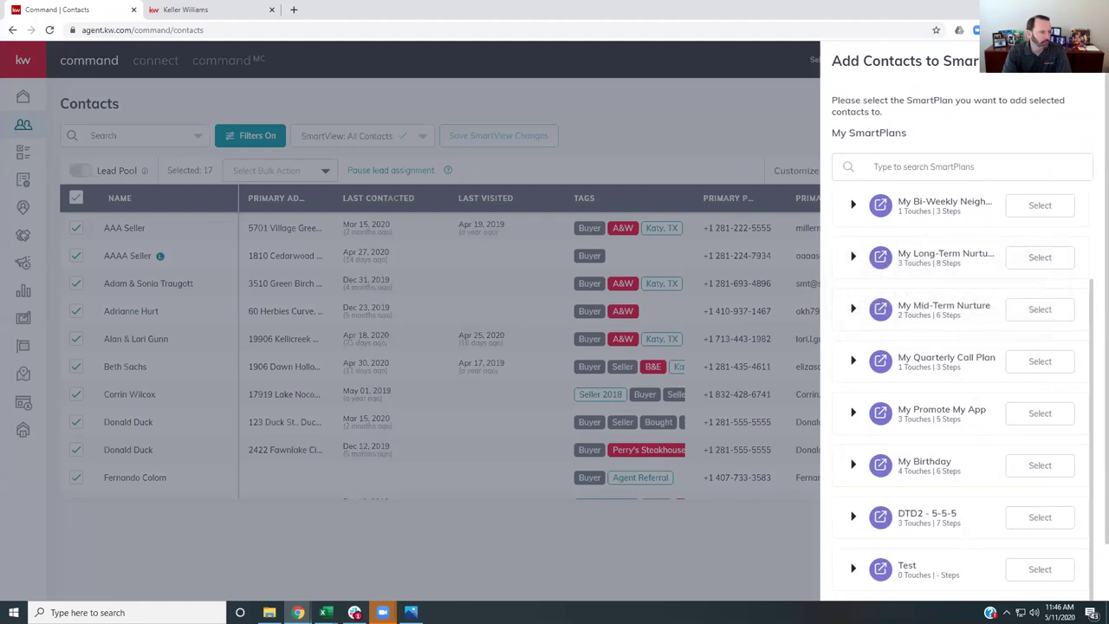
pyautogui.click(1088, 60)
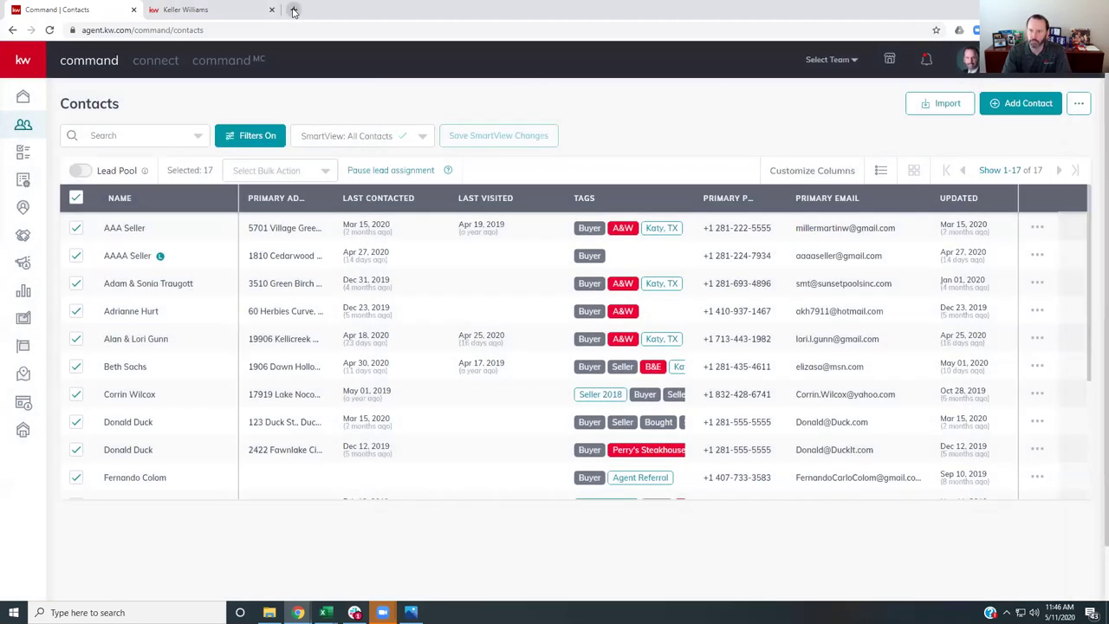
pyautogui.click(294, 9)
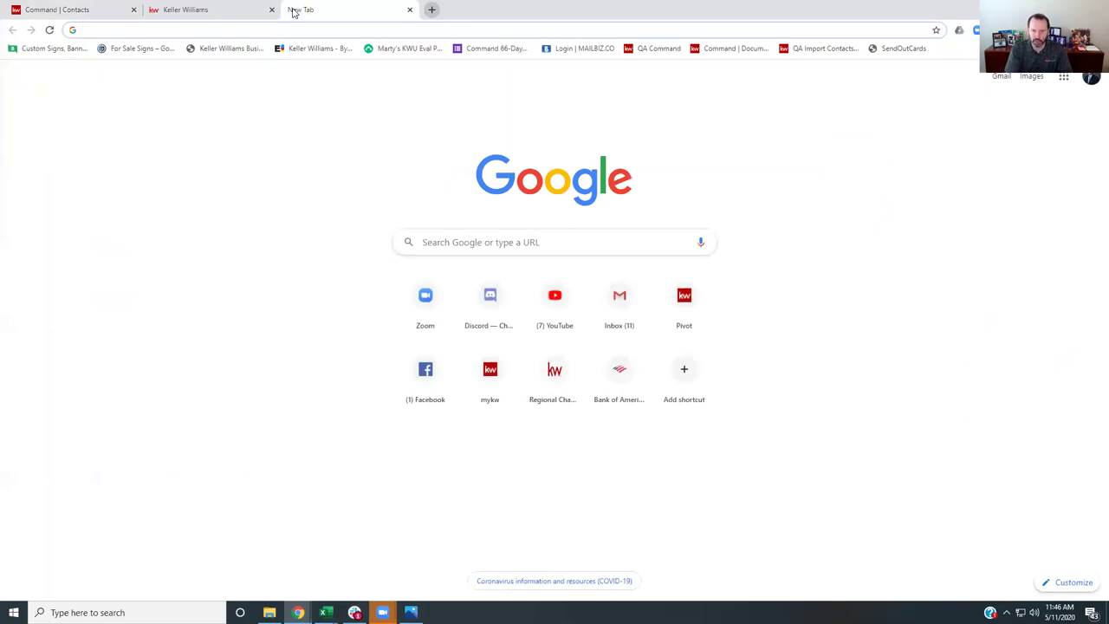
# - Load the agent's home-search website in the new tab, then return to Command Contacts
pyautogui.write('martymiller.kw.com')
pyautogui.press('Return')
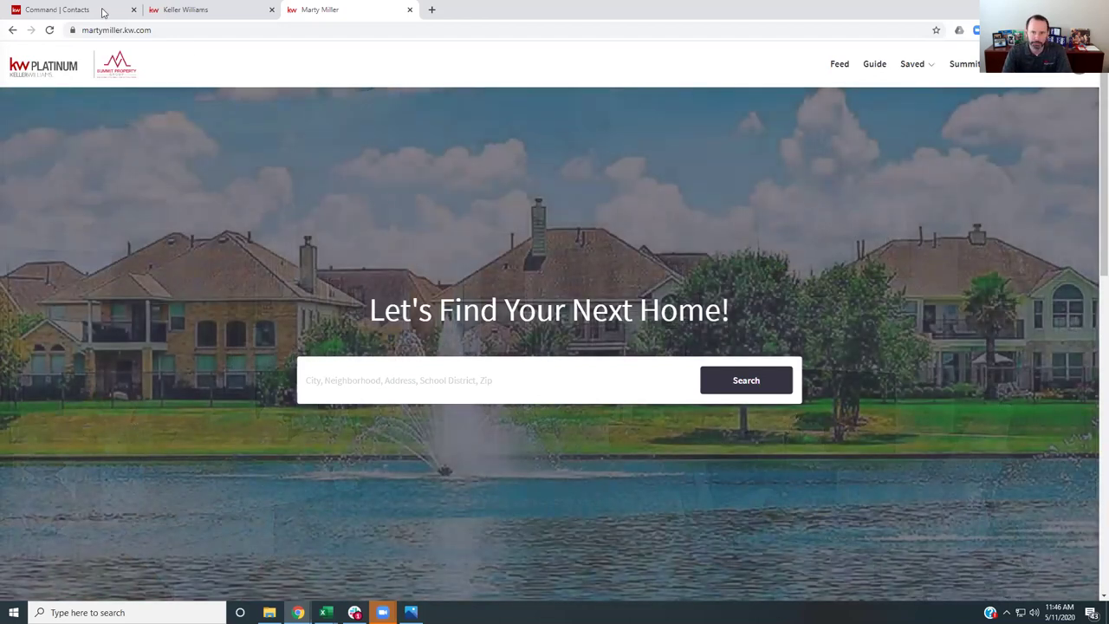
pyautogui.click(91, 9)
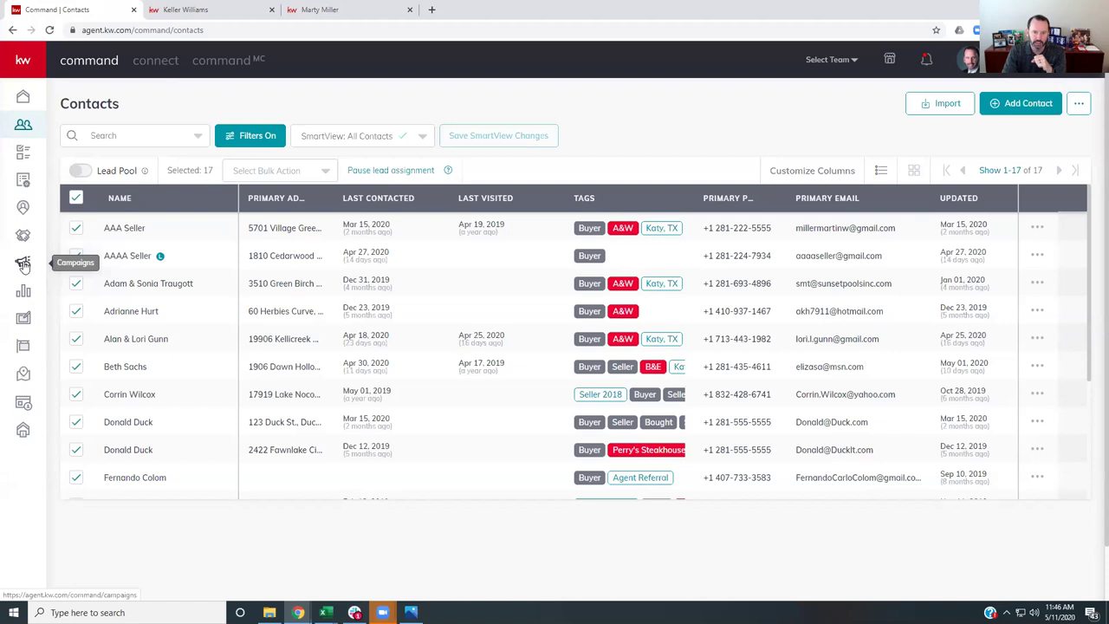
# - Check the connected Facebook and Twitter integrations in account settings, then return to Campaigns
pyautogui.click(23, 265)
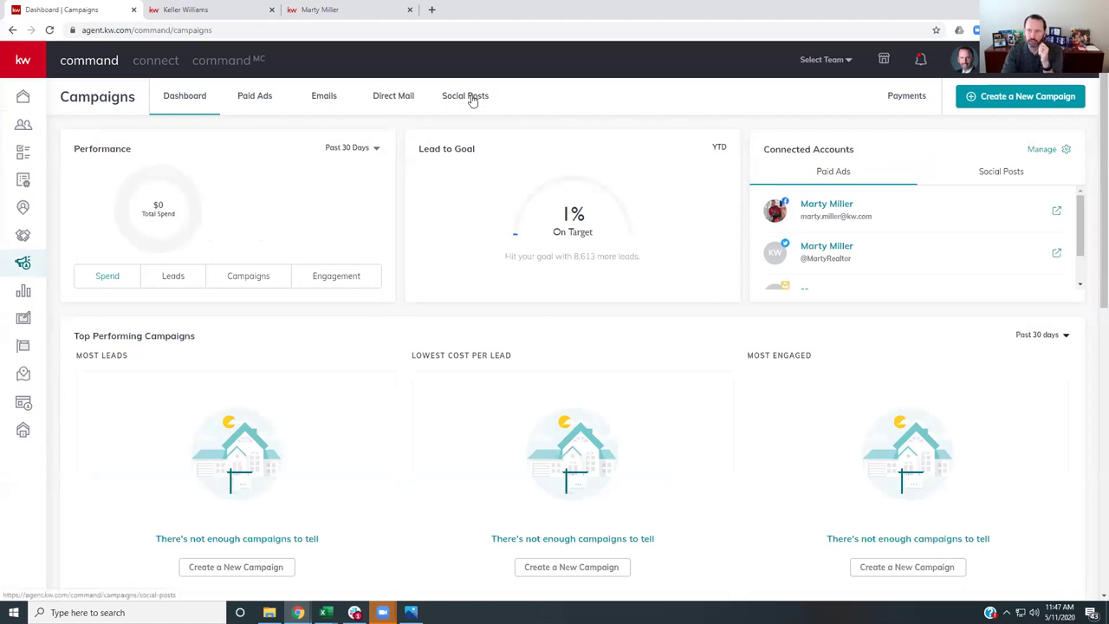
pyautogui.click(965, 59)
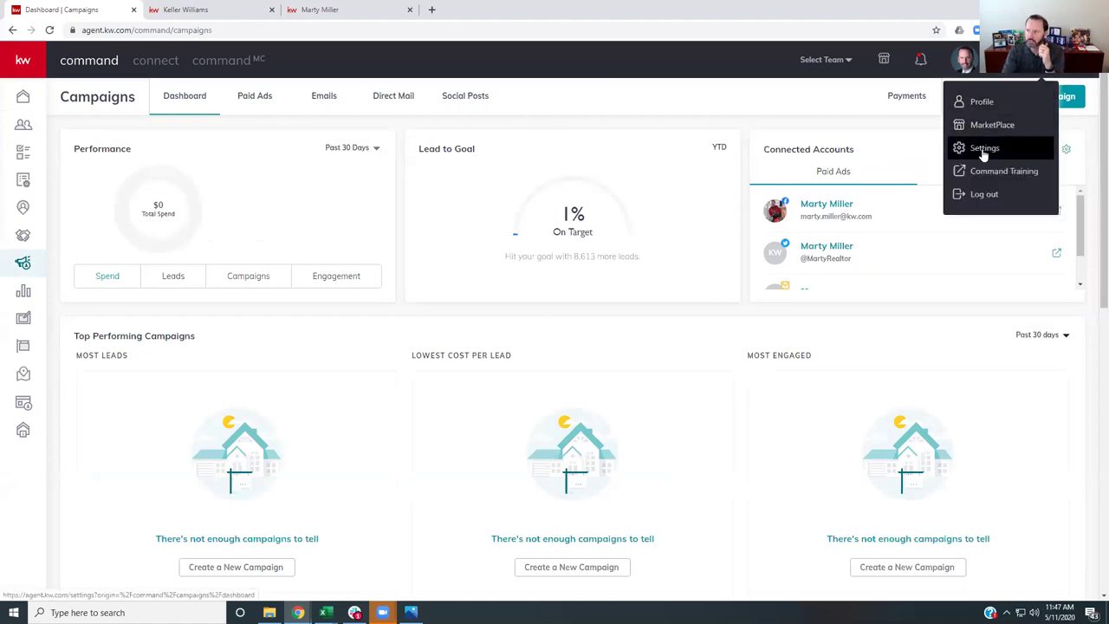
pyautogui.click(983, 148)
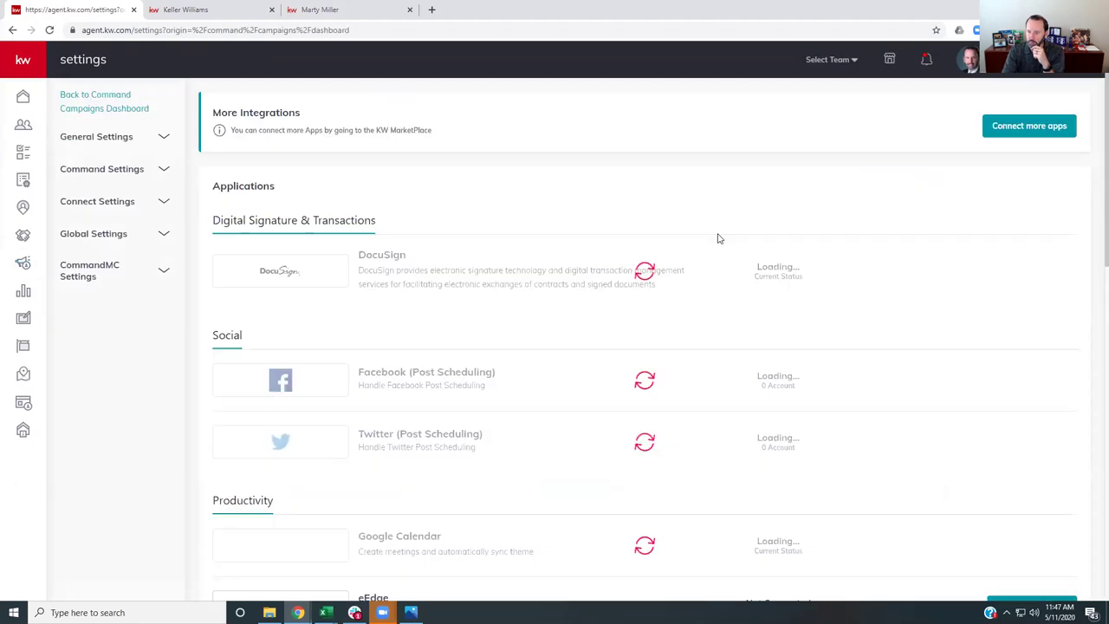
pyautogui.scroll(-3, 599, 270)
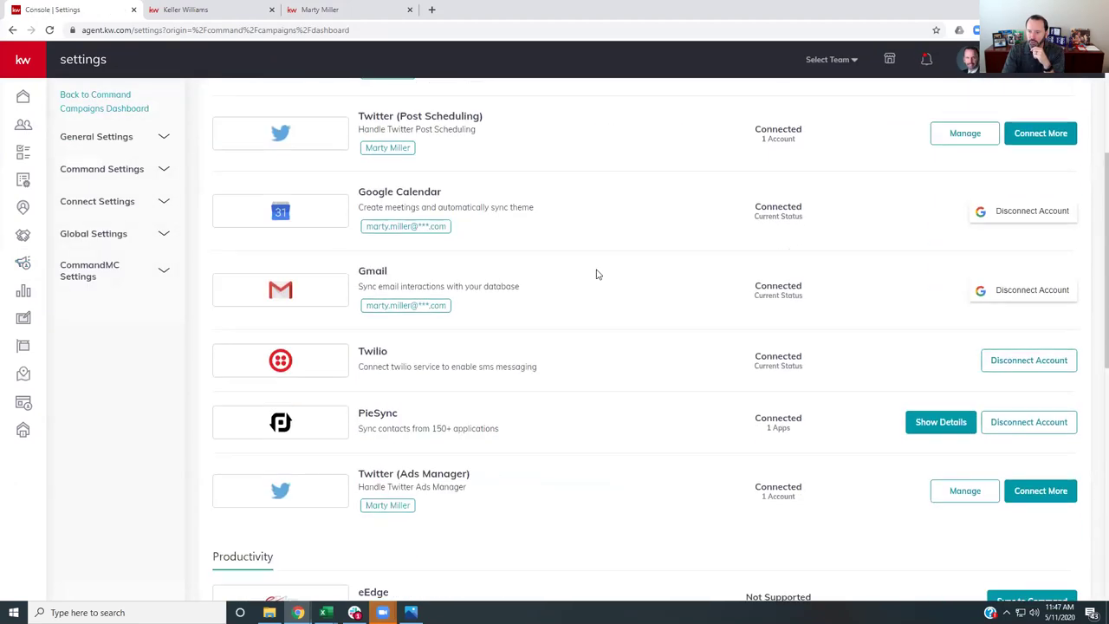
pyautogui.scroll(2, 596, 274)
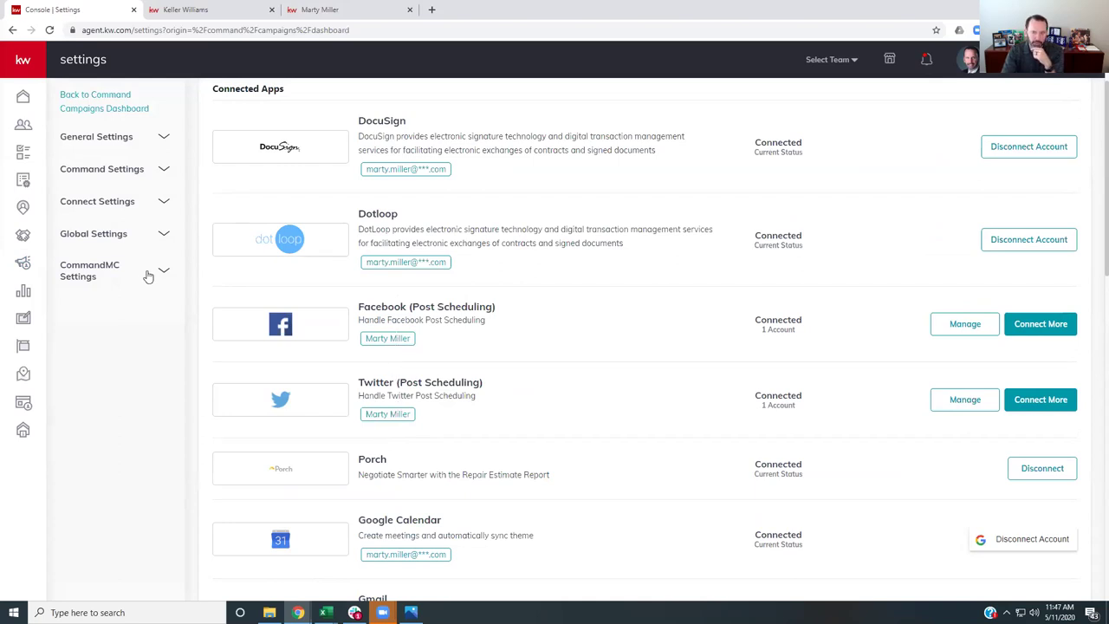
pyautogui.click(23, 262)
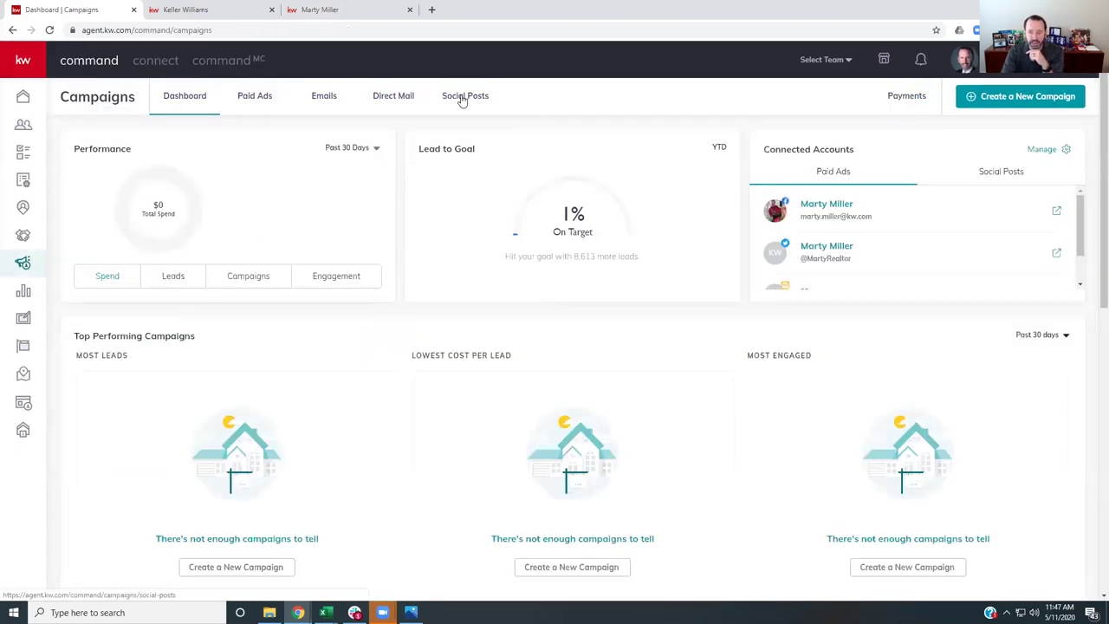
# - Show the May 10–16 Social Posts calendar and scroll through its scheduled and published posts
pyautogui.click(462, 97)
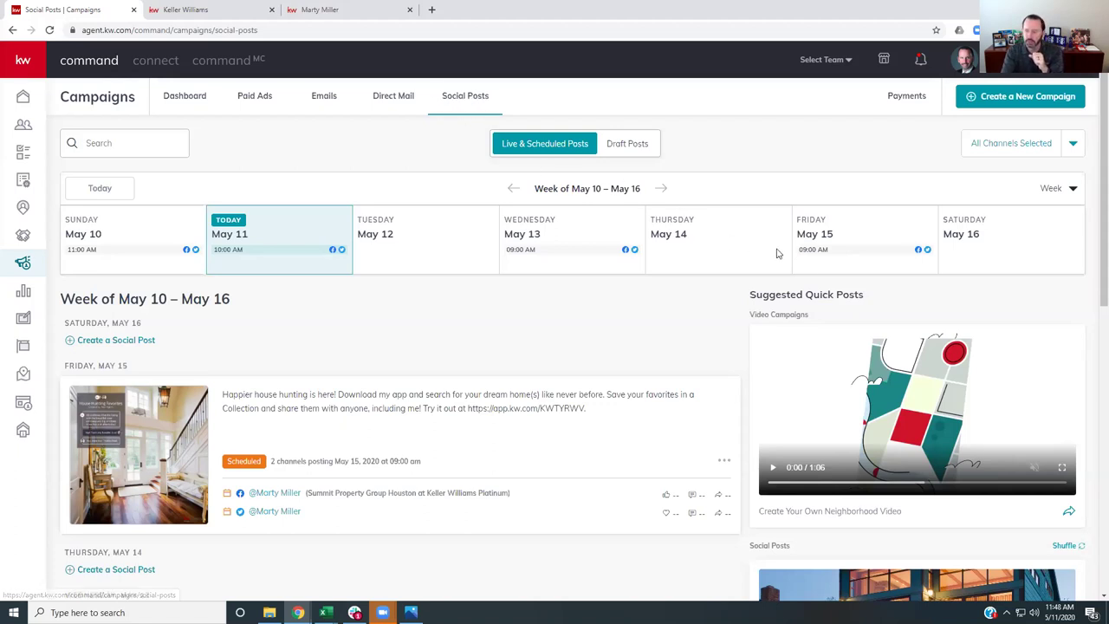
pyautogui.scroll(-2, 823, 260)
pyautogui.scroll(-4, 828, 264)
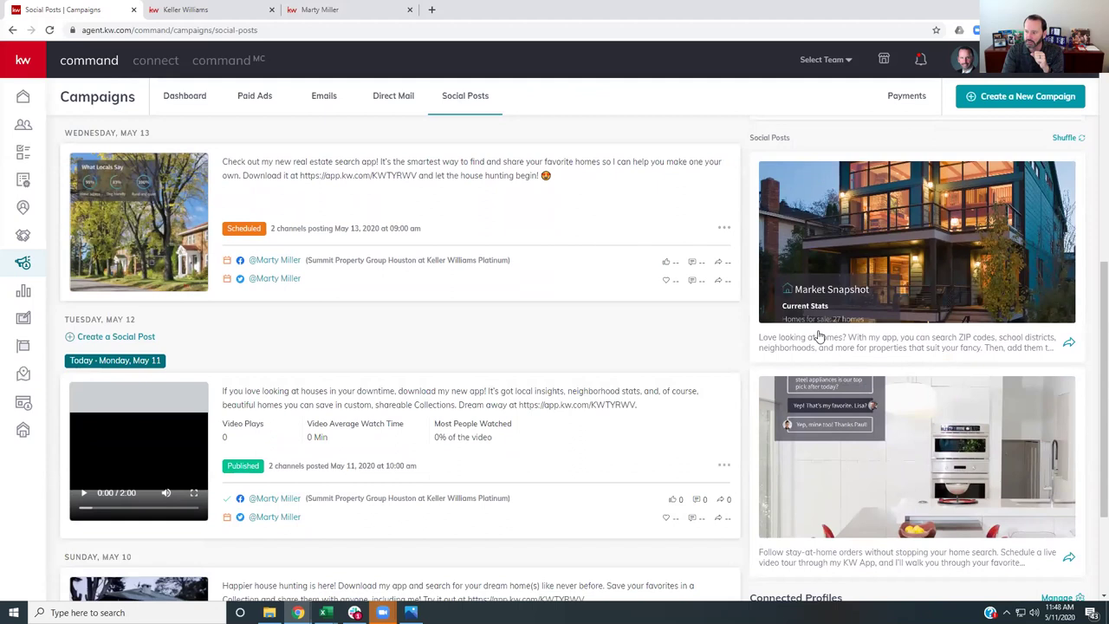
pyautogui.scroll(-1, 919, 319)
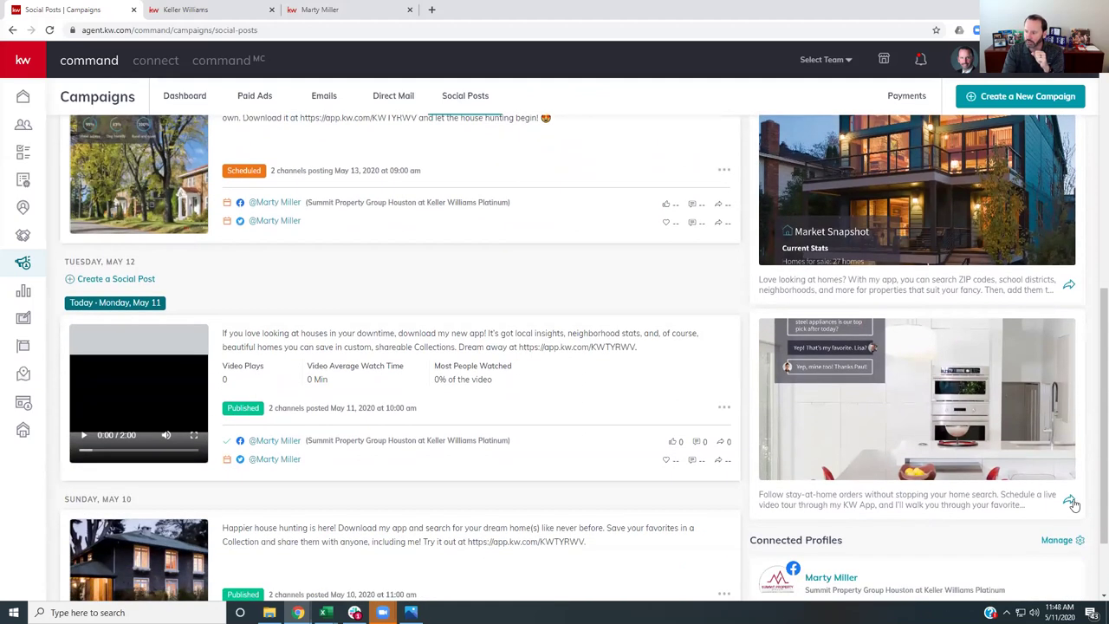
# - Start a post from the live video tour suggestion and shuffle to the house-hunting-in-your-downtime message
pyautogui.click(1070, 502)
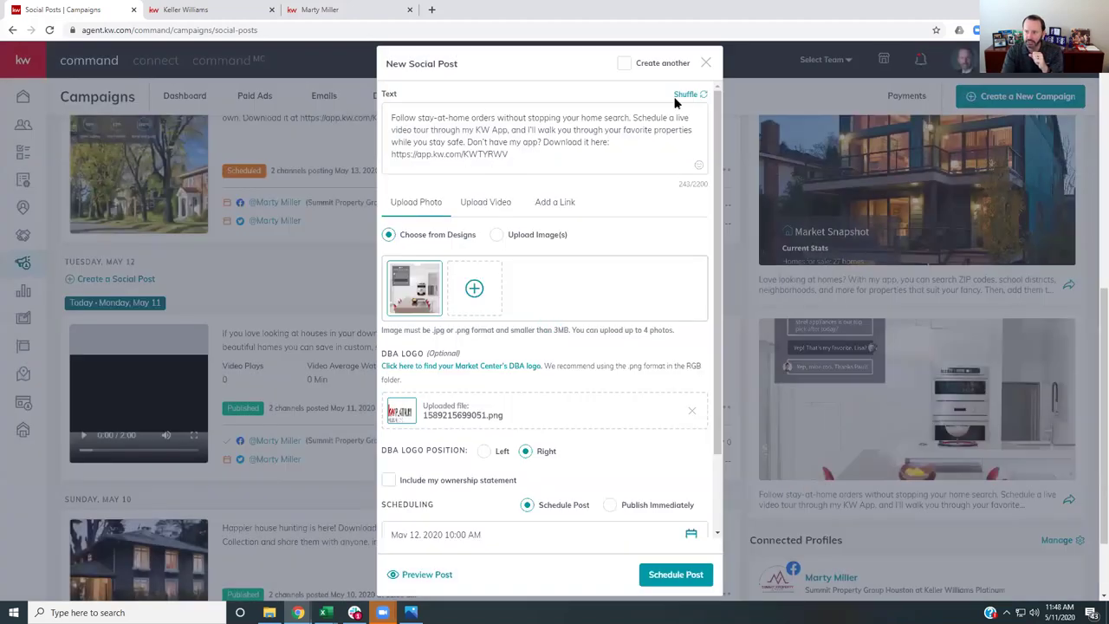
pyautogui.click(689, 96)
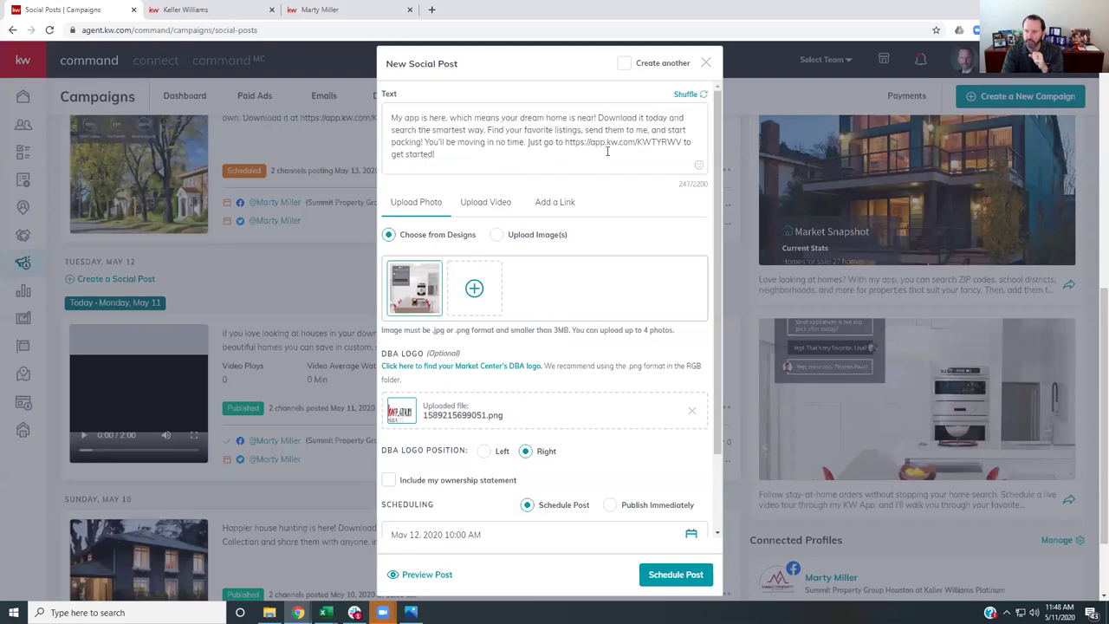
pyautogui.click(698, 94)
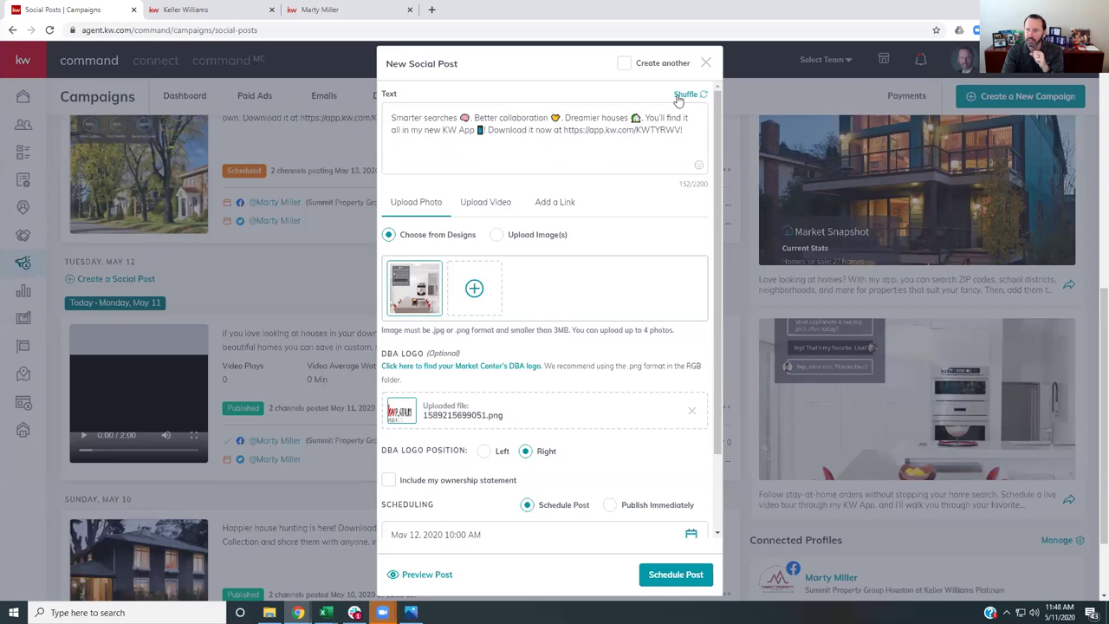
pyautogui.click(685, 95)
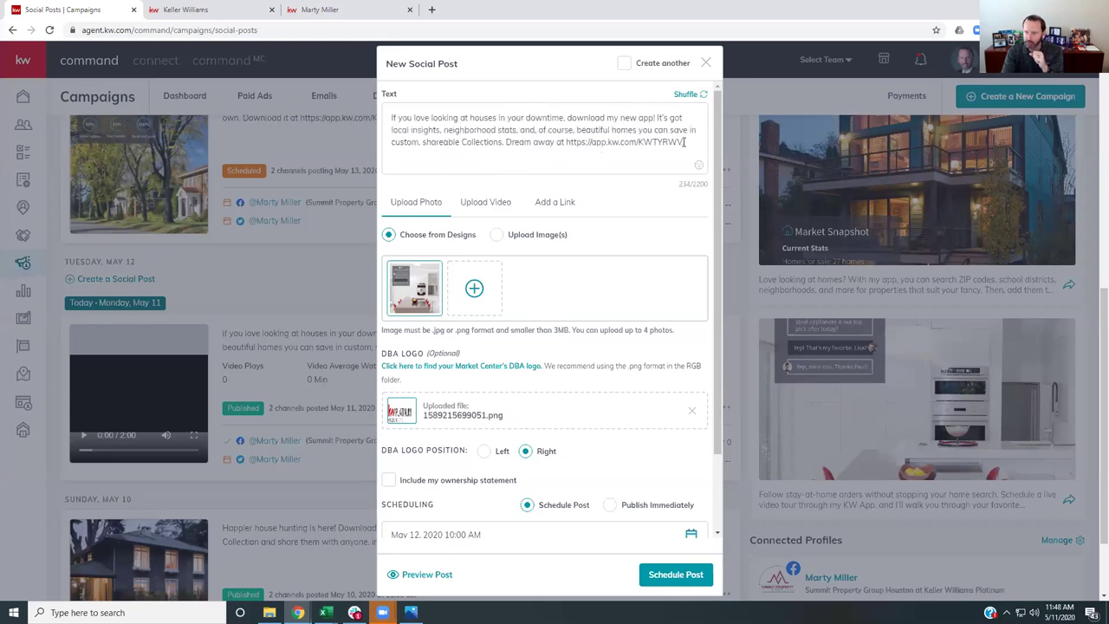
pyautogui.click(391, 117)
pyautogui.write('Type something here')
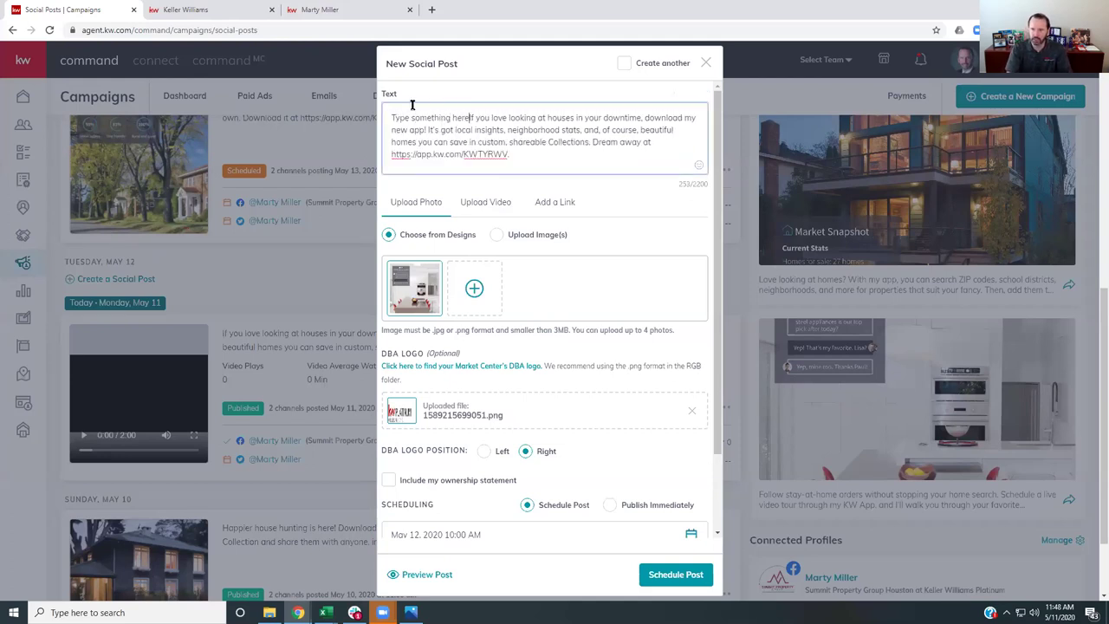
pyautogui.press('BackSpace')
pyautogui.press('BackSpace')
pyautogui.press('BackSpace')
pyautogui.press('BackSpace')
pyautogui.press('BackSpace')
pyautogui.press('BackSpace')
pyautogui.press('BackSpace')
pyautogui.press('BackSpace')
pyautogui.press('BackSpace')
pyautogui.press('BackSpace')
pyautogui.press('BackSpace')
pyautogui.press('BackSpace')
pyautogui.press('BackSpace')
pyautogui.press('BackSpace')
pyautogui.press('BackSpace')
pyautogui.press('BackSpace')
pyautogui.press('BackSpace')
pyautogui.press('BackSpace')
pyautogui.press('BackSpace')
pyautogui.press('BackSpace')
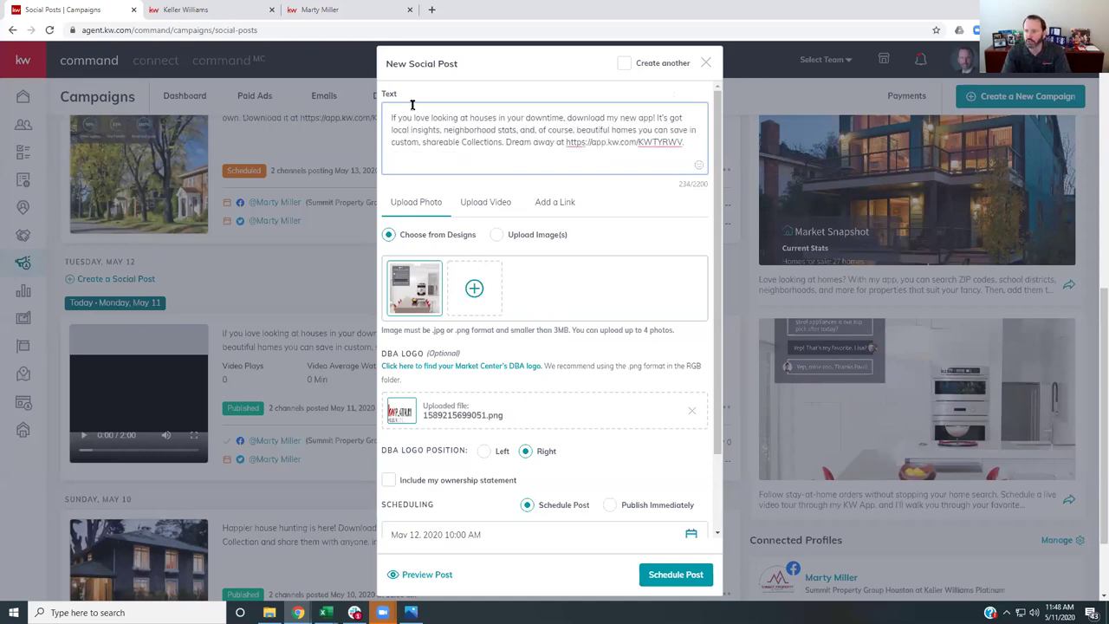
# - Schedule the post on Facebook and Twitter for May 16, 2020 at 9:00 AM and open its preview
pyautogui.moveTo(416, 290)
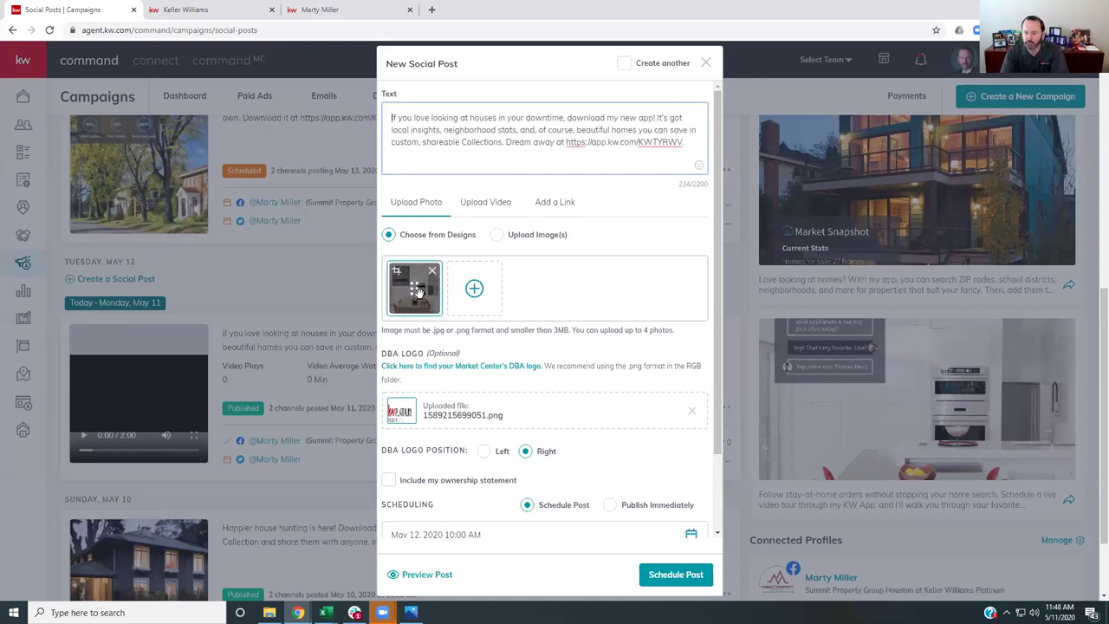
pyautogui.scroll(-1, 424, 298)
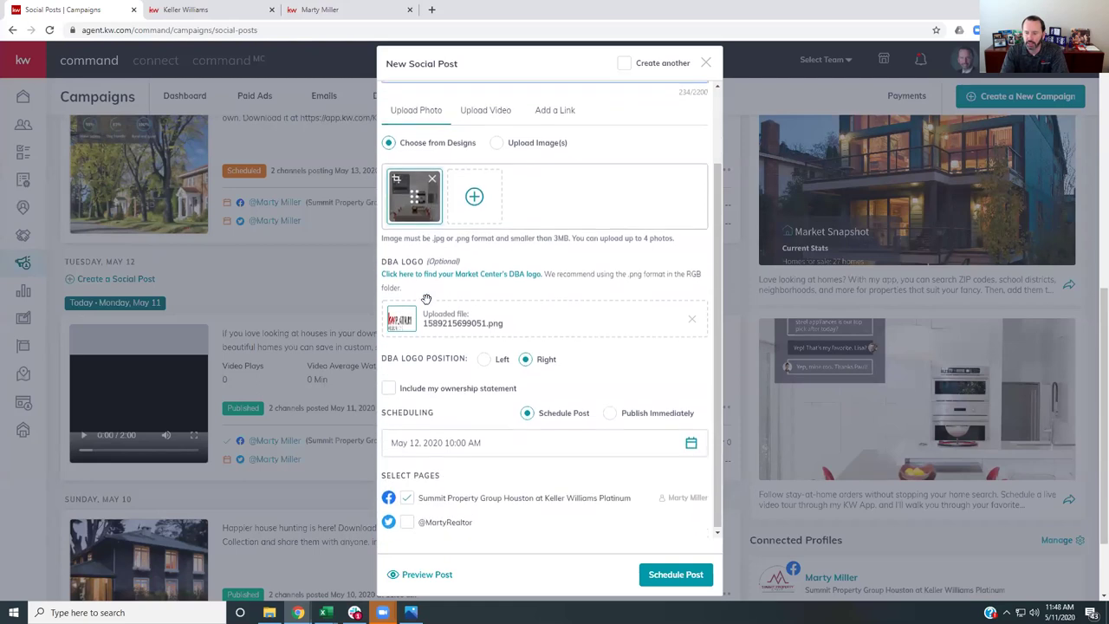
pyautogui.click(610, 415)
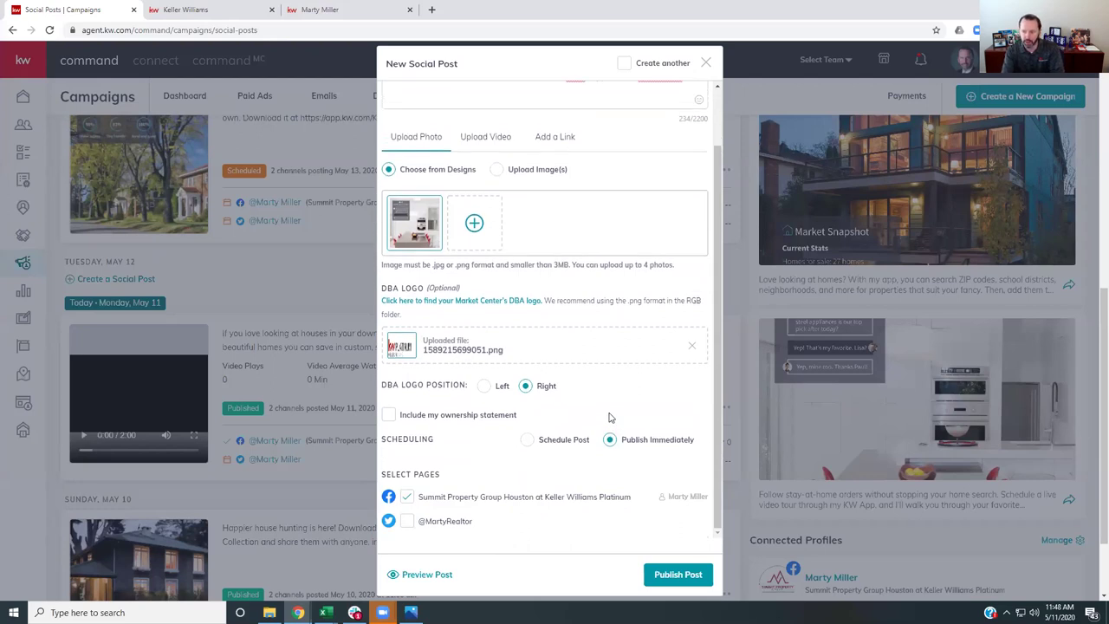
pyautogui.click(527, 440)
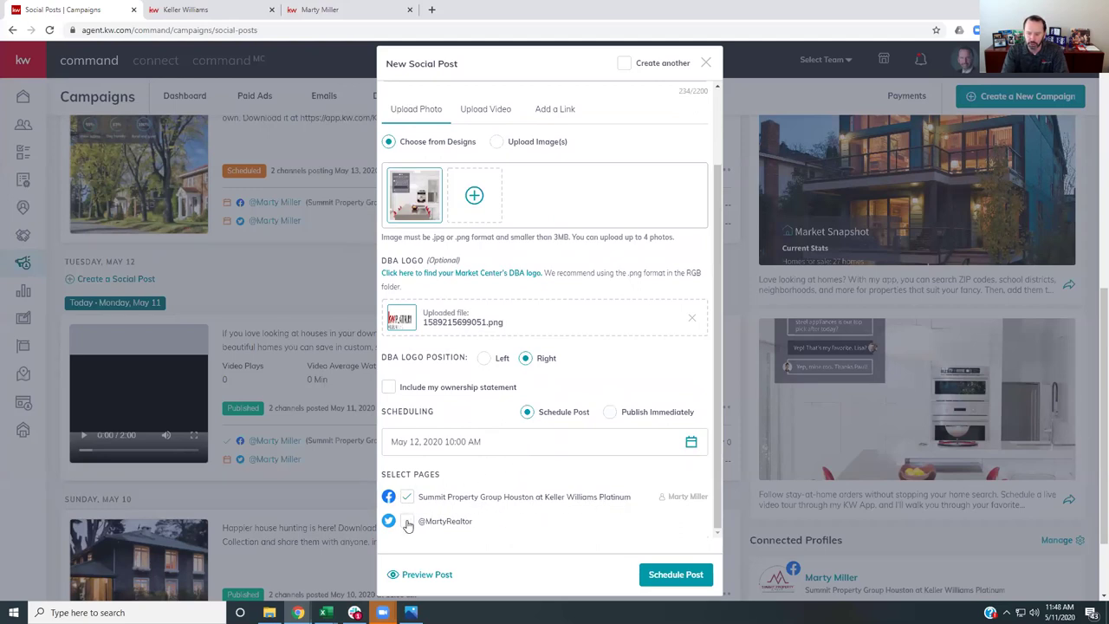
pyautogui.click(408, 523)
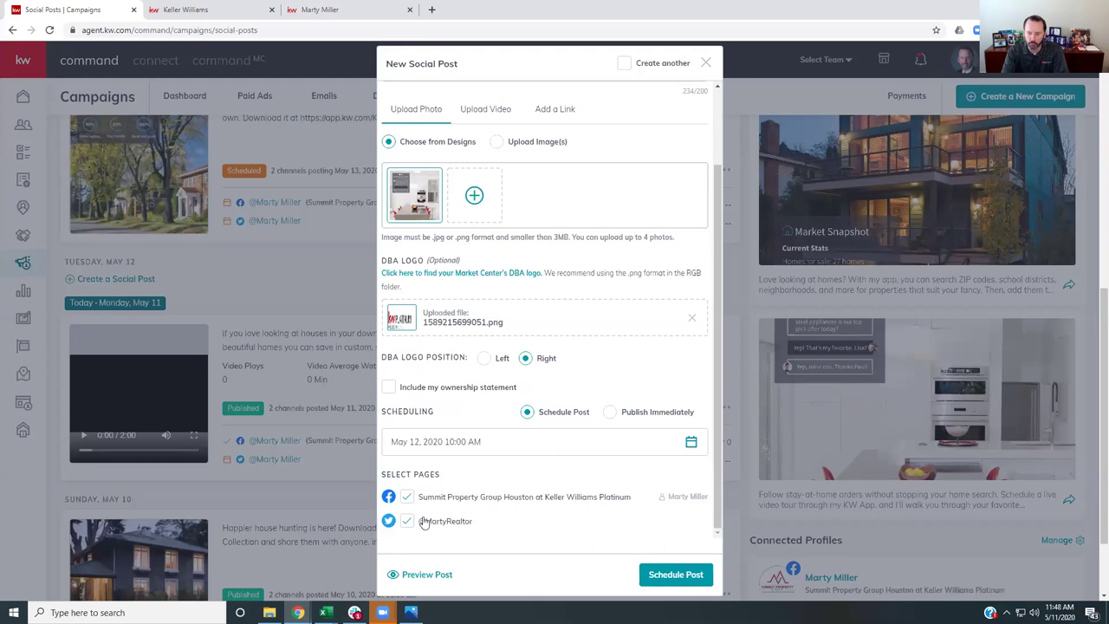
pyautogui.click(492, 449)
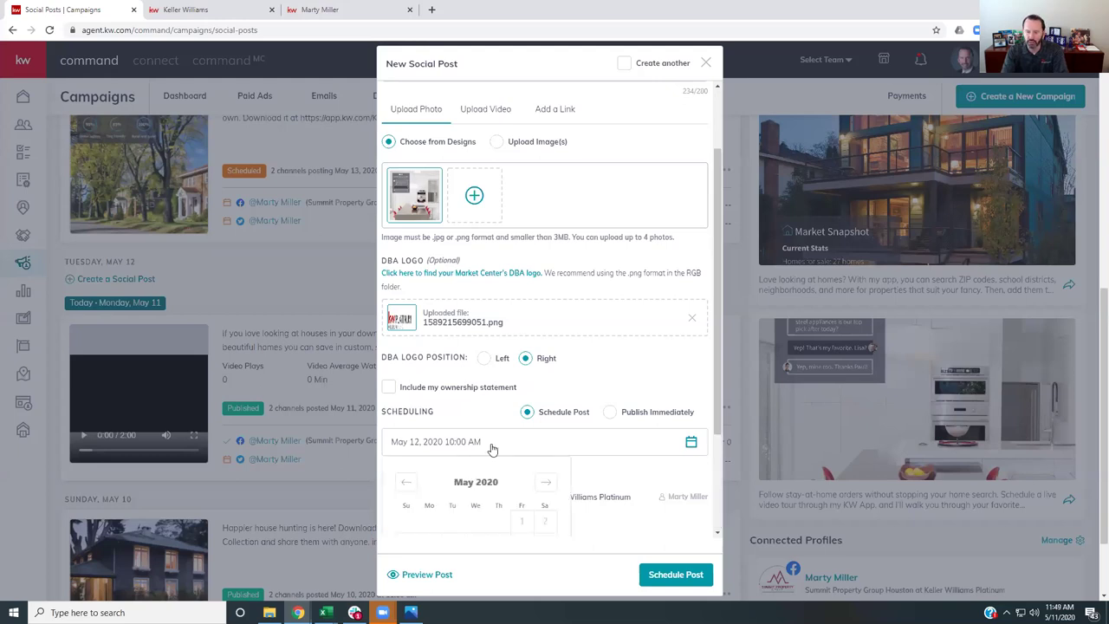
pyautogui.scroll(-2, 492, 448)
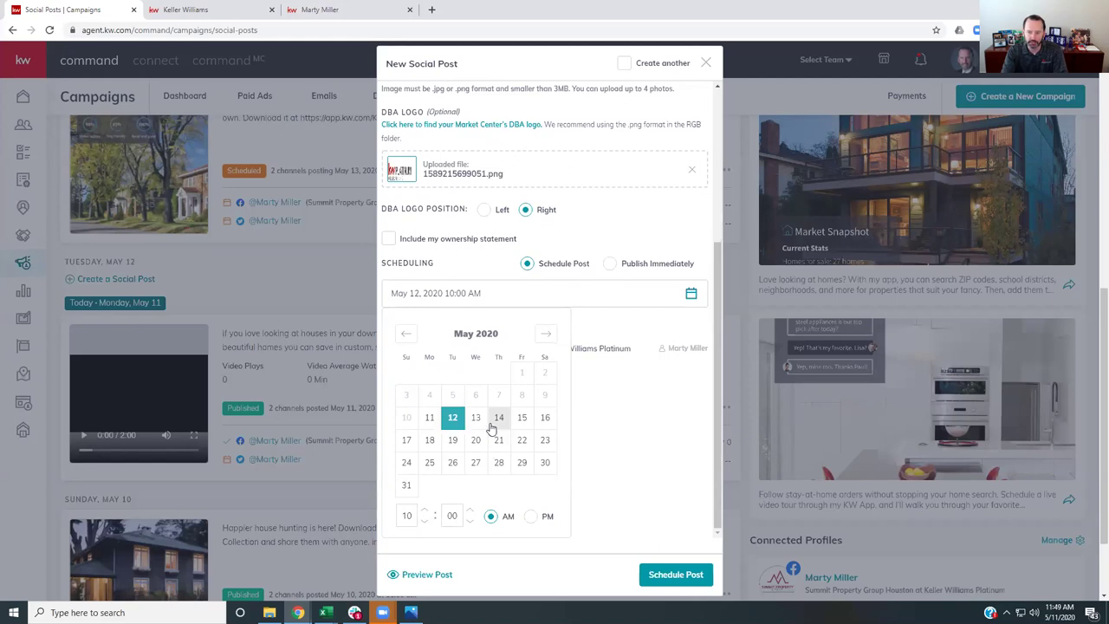
pyautogui.click(546, 420)
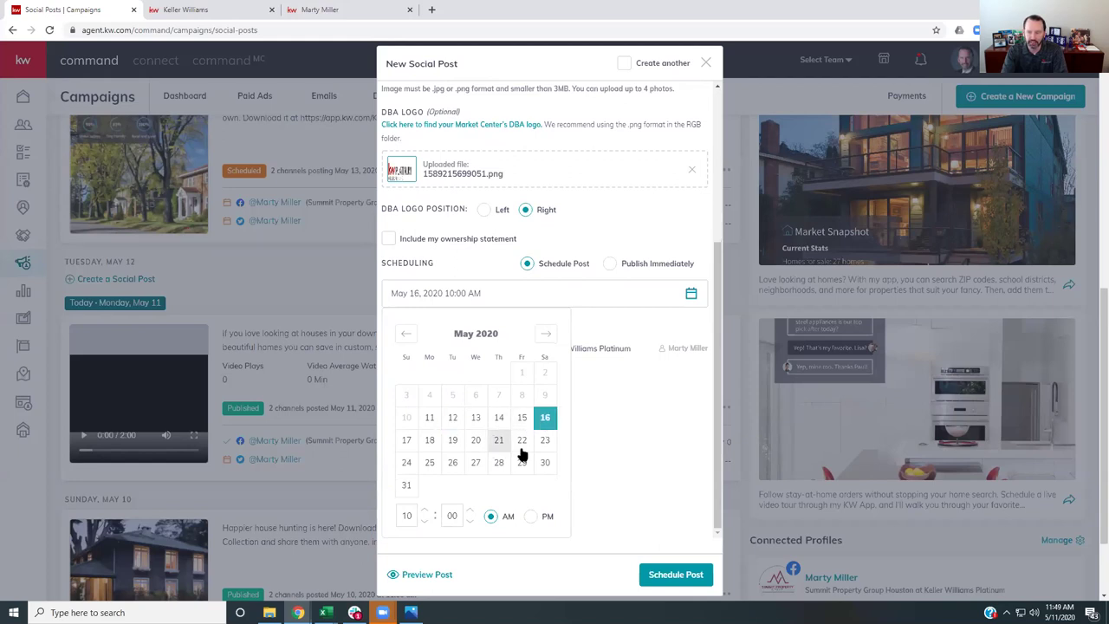
pyautogui.click(424, 523)
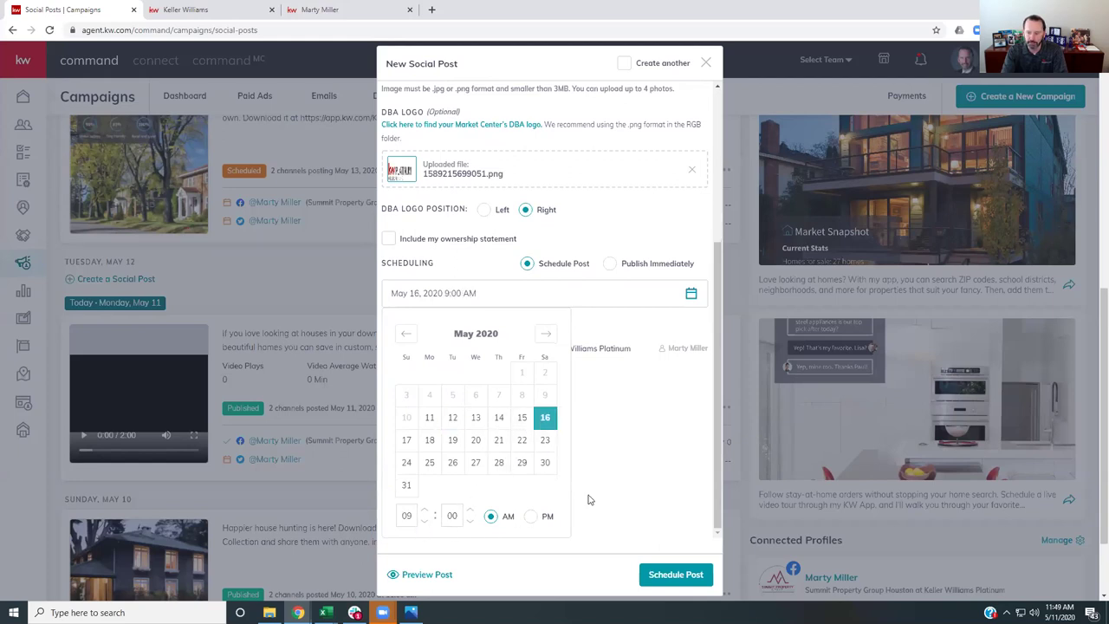
pyautogui.scroll(2, 643, 492)
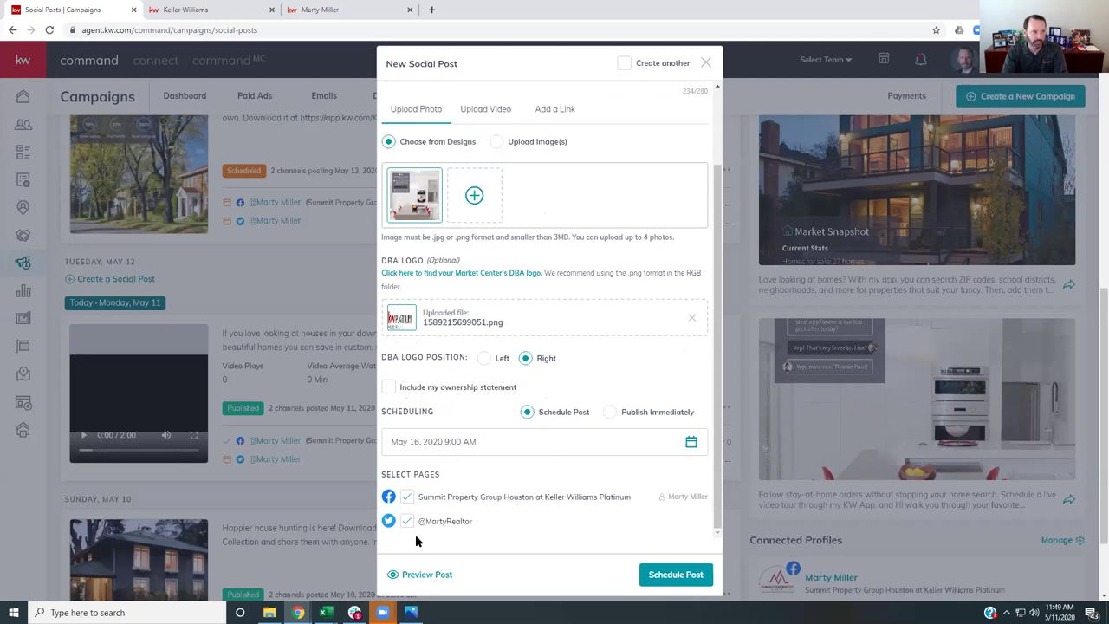
pyautogui.click(663, 579)
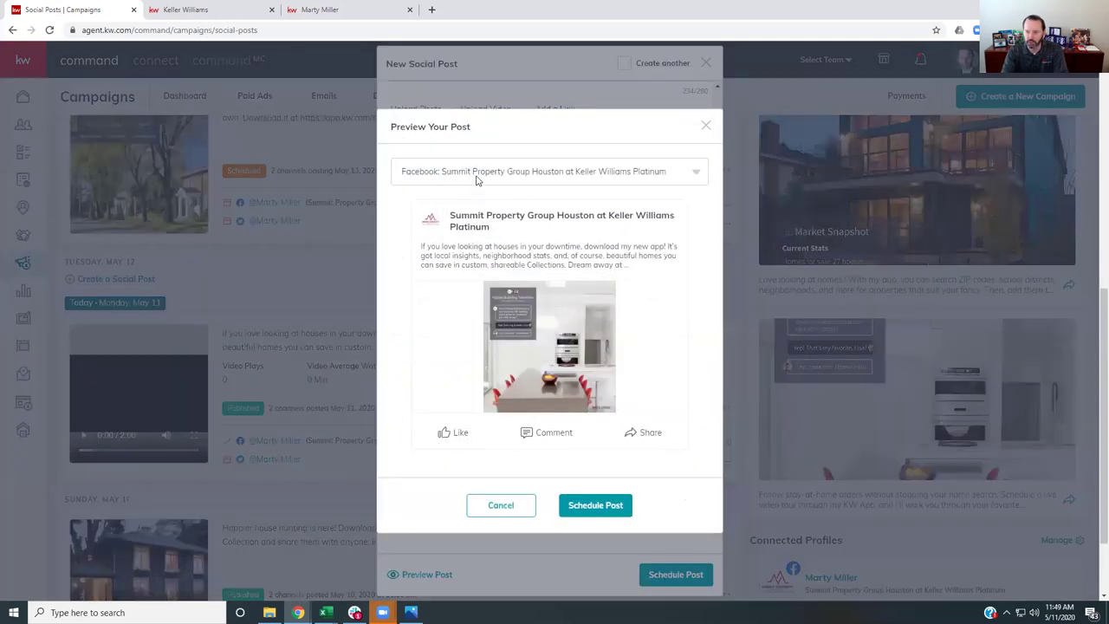
# - Check the Twitter preview, then schedule the May 16 post on both Facebook and Twitter
pyautogui.click(476, 177)
pyautogui.click(439, 235)
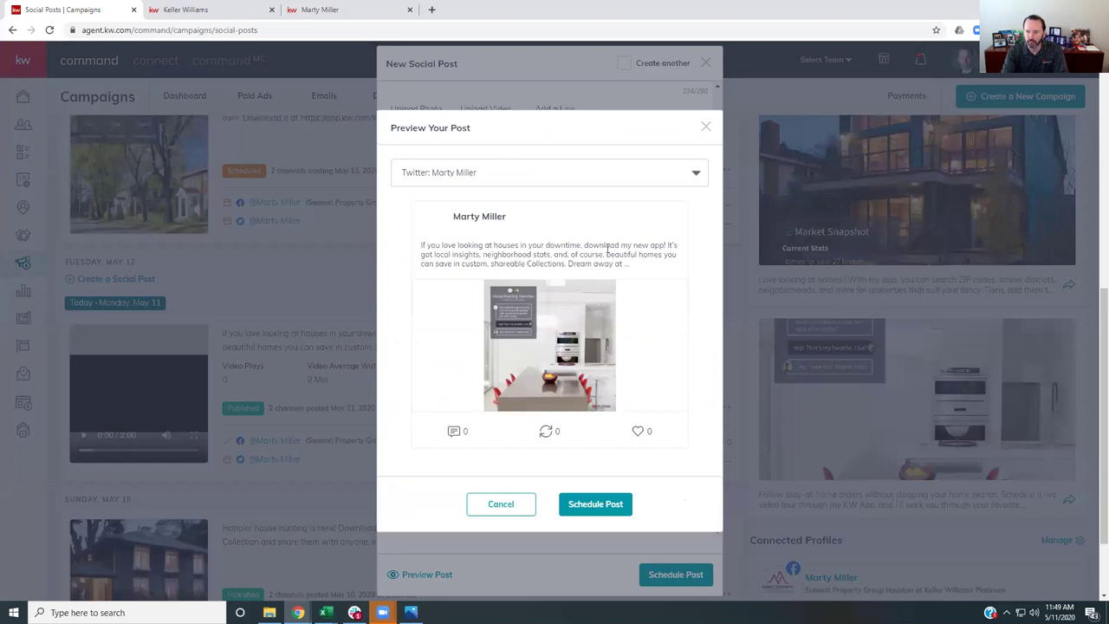
pyautogui.click(604, 510)
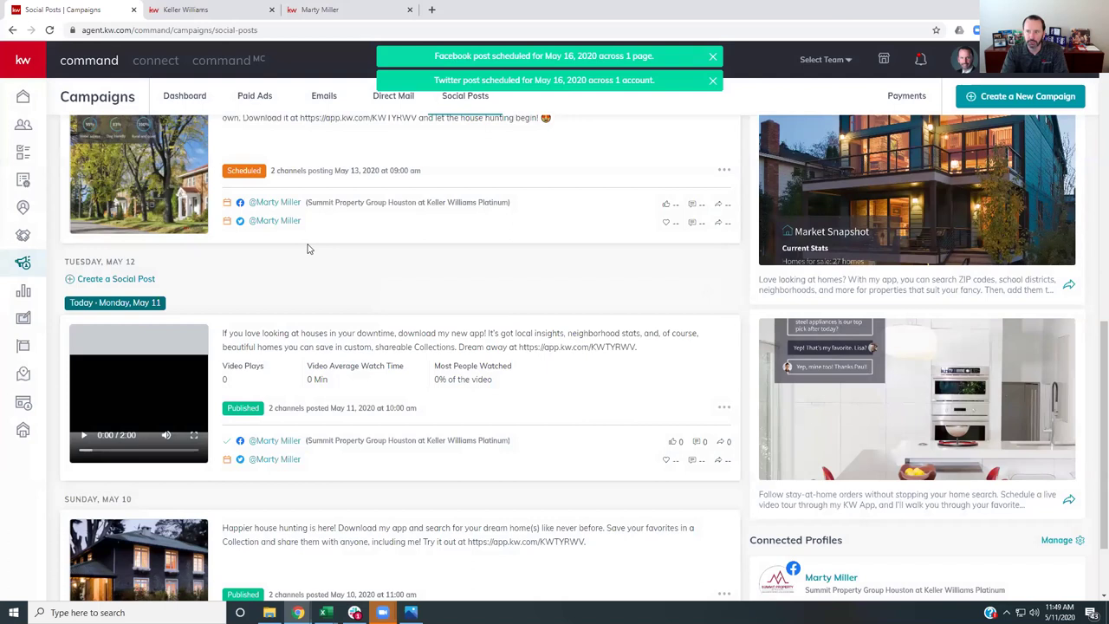
pyautogui.scroll(3, 354, 221)
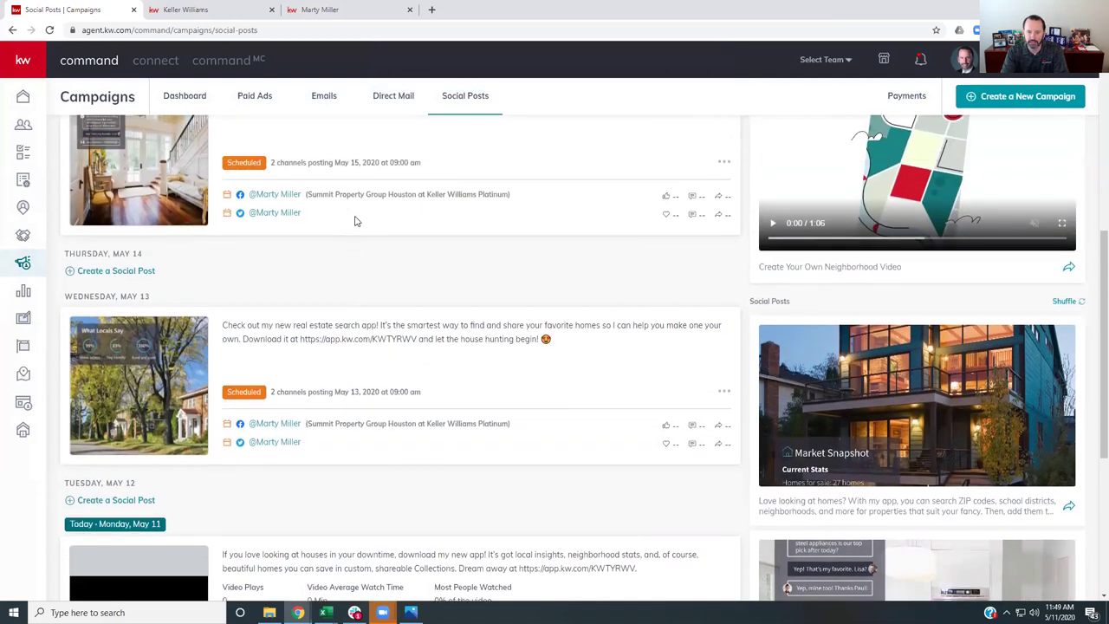
pyautogui.scroll(5, 354, 221)
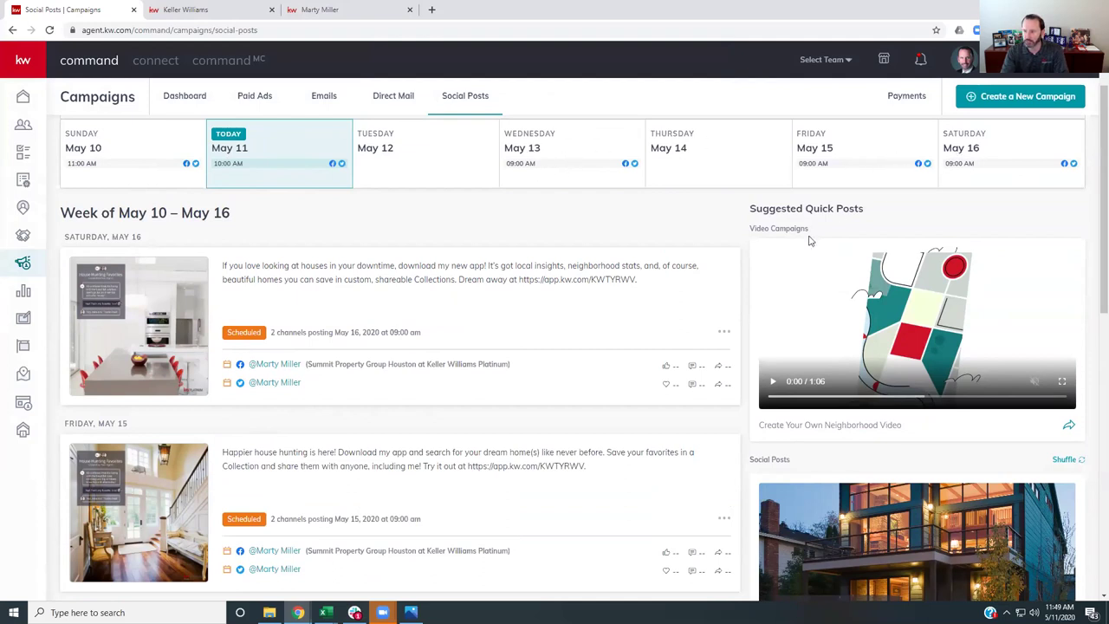
# - Delete the May 16 app post from its options menu and confirm the deletion
pyautogui.click(723, 337)
pyautogui.click(691, 346)
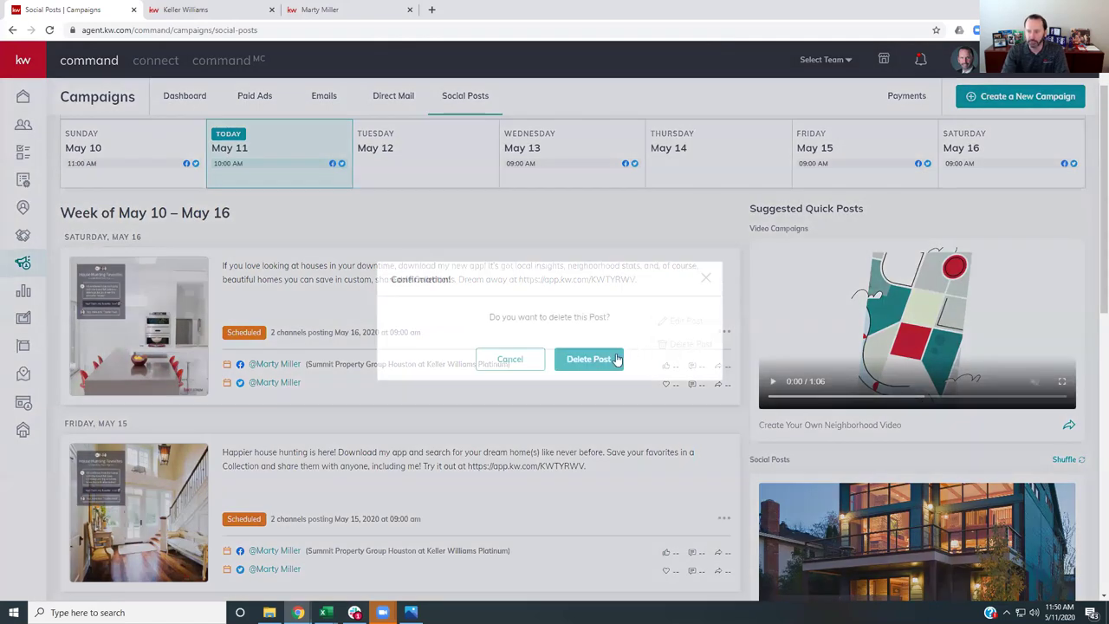
pyautogui.click(704, 279)
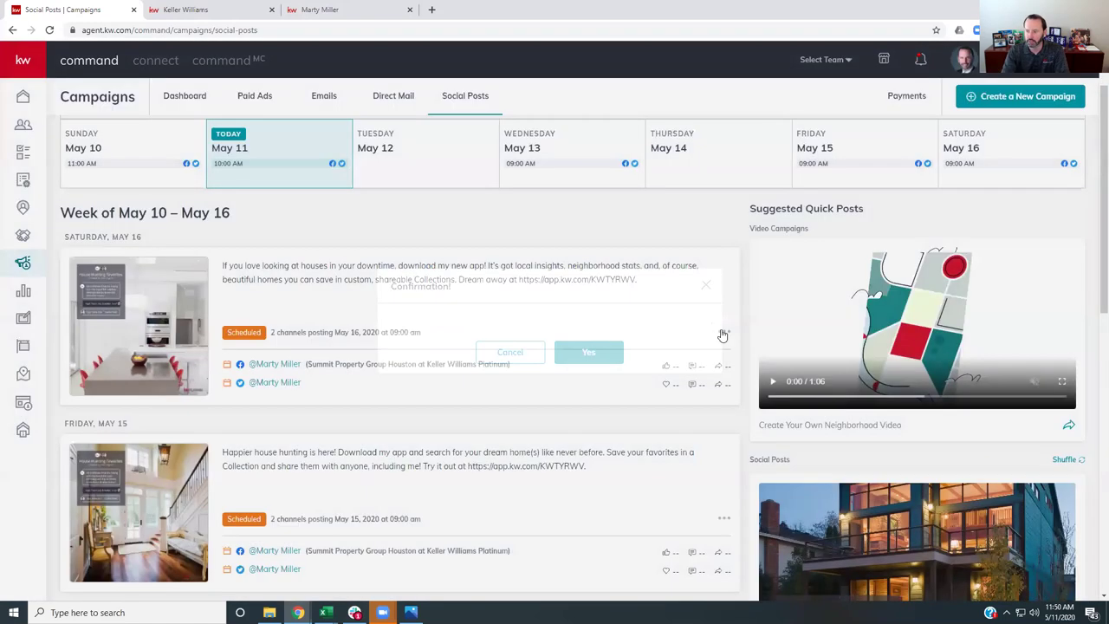
pyautogui.click(723, 331)
pyautogui.click(682, 324)
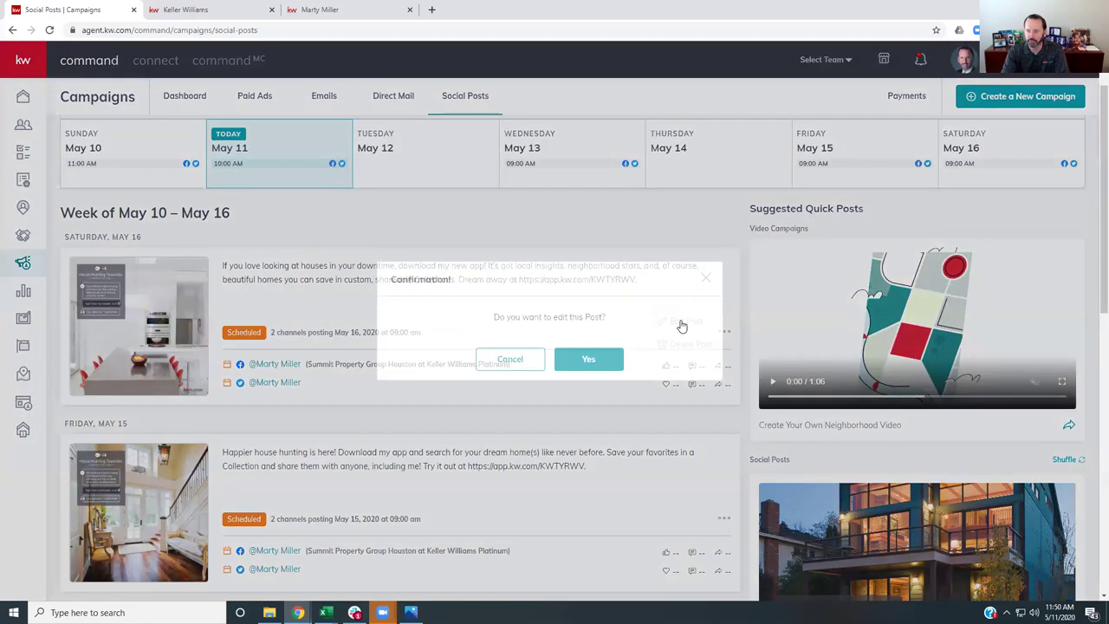
pyautogui.click(705, 281)
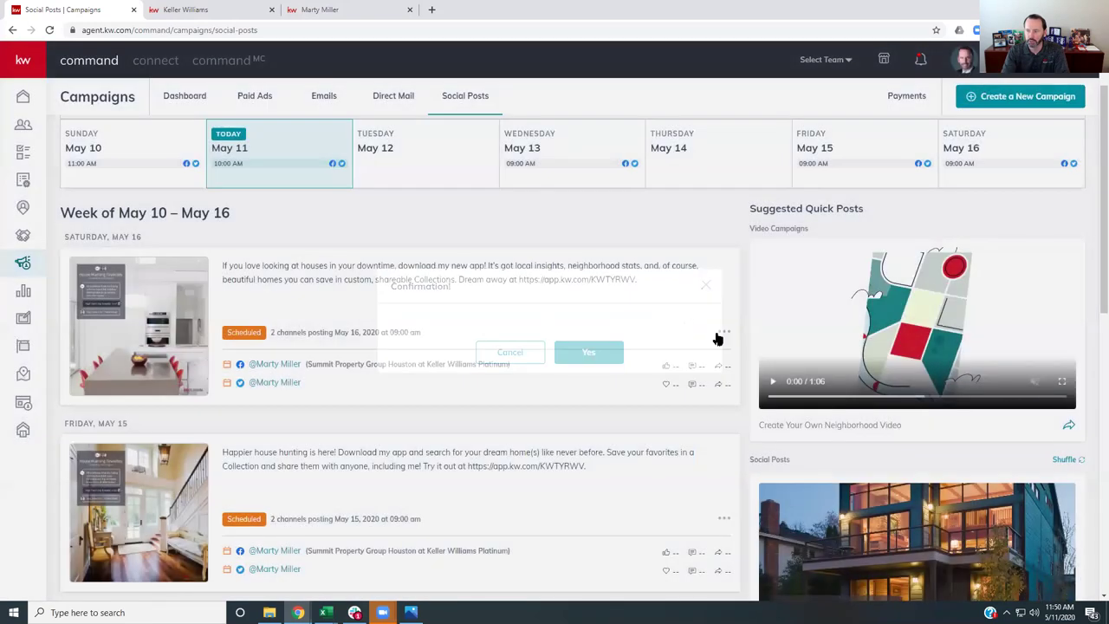
pyautogui.click(723, 332)
pyautogui.click(683, 344)
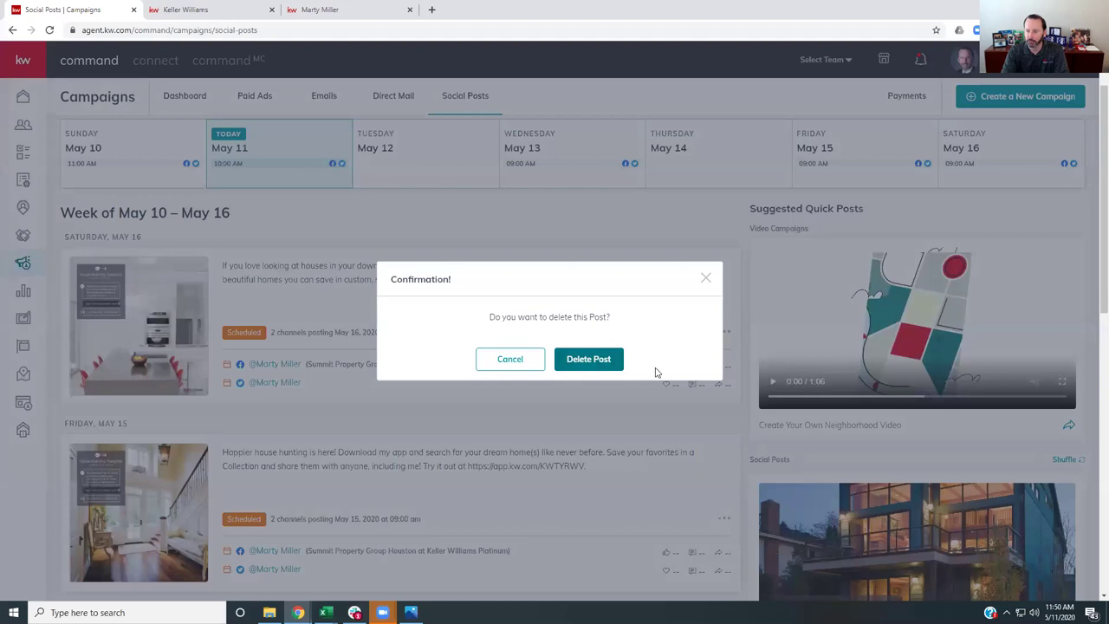
pyautogui.click(596, 359)
pyautogui.scroll(-3, 856, 431)
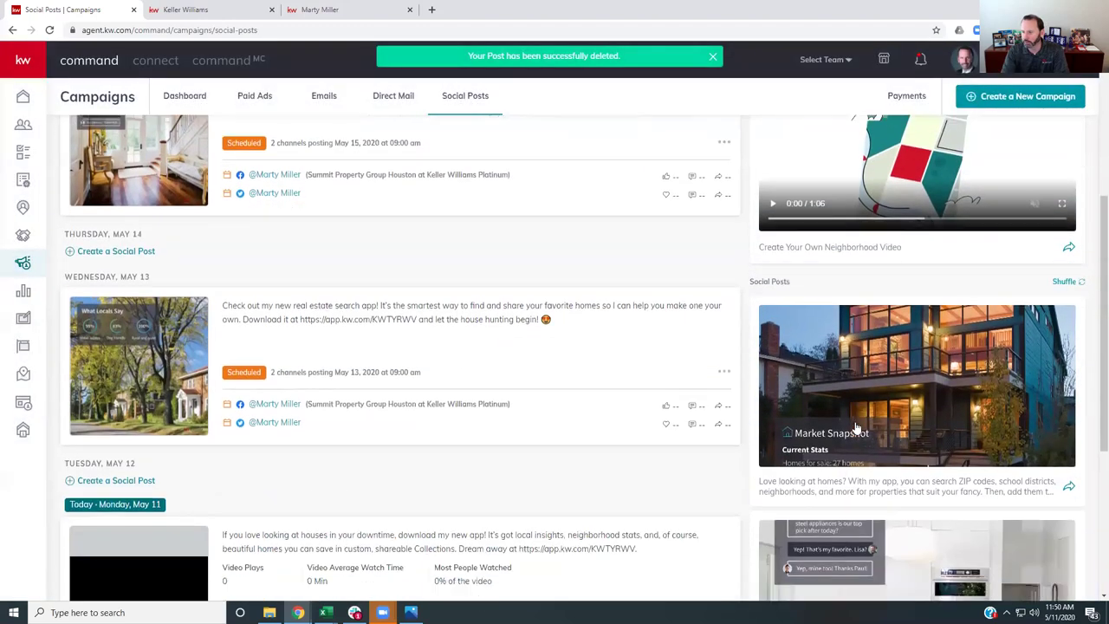
pyautogui.scroll(-2, 856, 431)
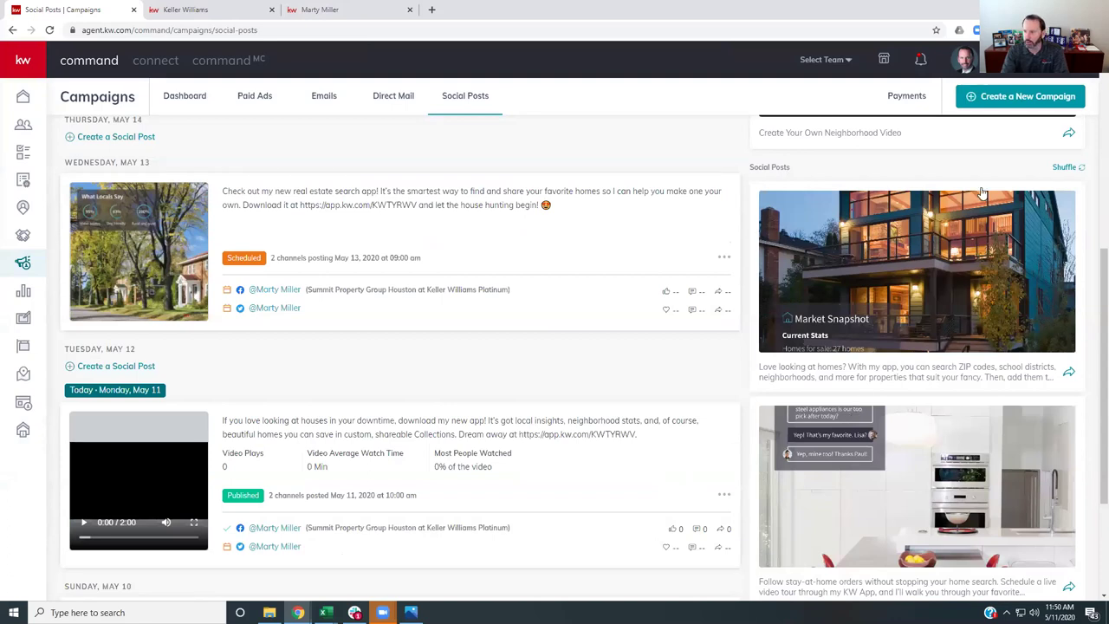
# - Shuffle the Social Posts suggestions three times, then scroll down the list
pyautogui.click(1066, 169)
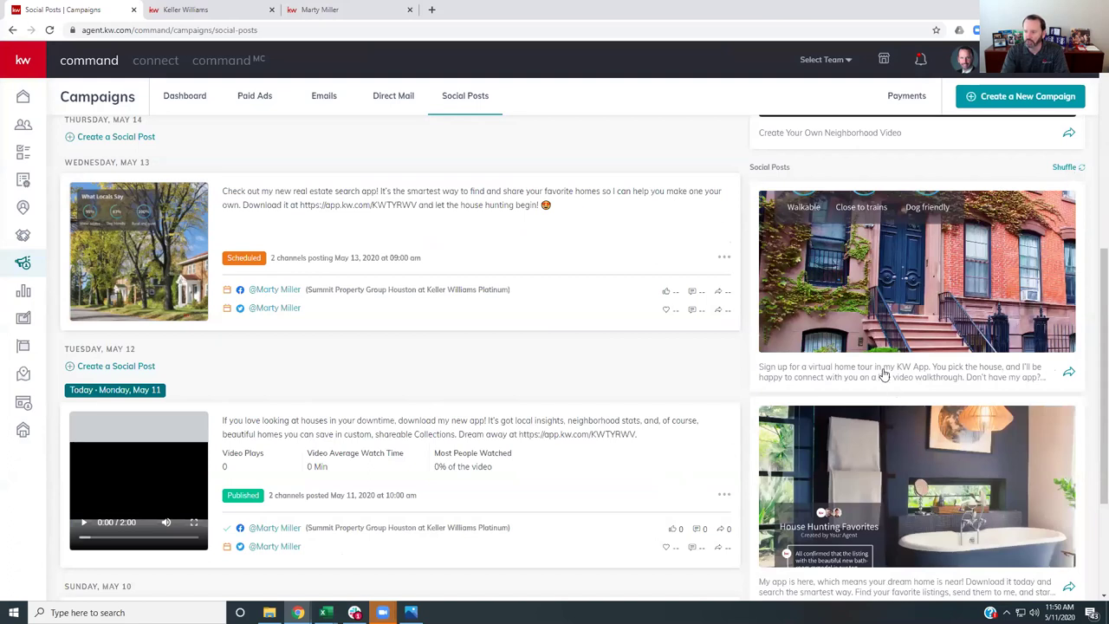
pyautogui.click(1065, 168)
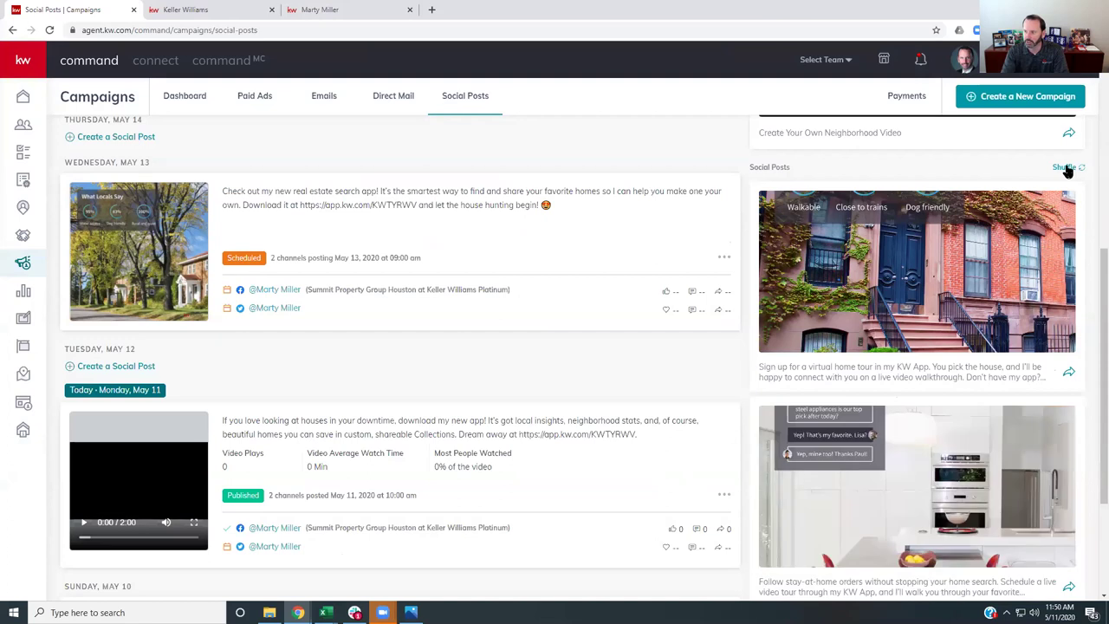
pyautogui.click(1065, 168)
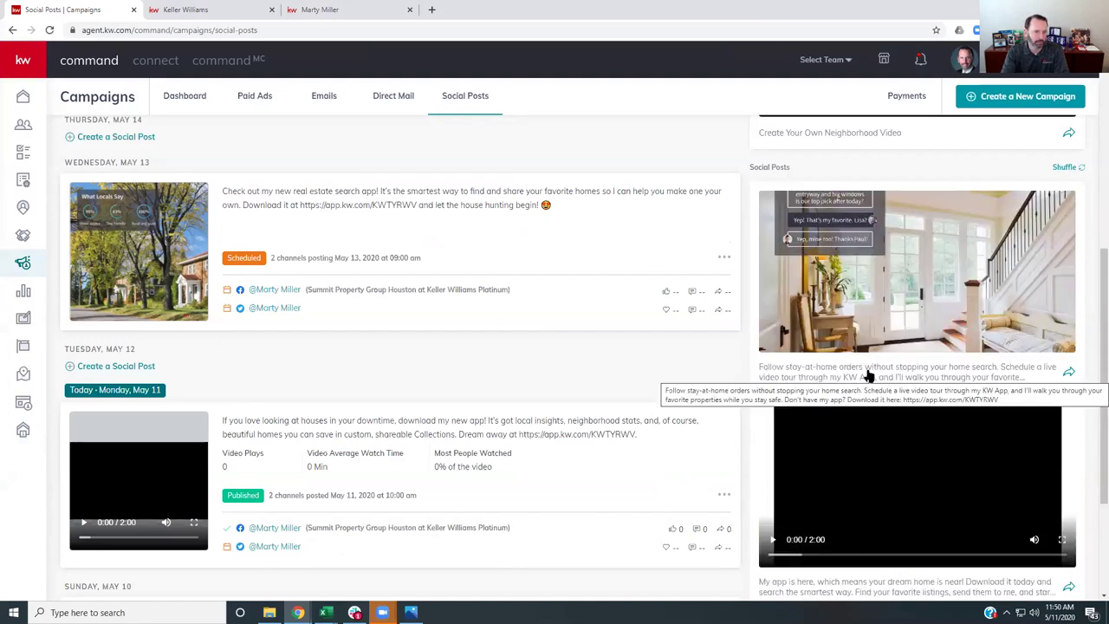
pyautogui.scroll(-2, 960, 333)
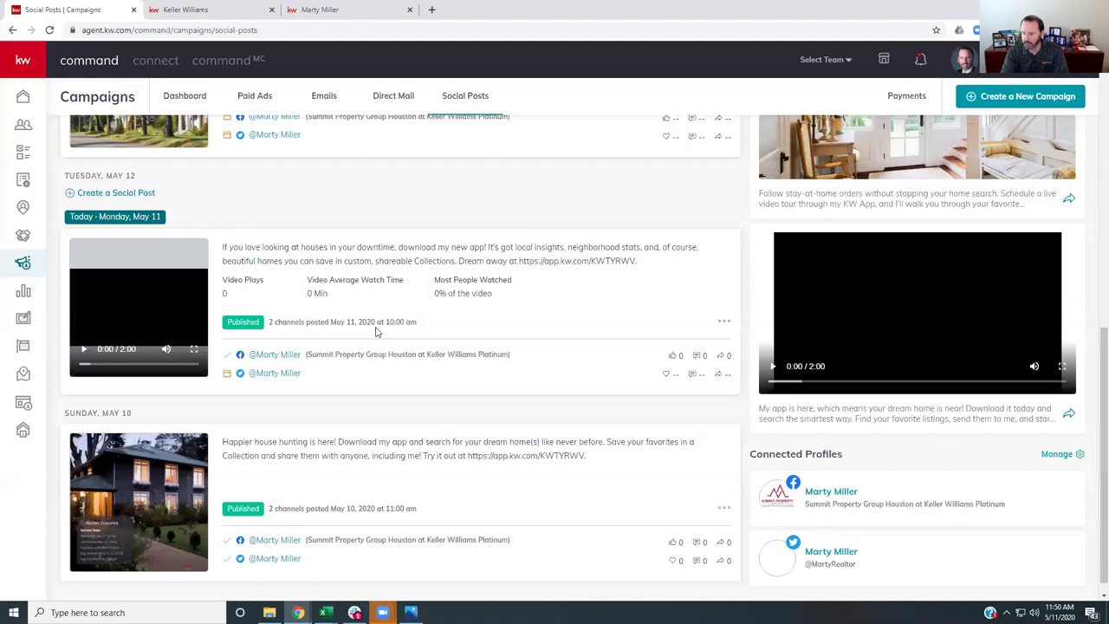
# - Play and pause the suggested app promo video, then scroll back up to the suggestions
pyautogui.click(773, 366)
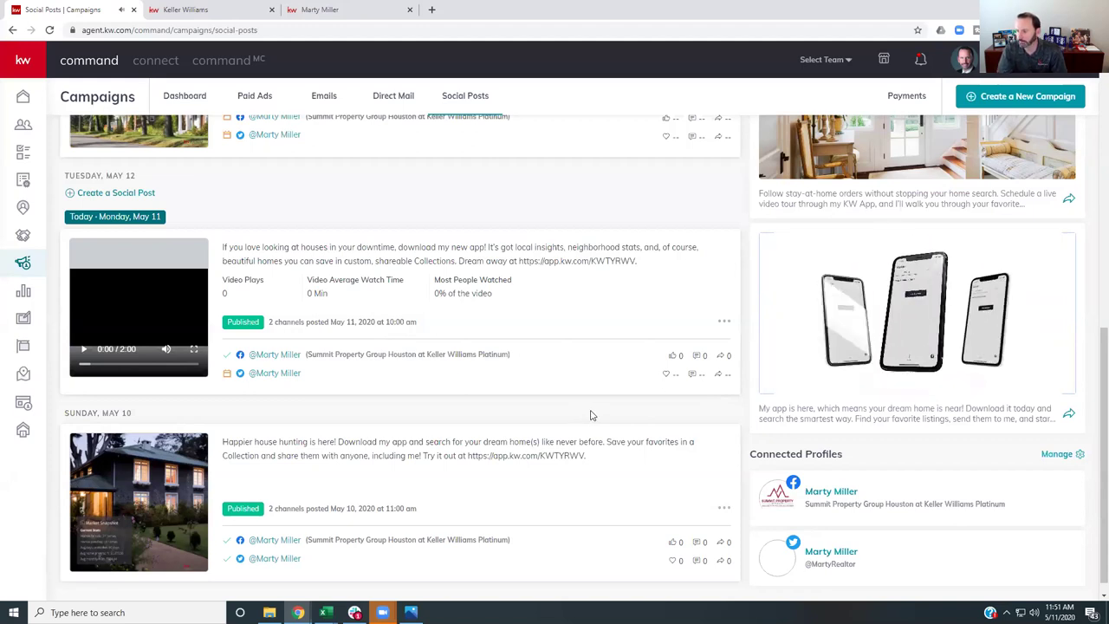
pyautogui.click(773, 368)
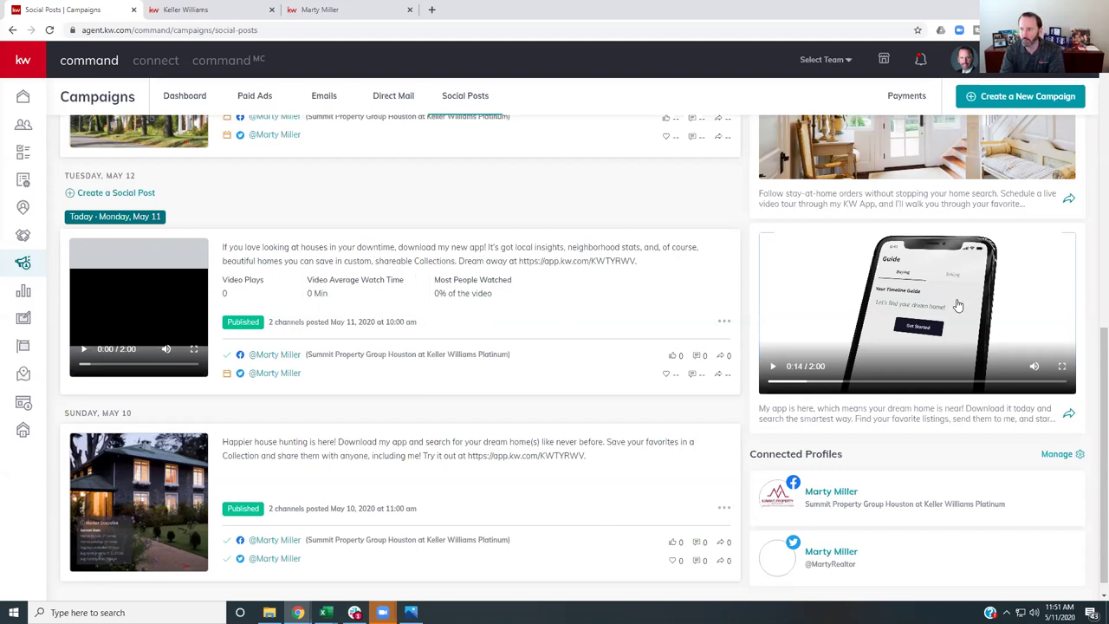
pyautogui.scroll(1, 962, 299)
pyautogui.scroll(1, 969, 295)
# - Reshuffle the suggestions four times until a Download My App virtual-tour post leads the list
pyautogui.click(1062, 168)
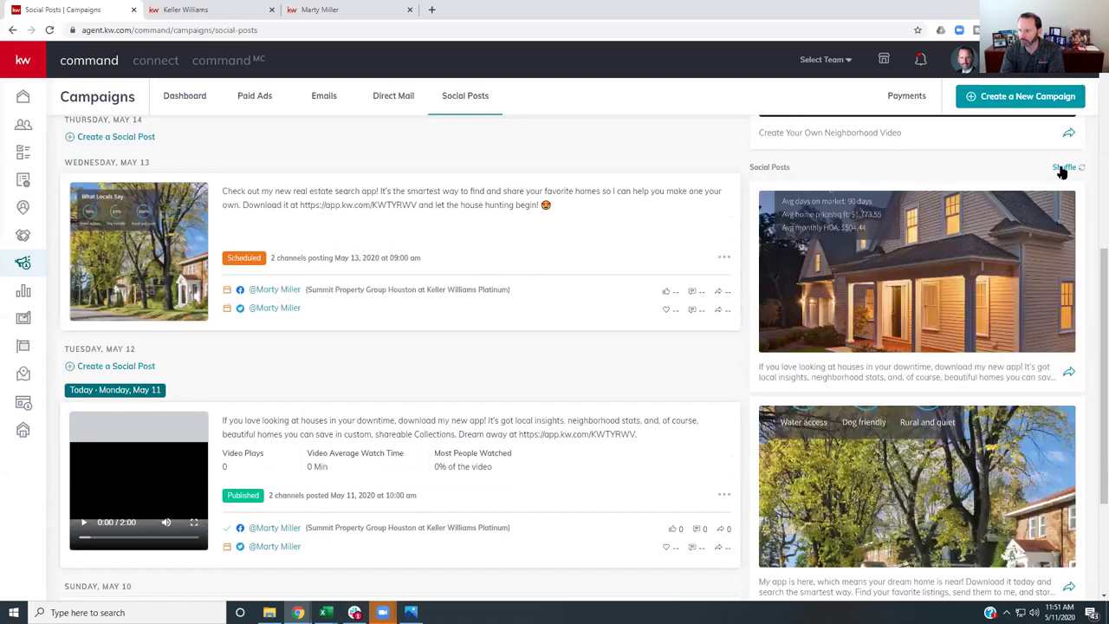
pyautogui.click(1062, 170)
pyautogui.scroll(-2, 1028, 243)
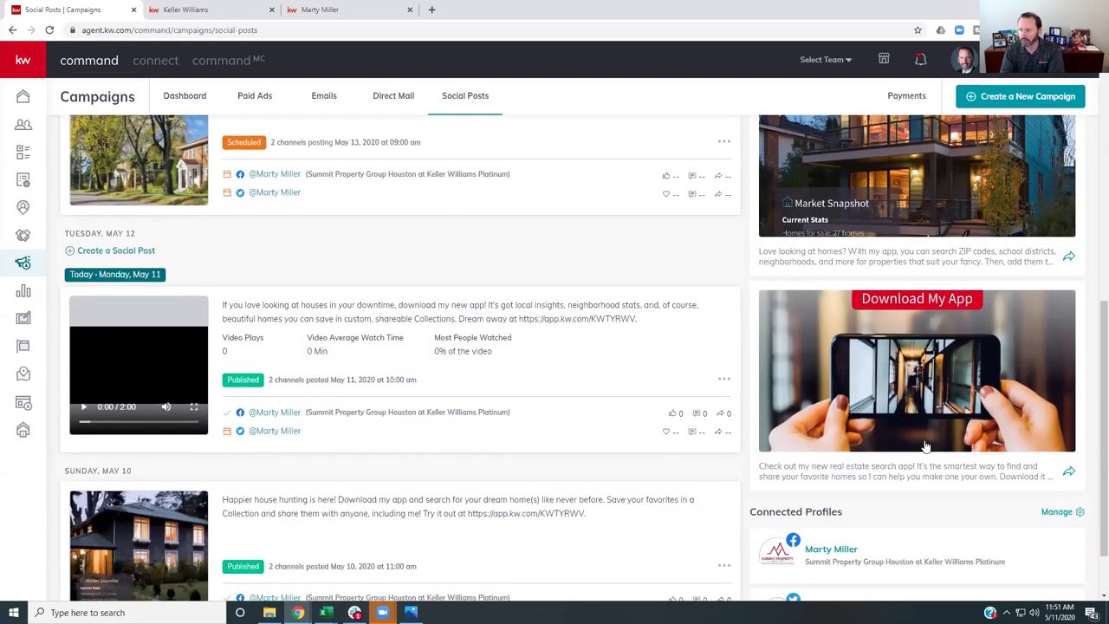
pyautogui.scroll(1, 901, 384)
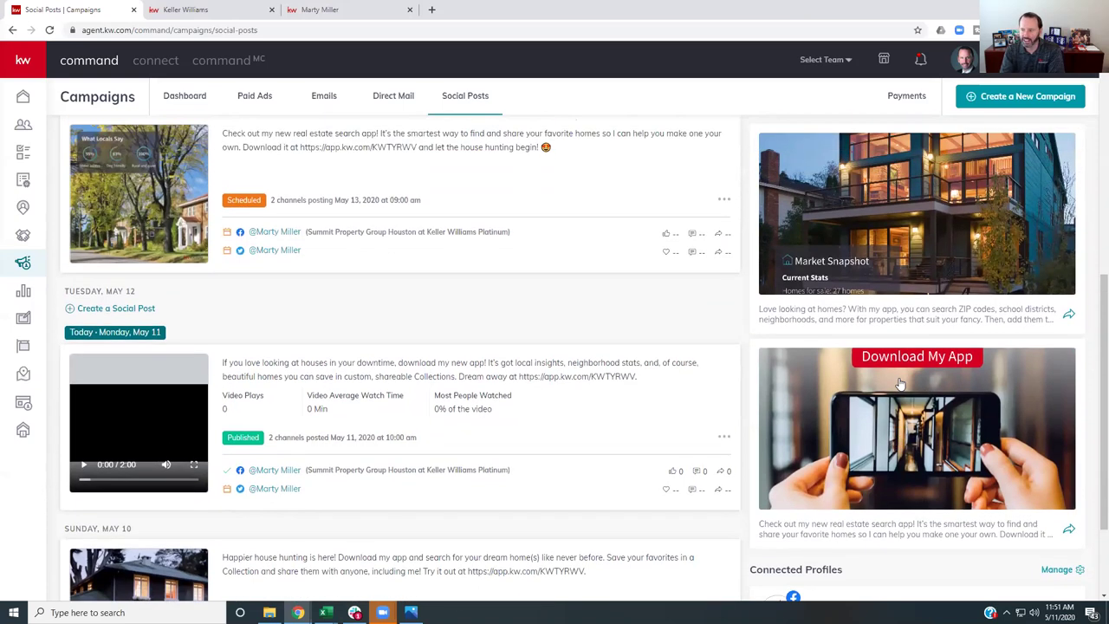
pyautogui.scroll(1, 901, 384)
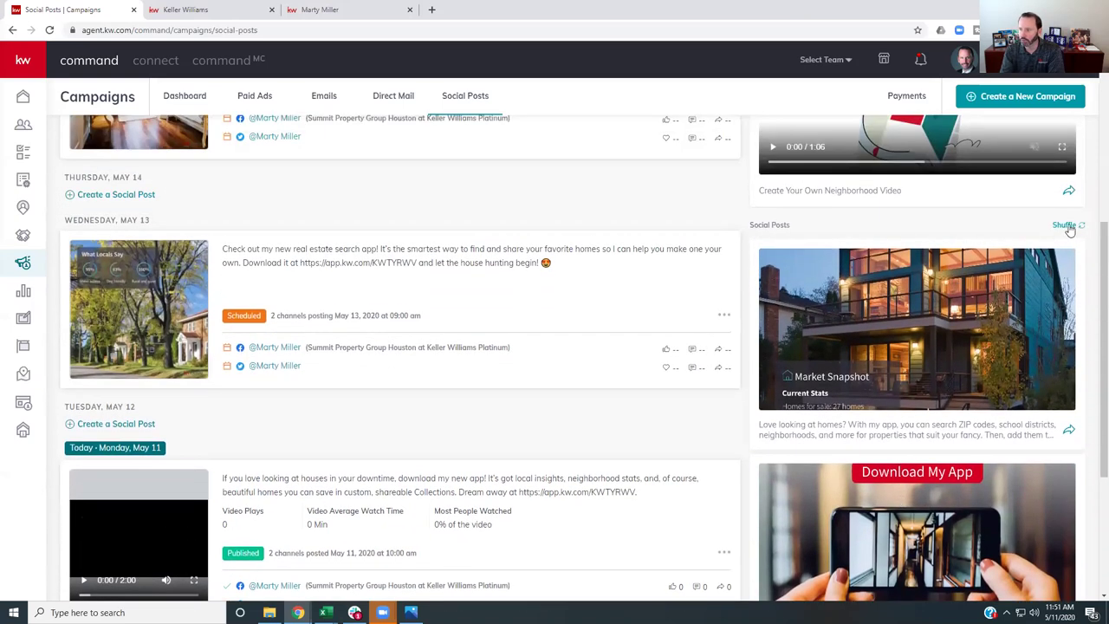
pyautogui.click(1068, 226)
pyautogui.click(1068, 226)
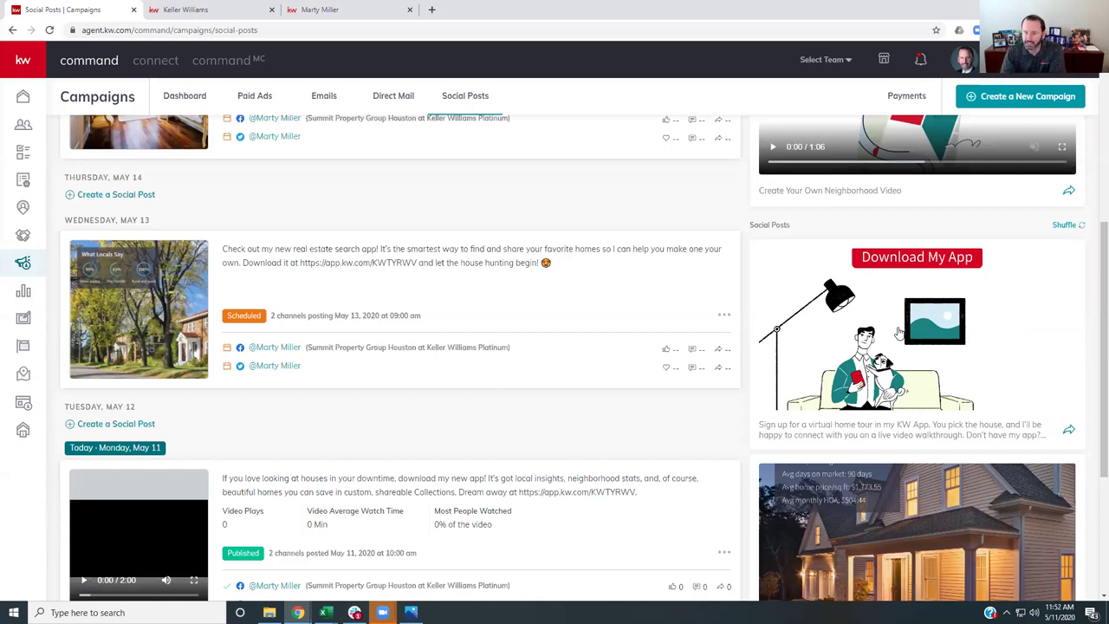
pyautogui.scroll(5, 619, 347)
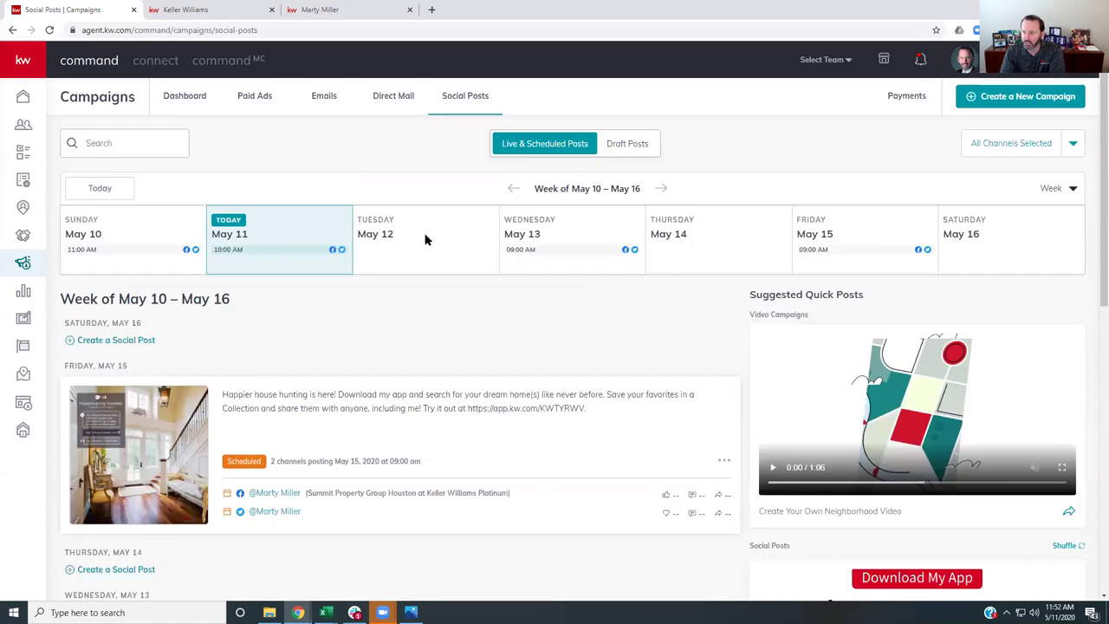
# - Step forward through the weeks to May 31–June 06, then back to May 17–23
pyautogui.click(662, 189)
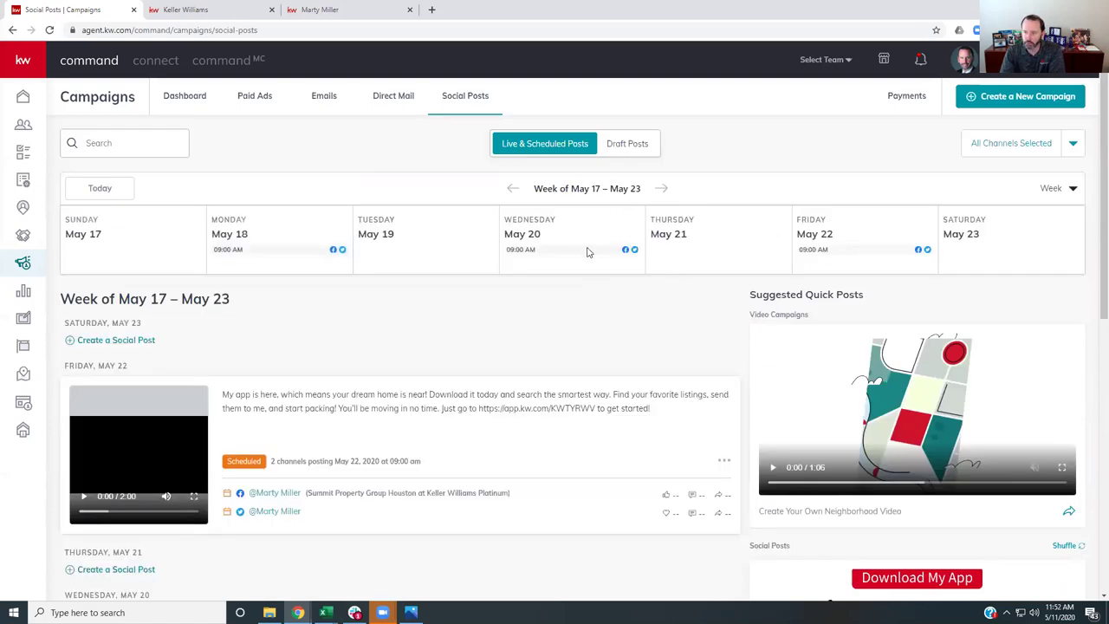
pyautogui.click(662, 189)
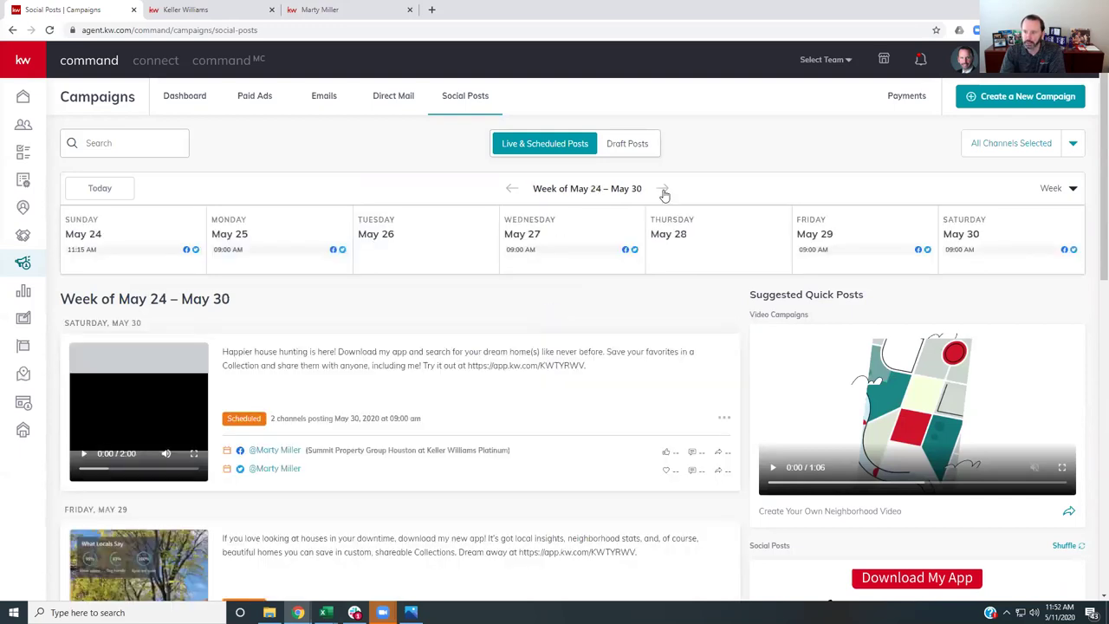
pyautogui.click(662, 189)
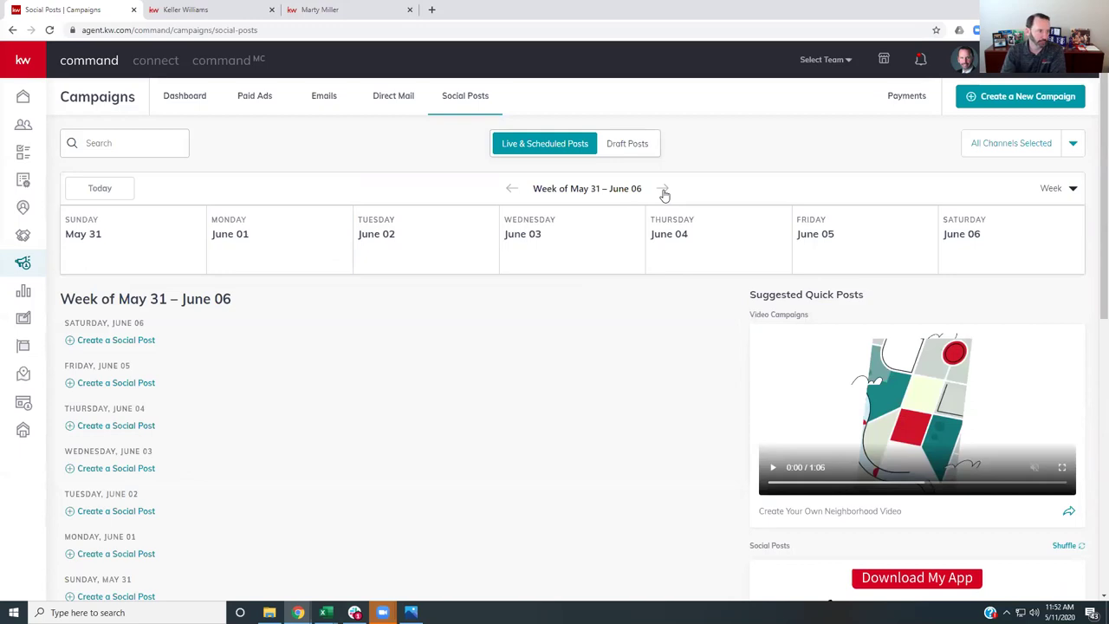
pyautogui.click(512, 189)
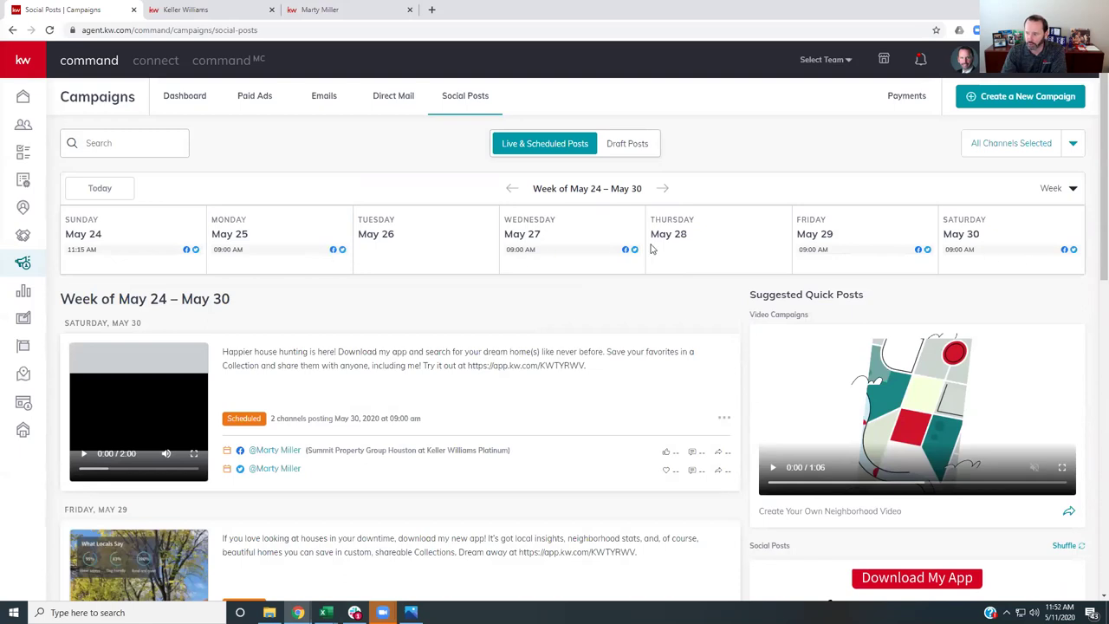
pyautogui.click(513, 191)
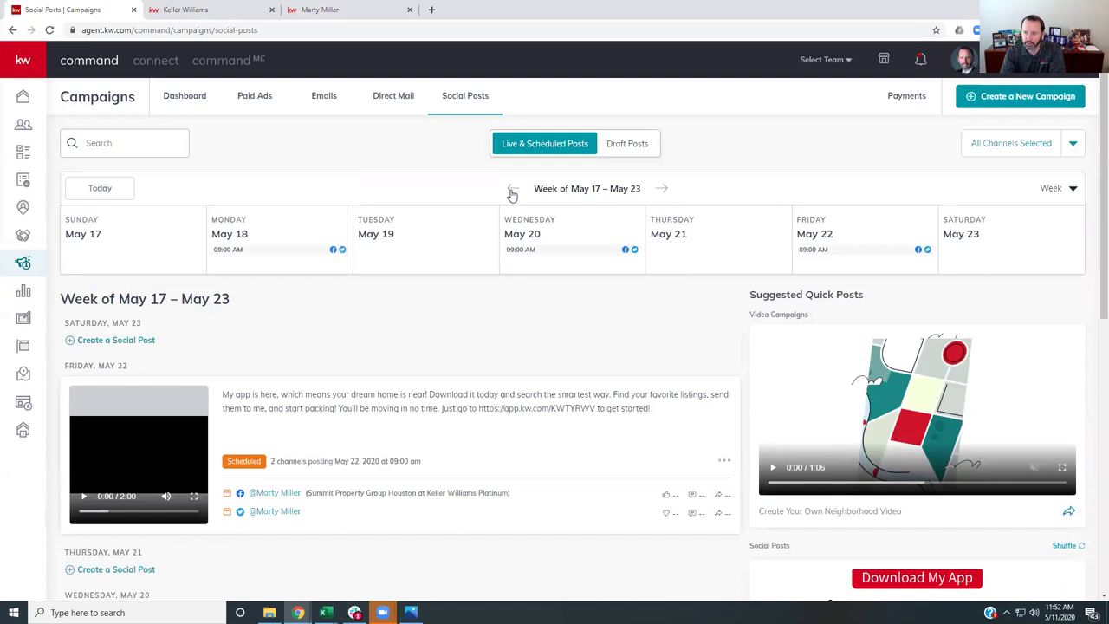
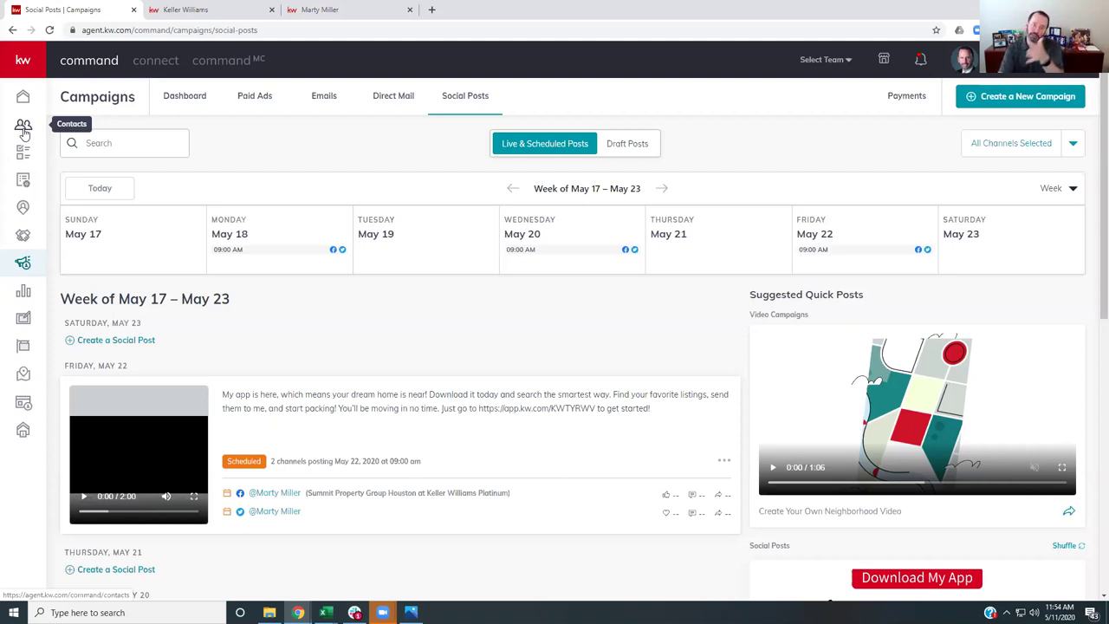
# - Open the Listings Cultivate board in the agent's personal Opportunities pipeline, which shows 2 listings
pyautogui.click(23, 236)
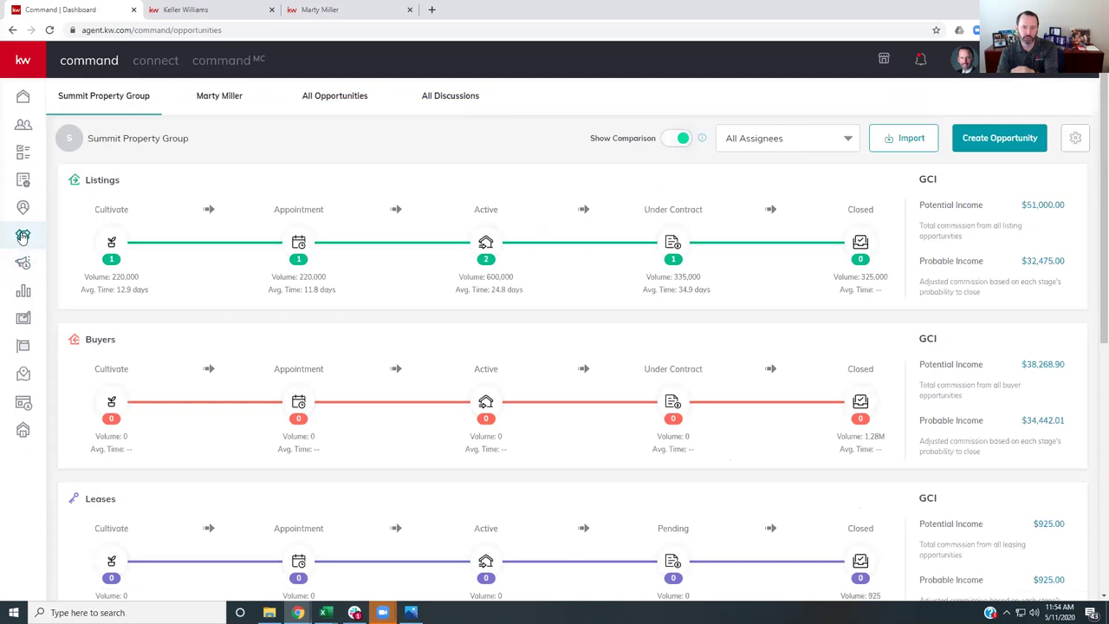
pyautogui.click(221, 97)
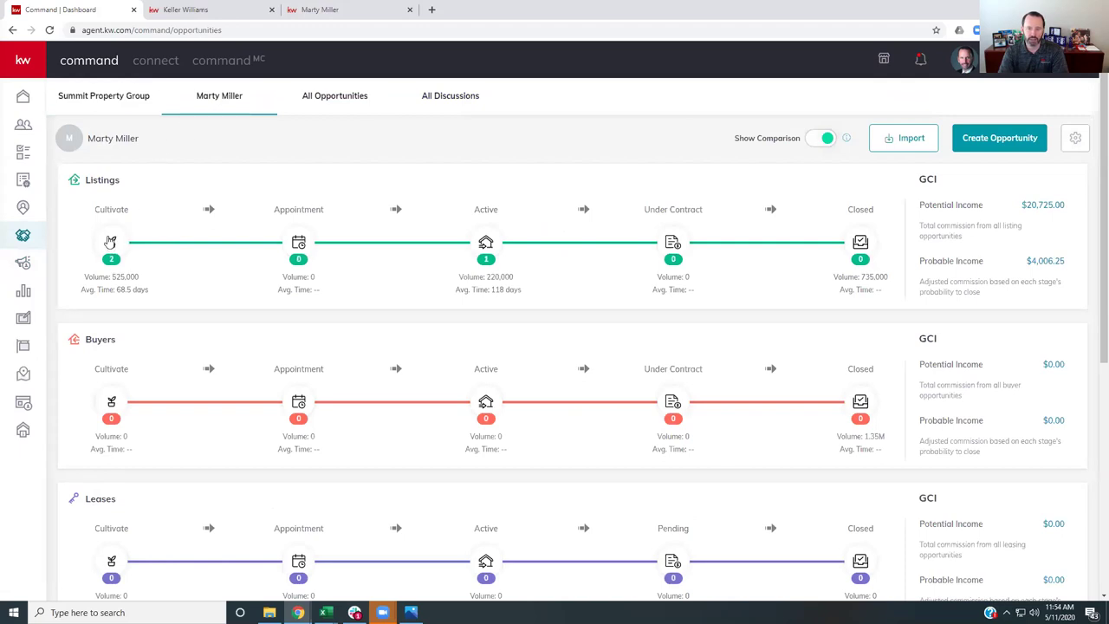
pyautogui.click(110, 240)
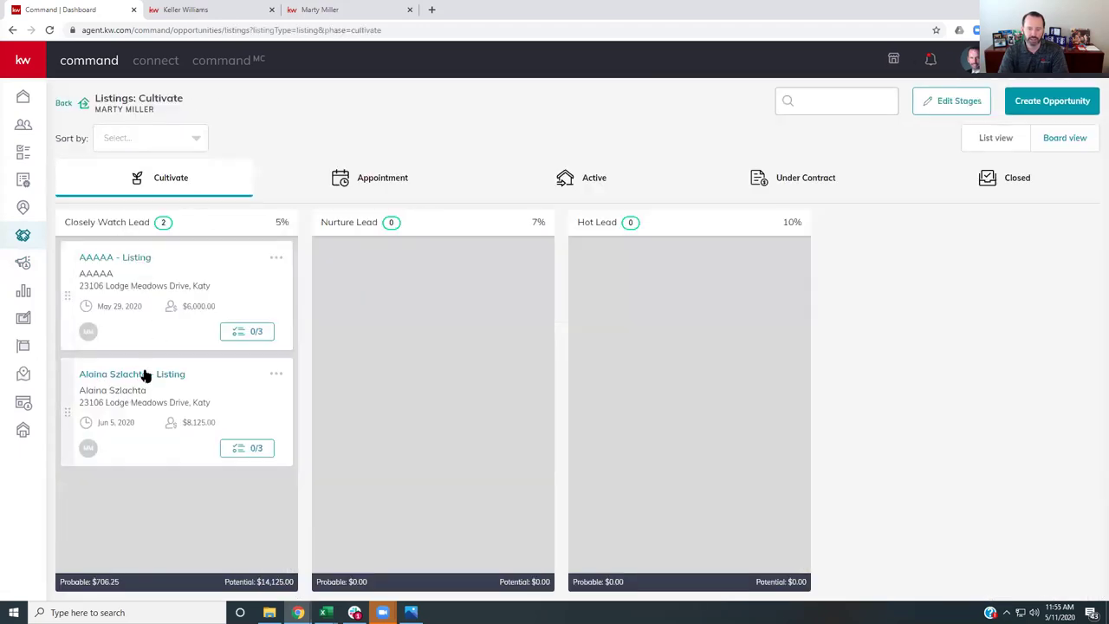
# - Open the Lodge Meadows Drive listing's Seller Profile and highlight its consumer platform registration status
pyautogui.click(118, 382)
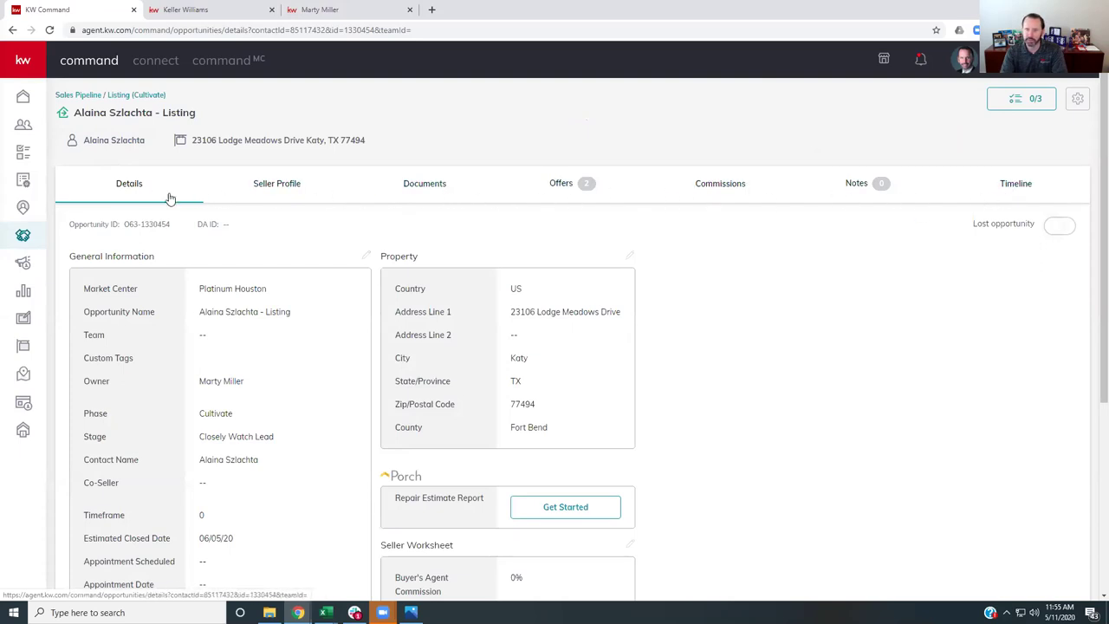
pyautogui.click(282, 191)
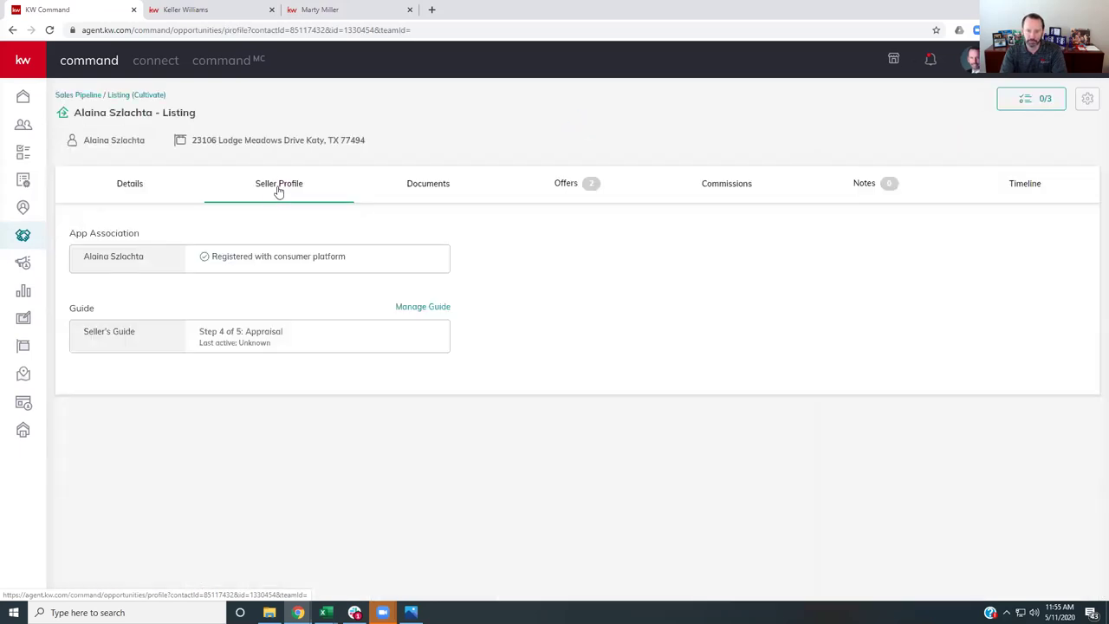
pyautogui.moveTo(199, 258); pyautogui.dragTo(365, 269)
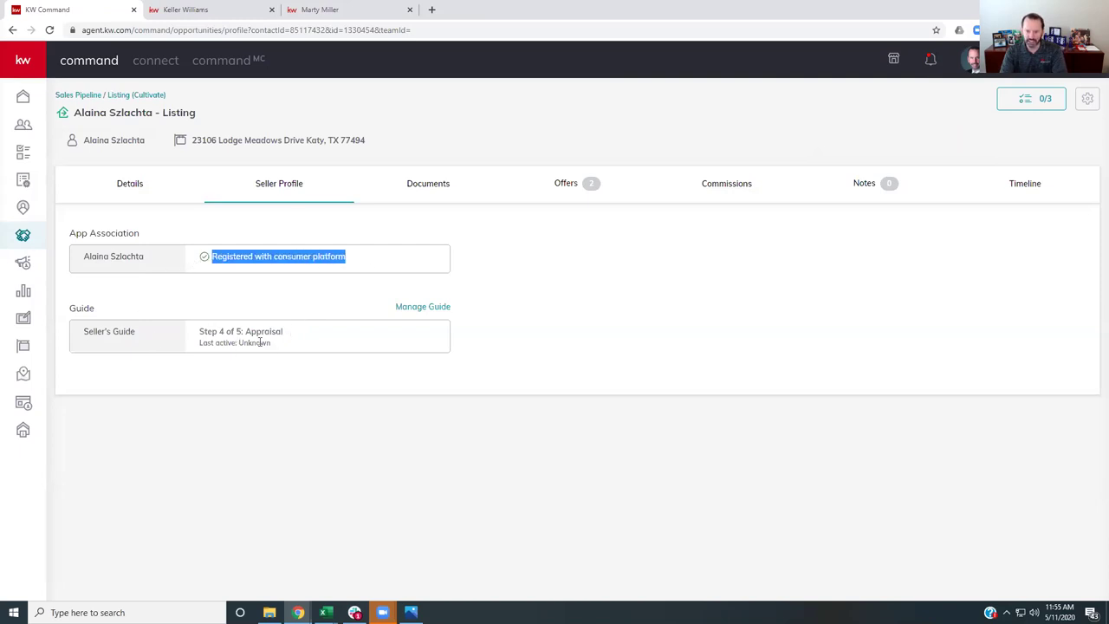
# - In Manage Guide Steps, tick Appraisal as Completed and save, confirming the changes
pyautogui.click(422, 308)
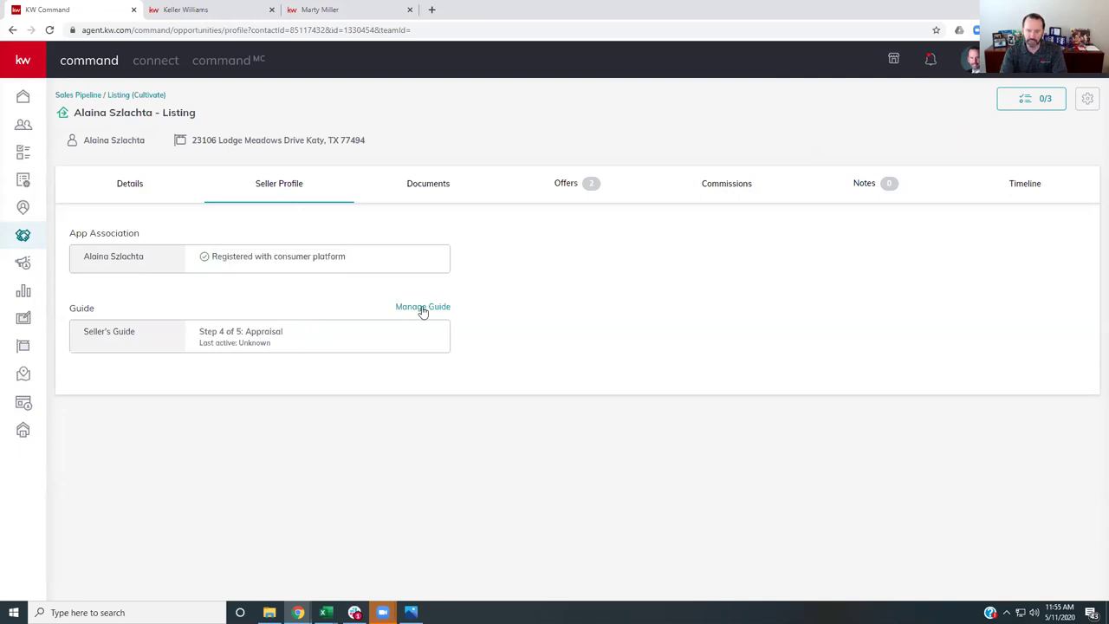
pyautogui.scroll(-3, 514, 349)
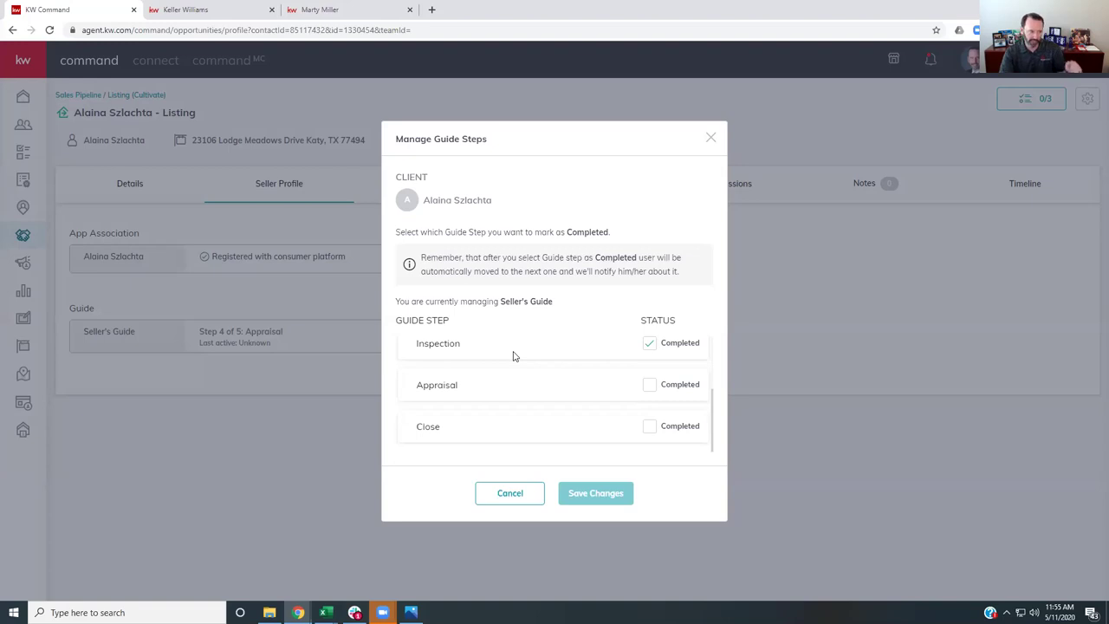
pyautogui.click(648, 387)
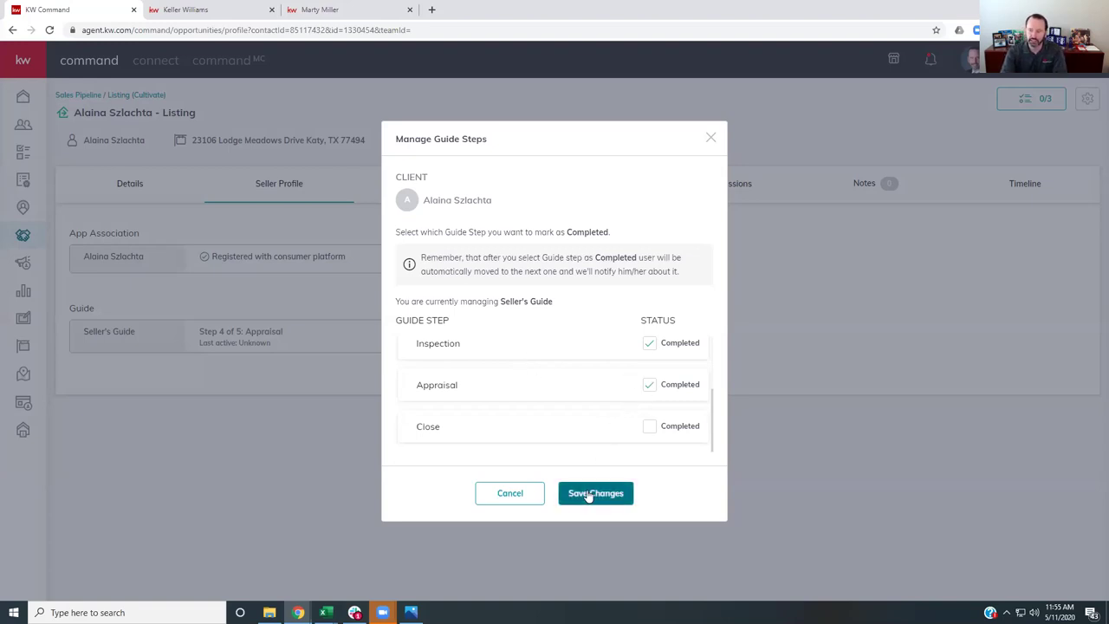
pyautogui.click(593, 493)
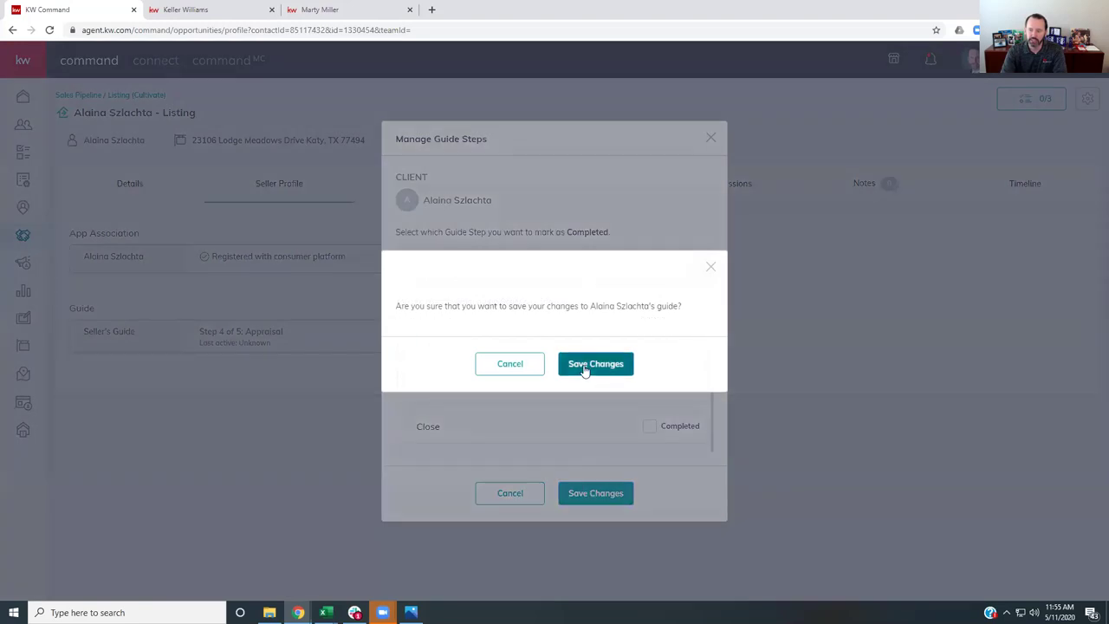
pyautogui.click(584, 371)
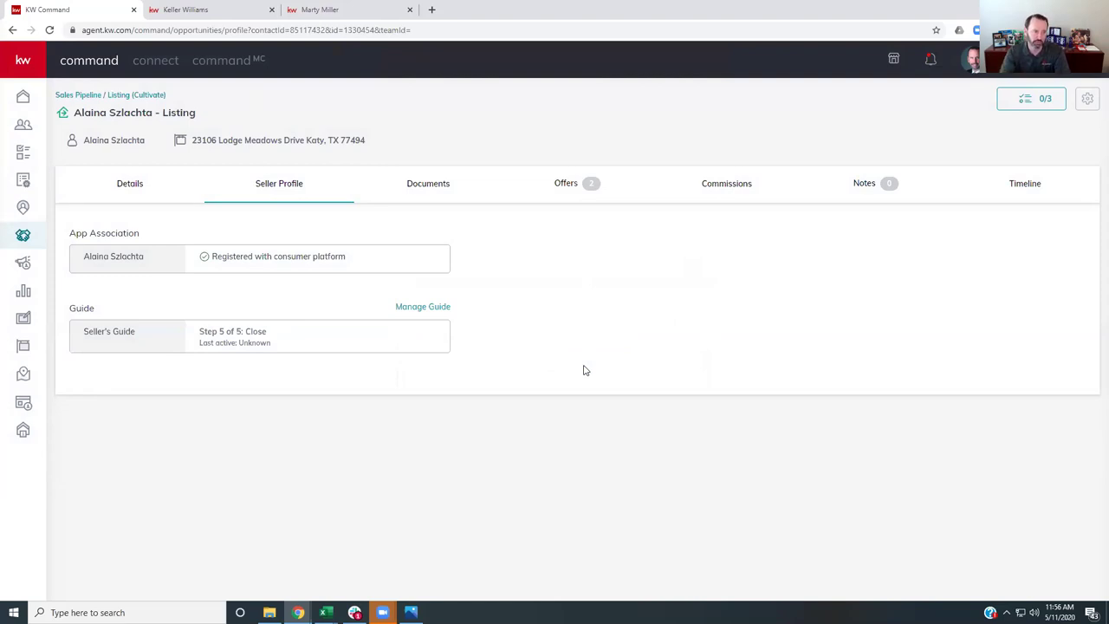
# - From Contacts, open the contact behind the 'video tour requested' notification in the bell menu
pyautogui.click(23, 128)
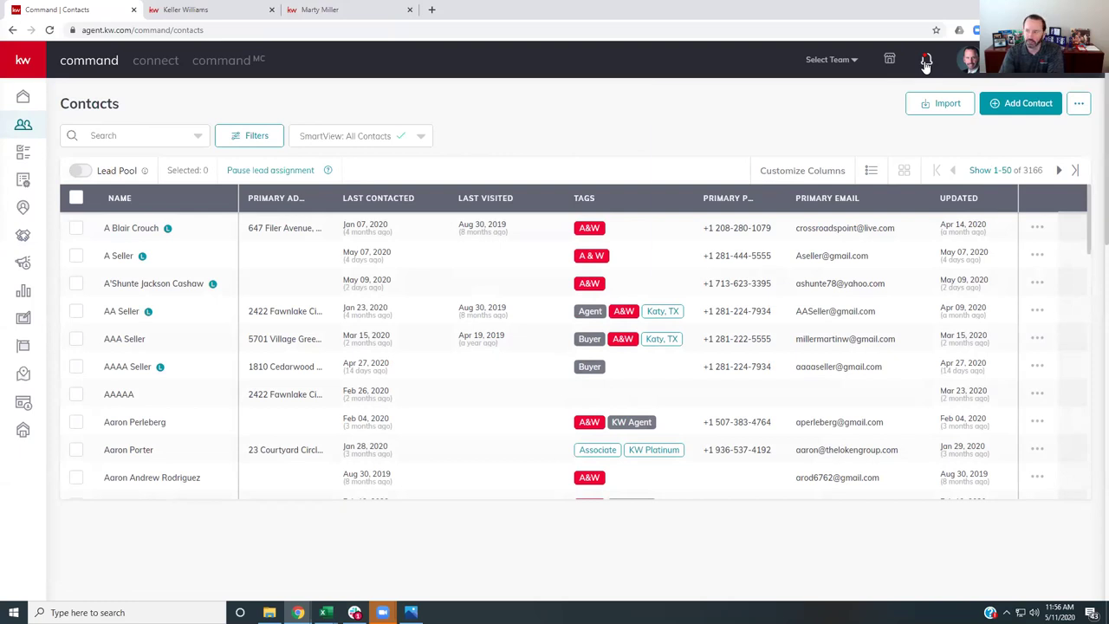
pyautogui.click(925, 62)
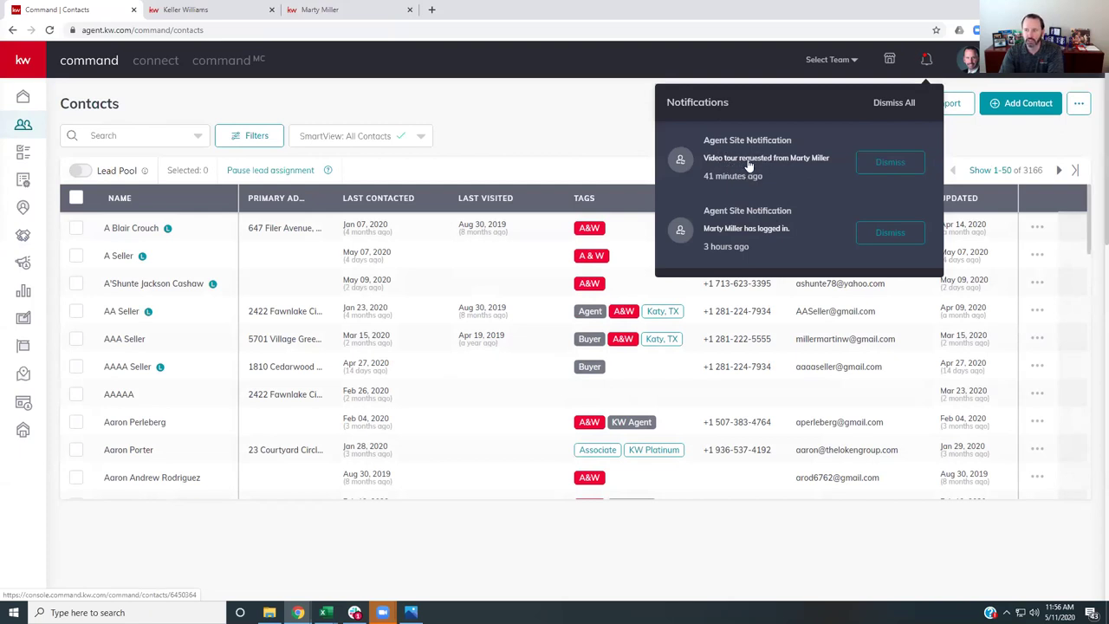
pyautogui.click(748, 163)
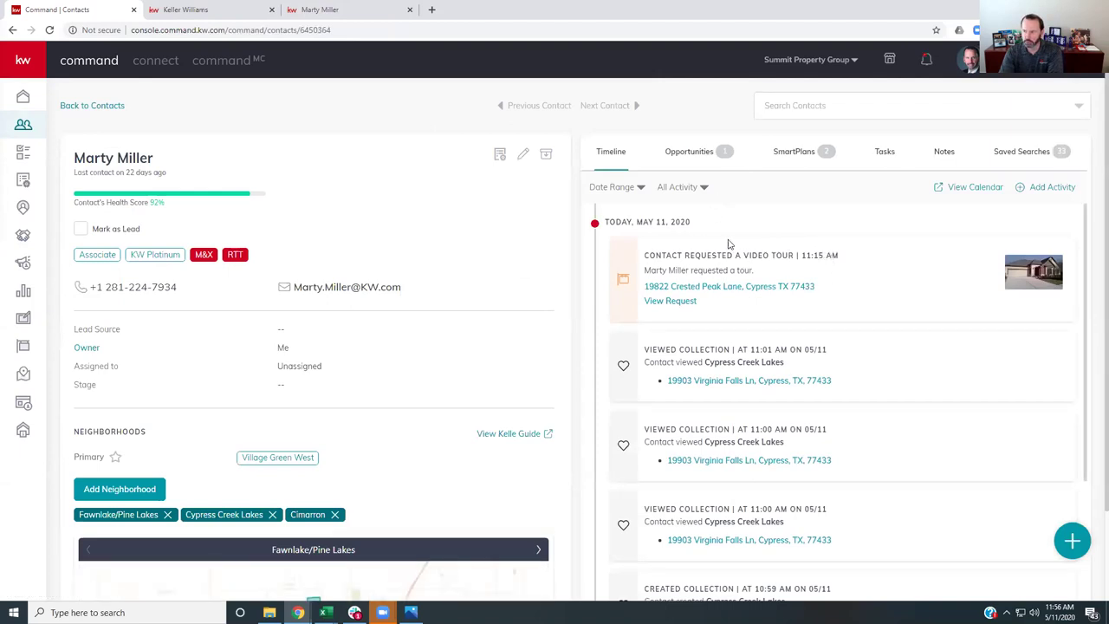
pyautogui.click(726, 292)
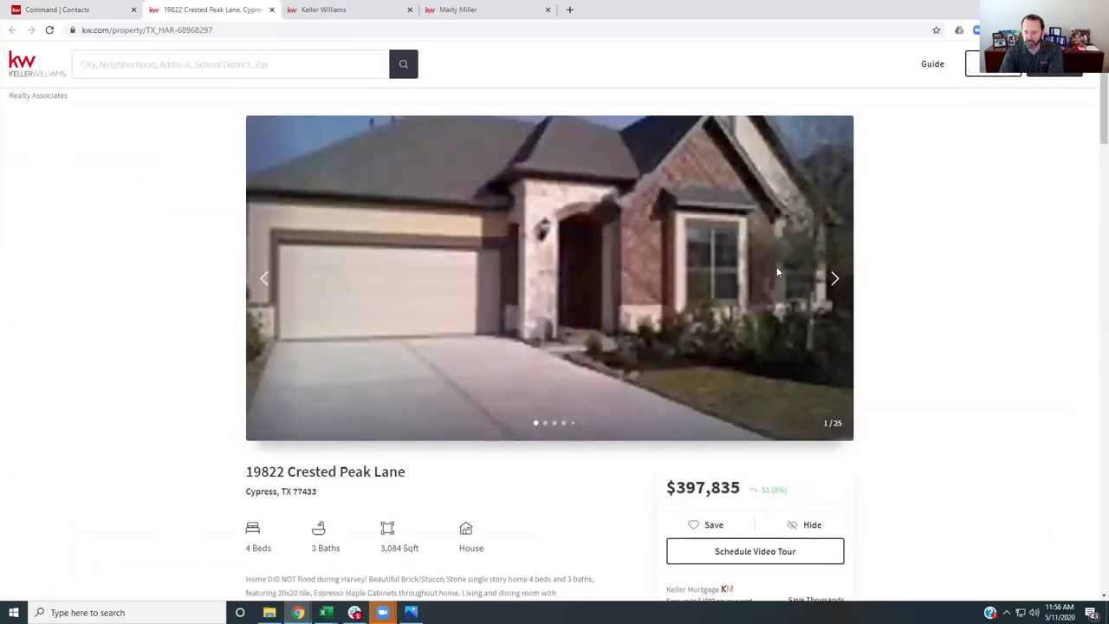
pyautogui.click(65, 6)
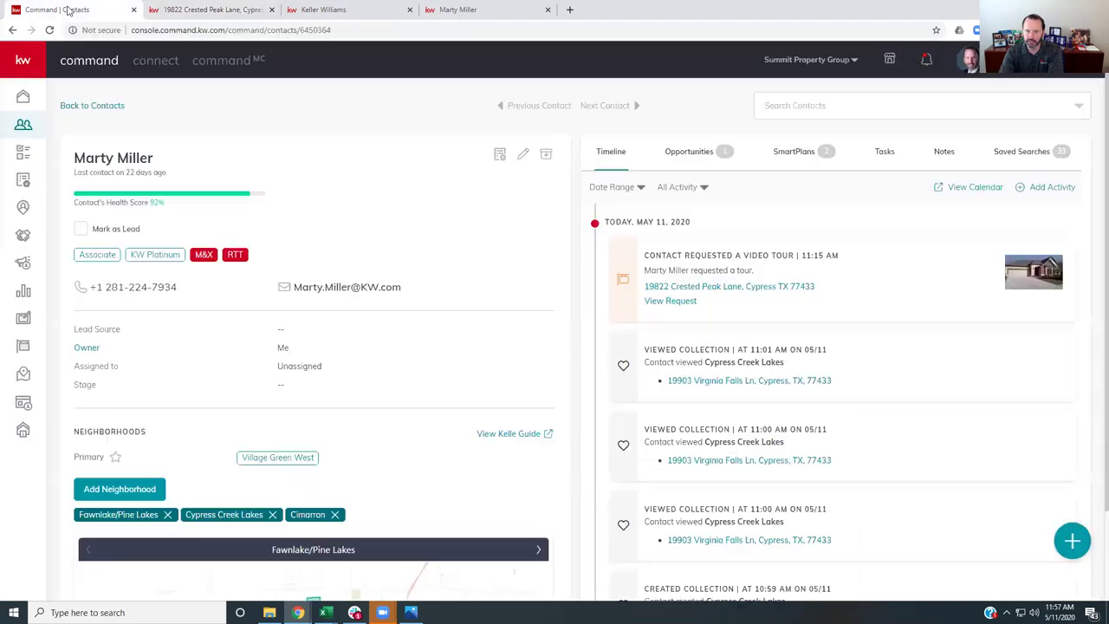
pyautogui.click(669, 302)
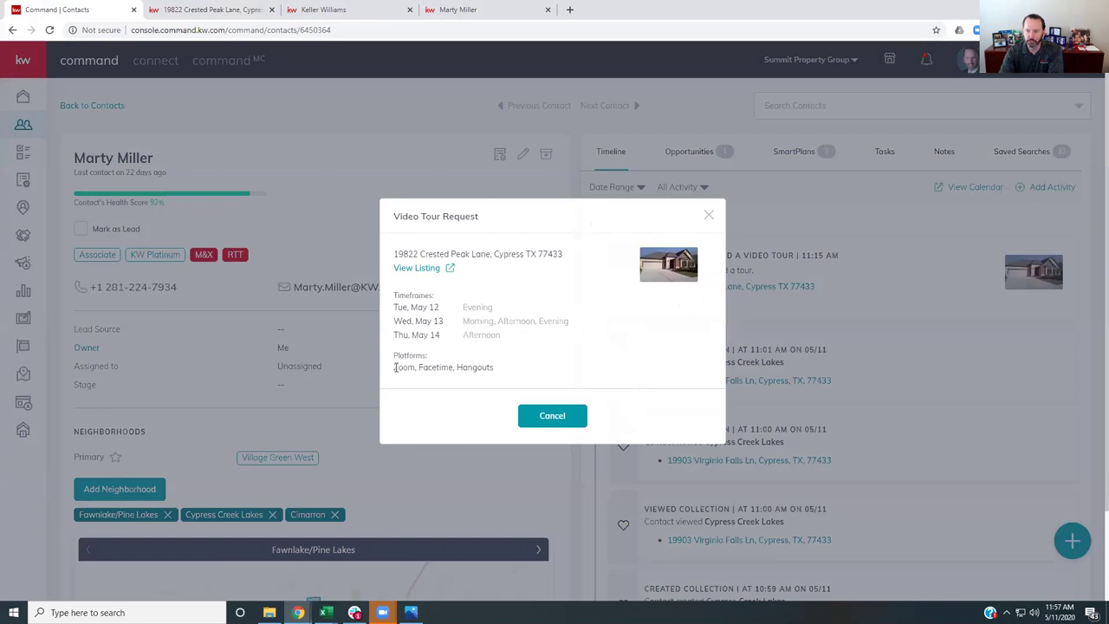
pyautogui.moveTo(440, 217); pyautogui.dragTo(396, 221)
pyautogui.moveTo(393, 371); pyautogui.dragTo(495, 372)
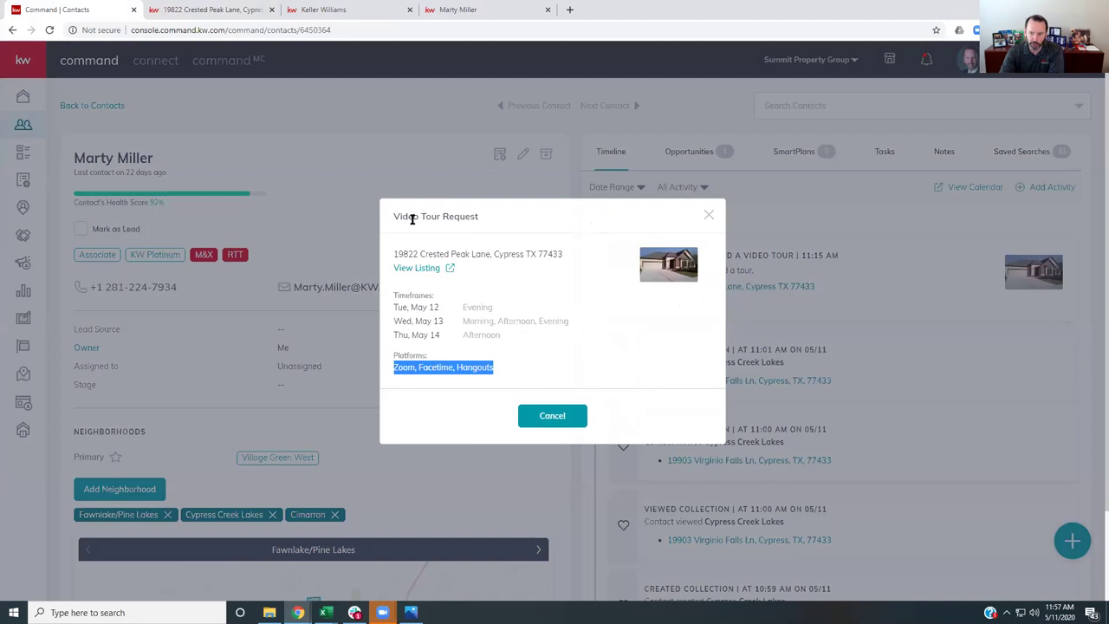
pyautogui.moveTo(396, 217); pyautogui.dragTo(477, 216)
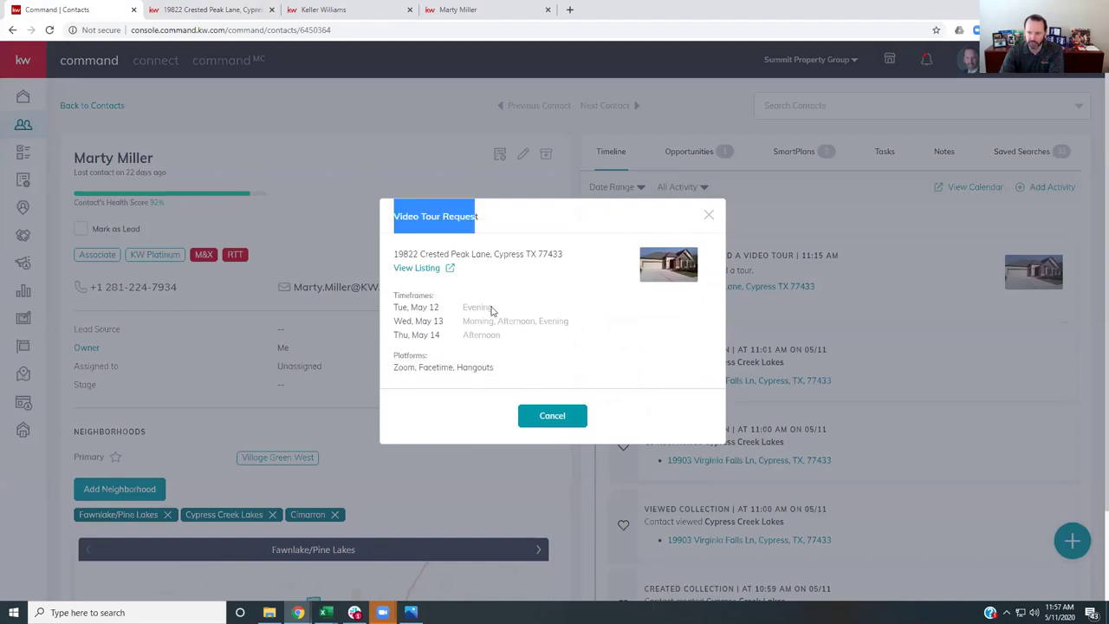
pyautogui.moveTo(498, 371); pyautogui.dragTo(384, 379)
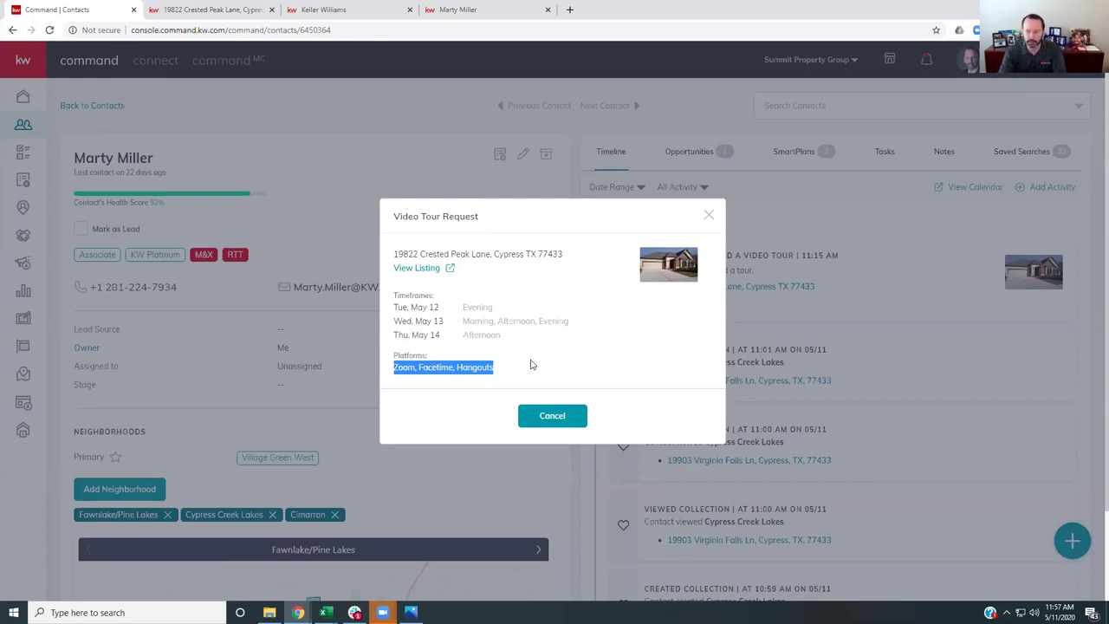
pyautogui.click(709, 217)
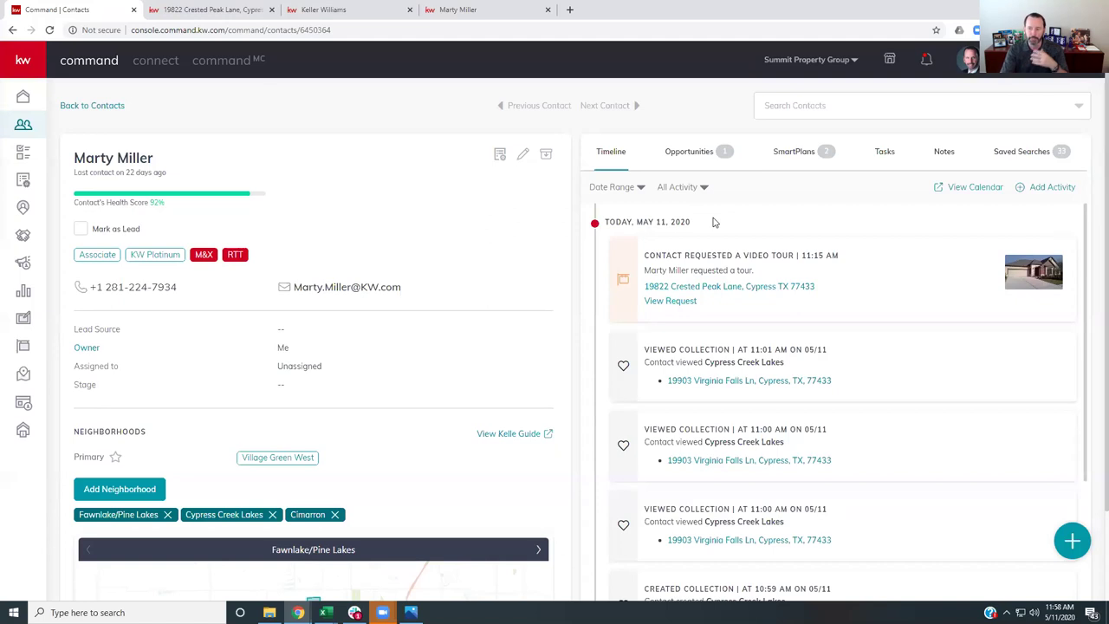
# - Scroll the timeline to the Cypress Creek Lakes collection views and saved search, highlighting the collection names
pyautogui.scroll(-3, 714, 234)
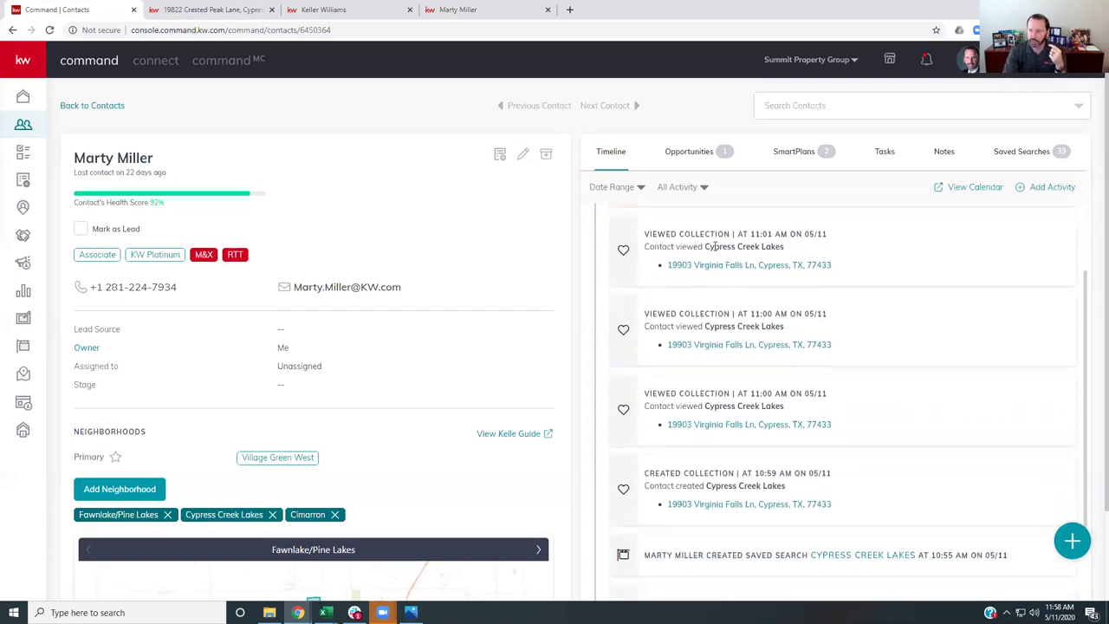
pyautogui.moveTo(706, 246); pyautogui.dragTo(788, 252)
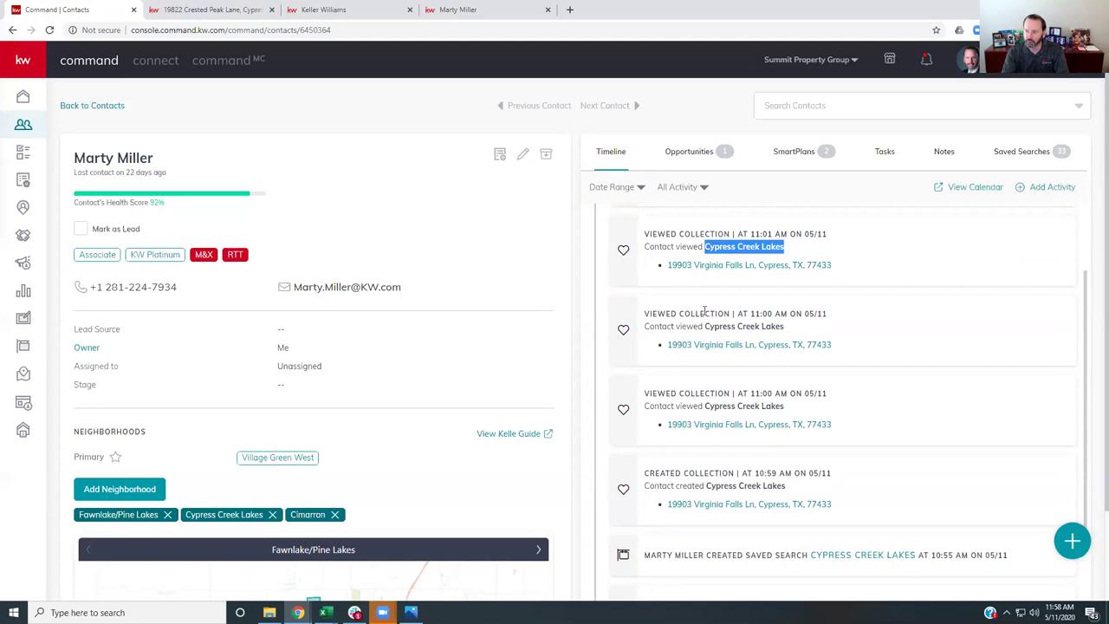
pyautogui.moveTo(702, 327); pyautogui.dragTo(845, 336)
pyautogui.moveTo(708, 407); pyautogui.dragTo(815, 407)
pyautogui.scroll(-2, 806, 408)
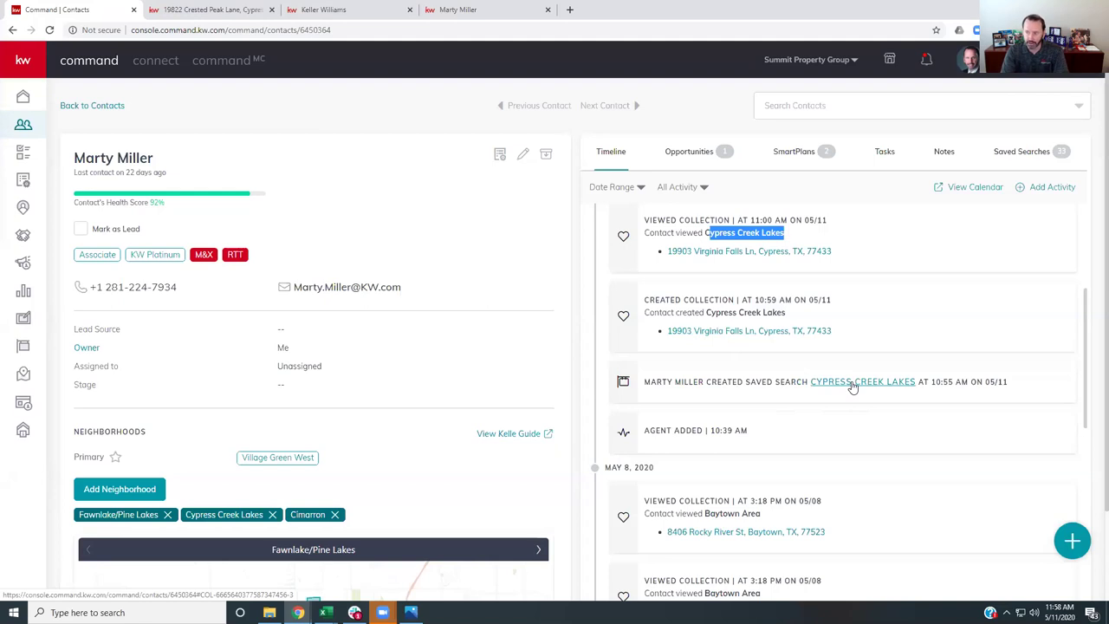
pyautogui.click(854, 382)
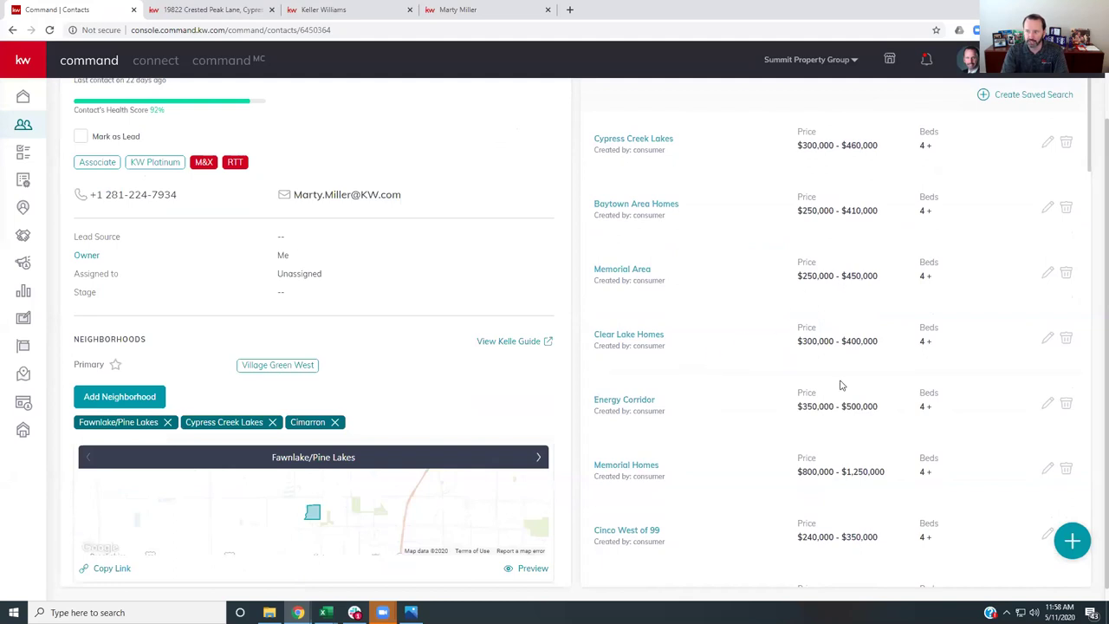
pyautogui.scroll(-4, 761, 515)
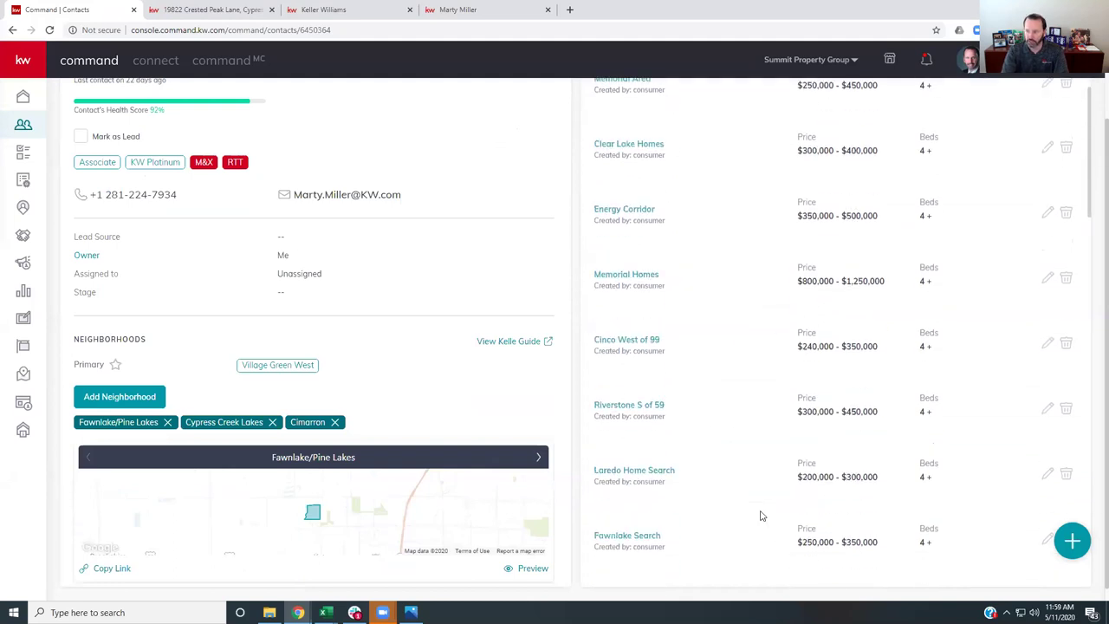
pyautogui.scroll(-3, 760, 512)
pyautogui.scroll(7, 756, 502)
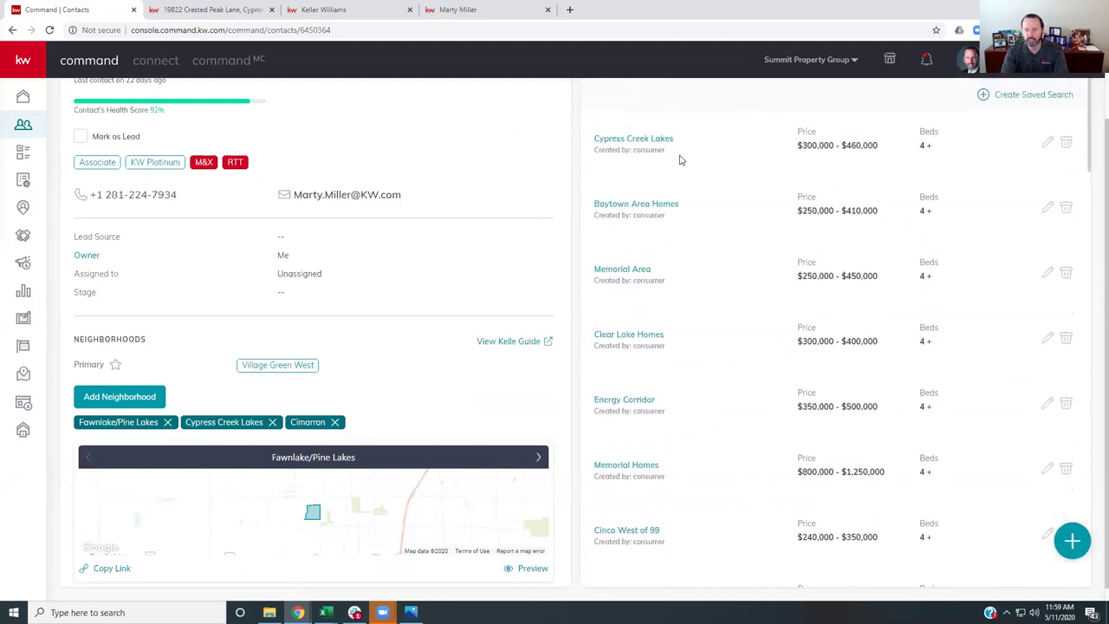
pyautogui.moveTo(596, 144); pyautogui.dragTo(681, 146)
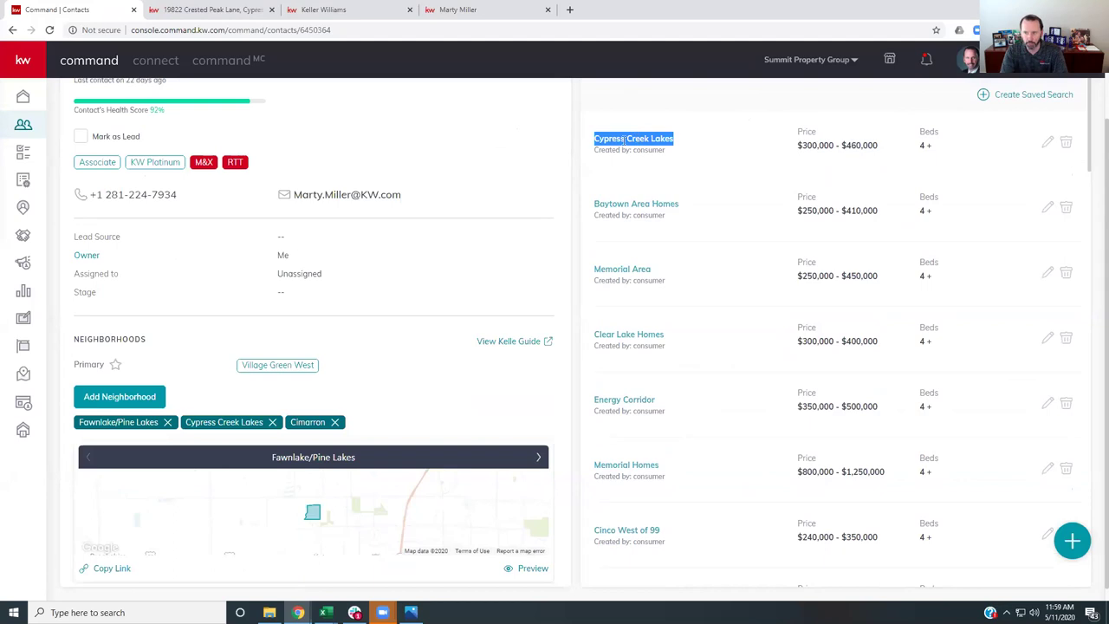
pyautogui.moveTo(793, 139); pyautogui.dragTo(936, 151)
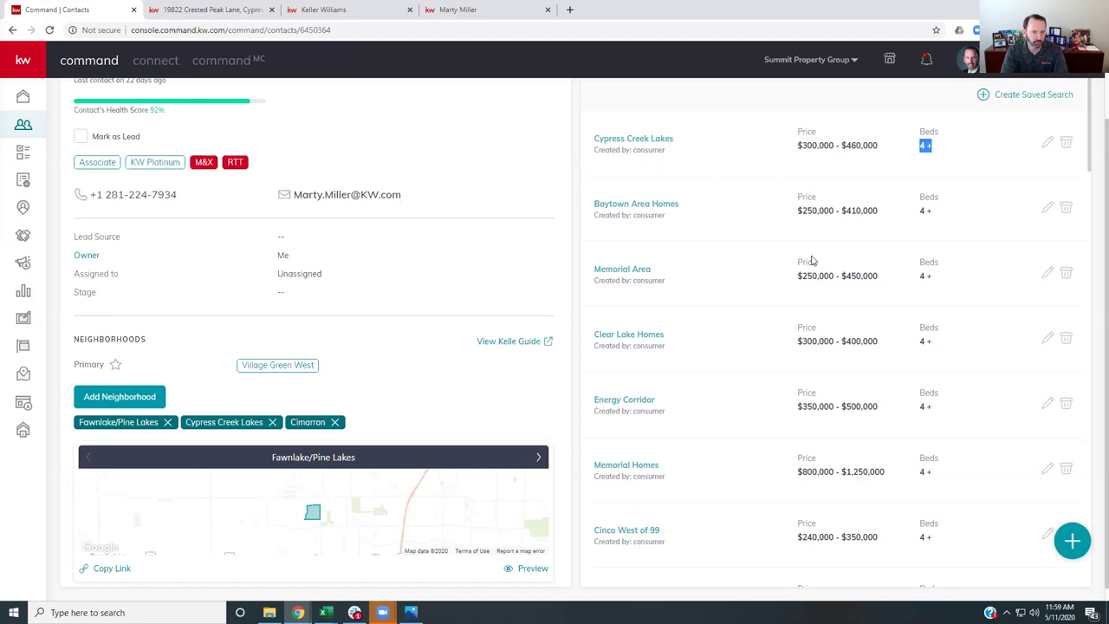
pyautogui.scroll(2, 812, 260)
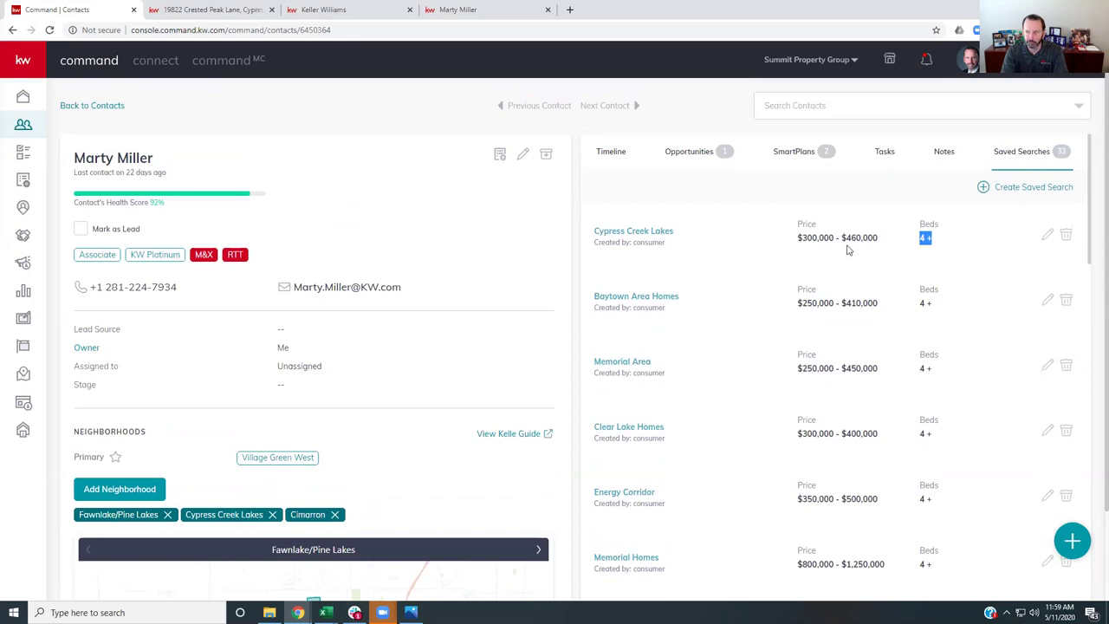
# - Show the contact's Timeline and scroll back to the 05/06 Memorial Homes saved search entries
pyautogui.click(611, 153)
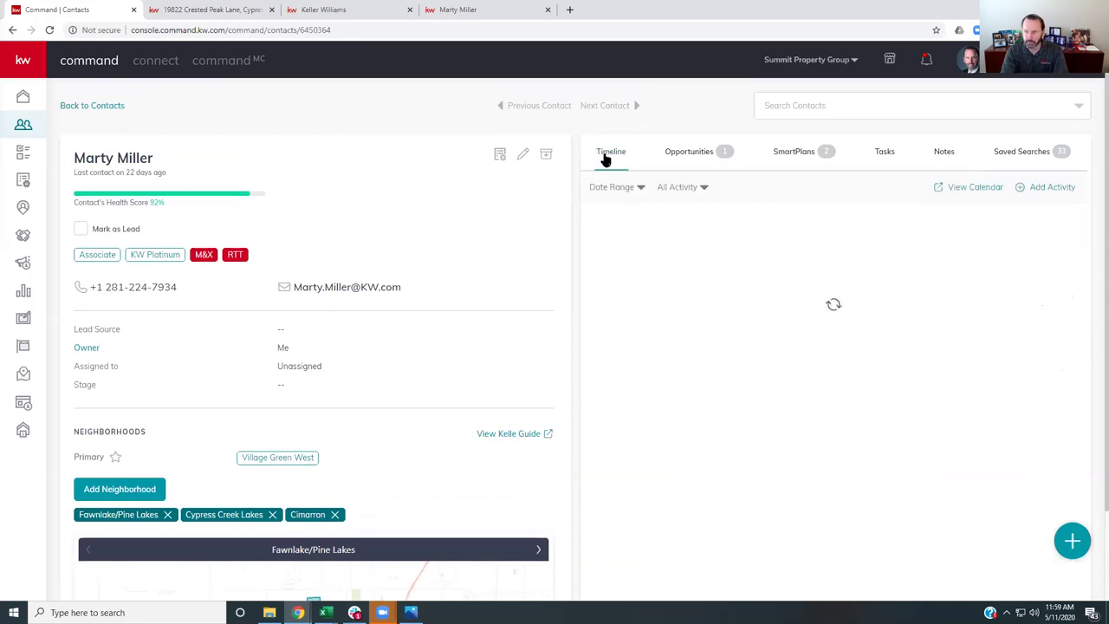
pyautogui.scroll(-2, 697, 303)
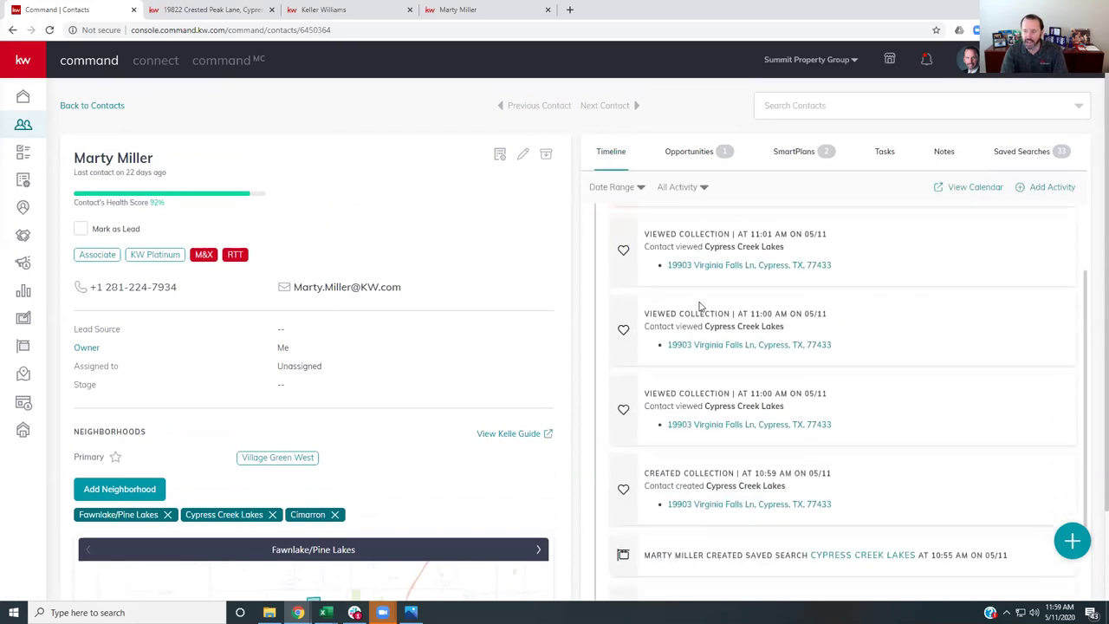
pyautogui.scroll(-5, 697, 260)
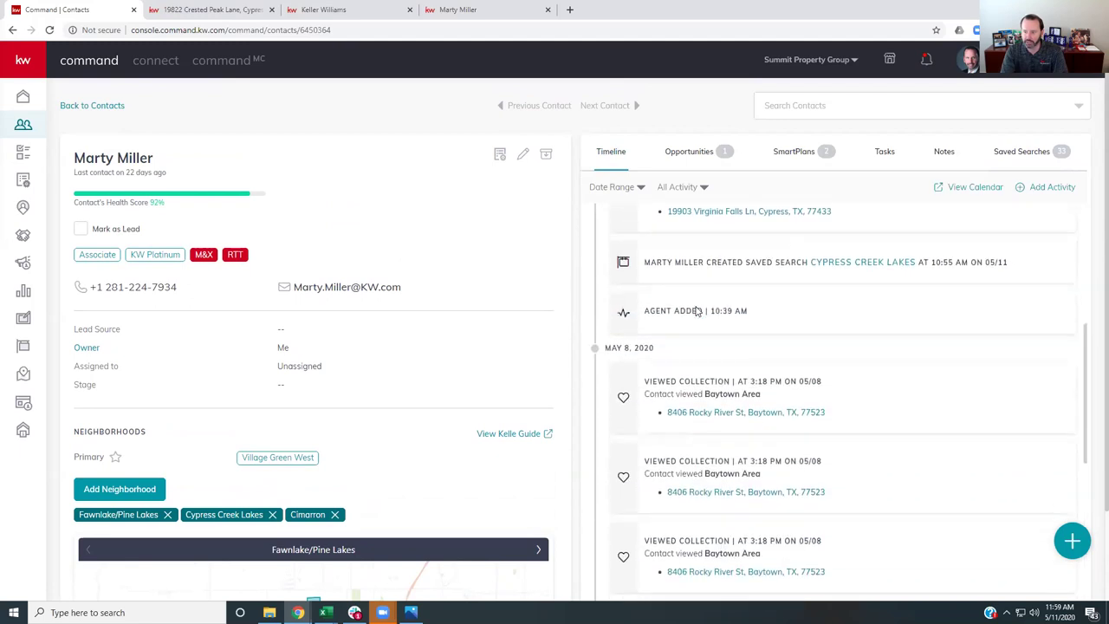
pyautogui.scroll(-5, 697, 311)
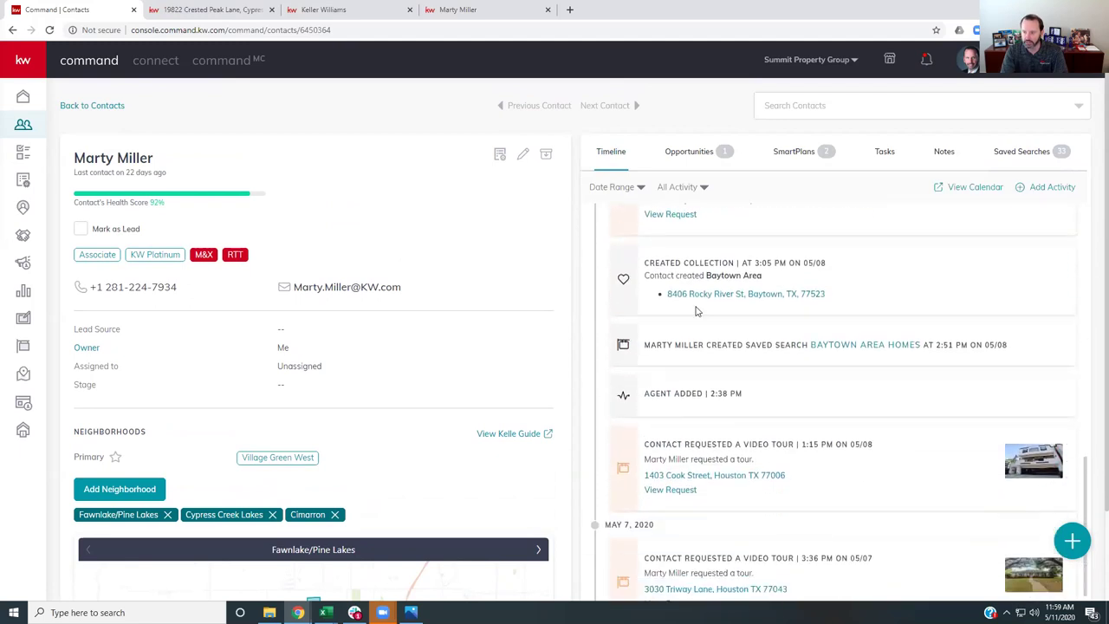
pyautogui.scroll(-5, 697, 310)
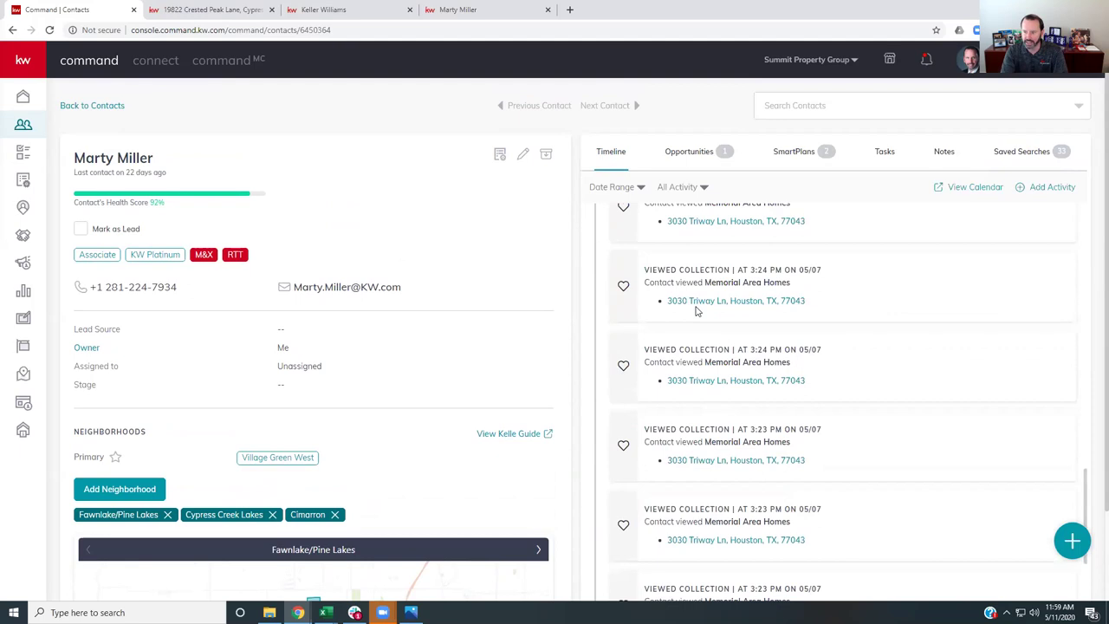
pyautogui.scroll(-6, 696, 280)
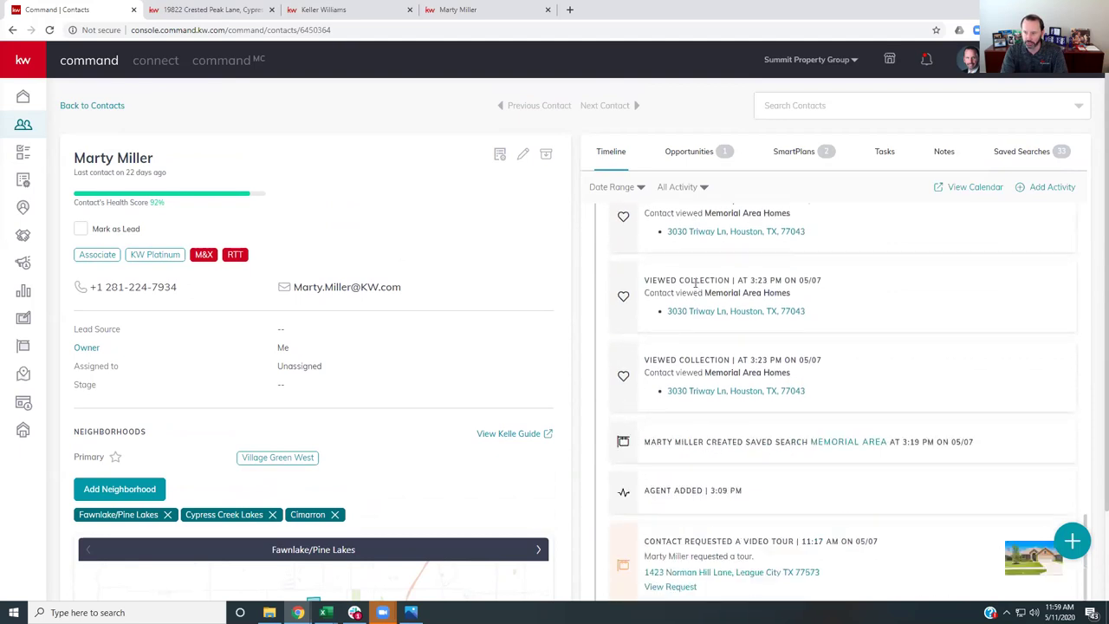
pyautogui.scroll(-8, 696, 289)
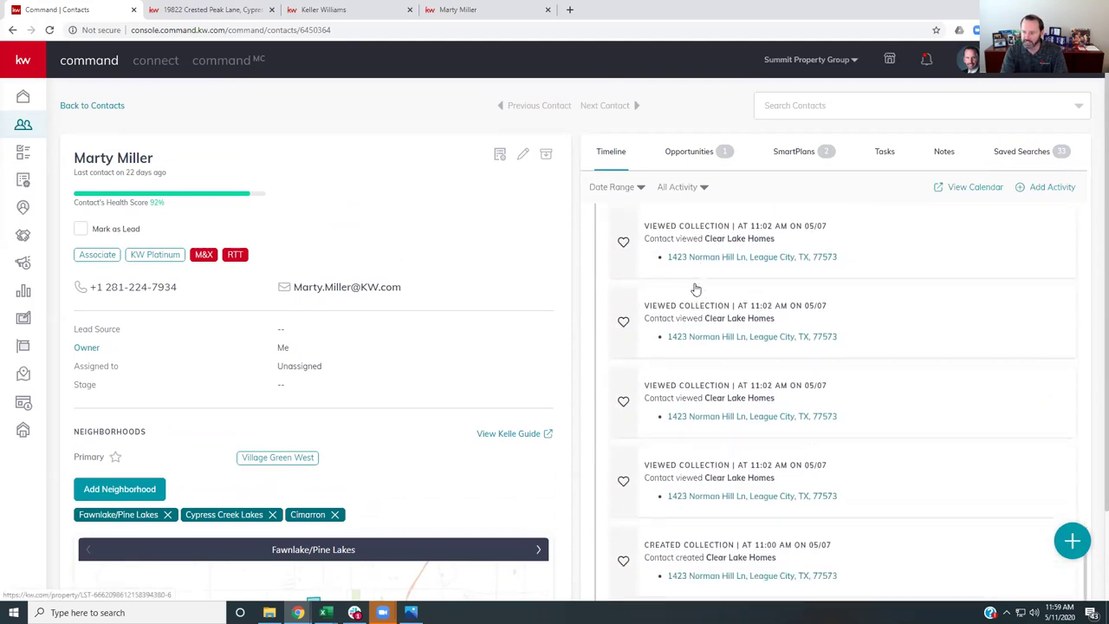
pyautogui.scroll(-7, 698, 290)
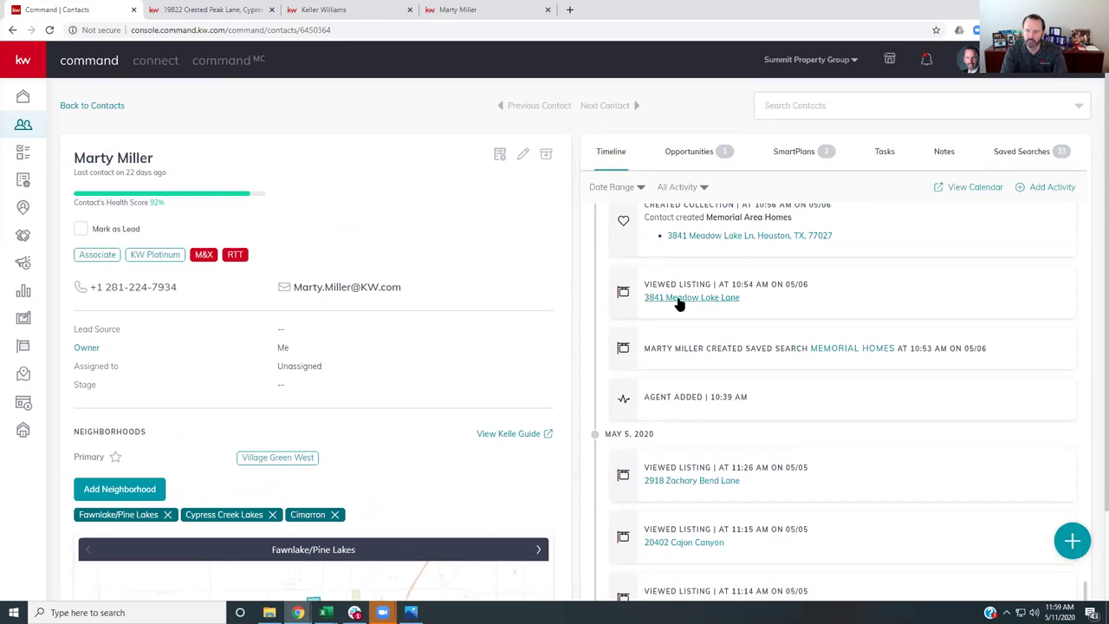
pyautogui.click(686, 299)
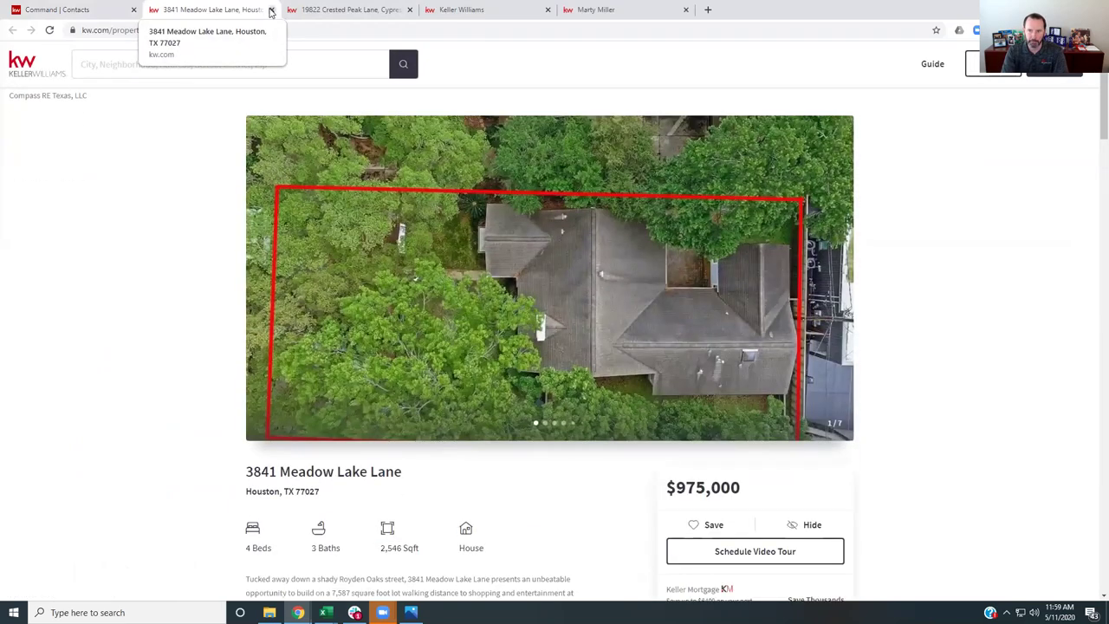
pyautogui.click(271, 11)
pyautogui.click(270, 11)
pyautogui.click(270, 11)
pyautogui.click(271, 11)
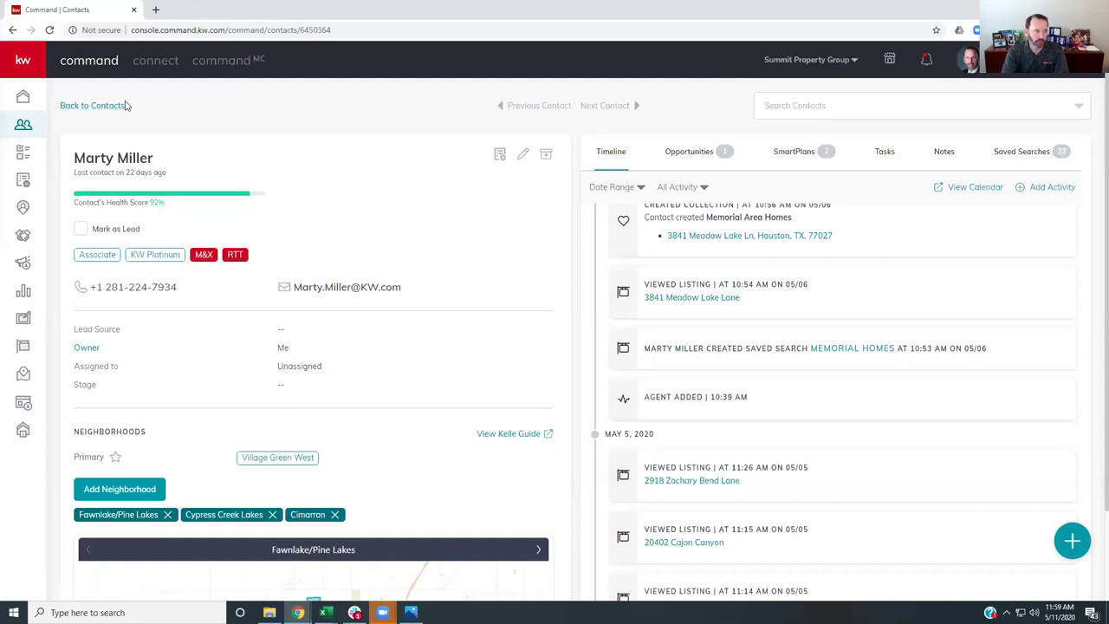
# - Return to the 3166-contact list and sort it by Last Visited, newest first
pyautogui.click(23, 126)
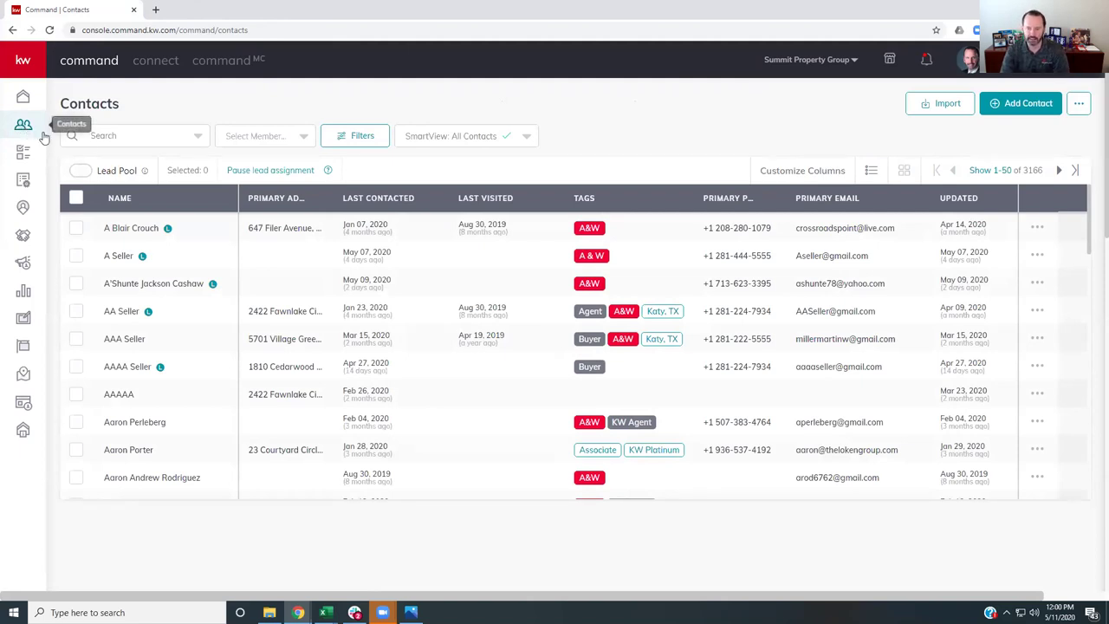
pyautogui.click(491, 201)
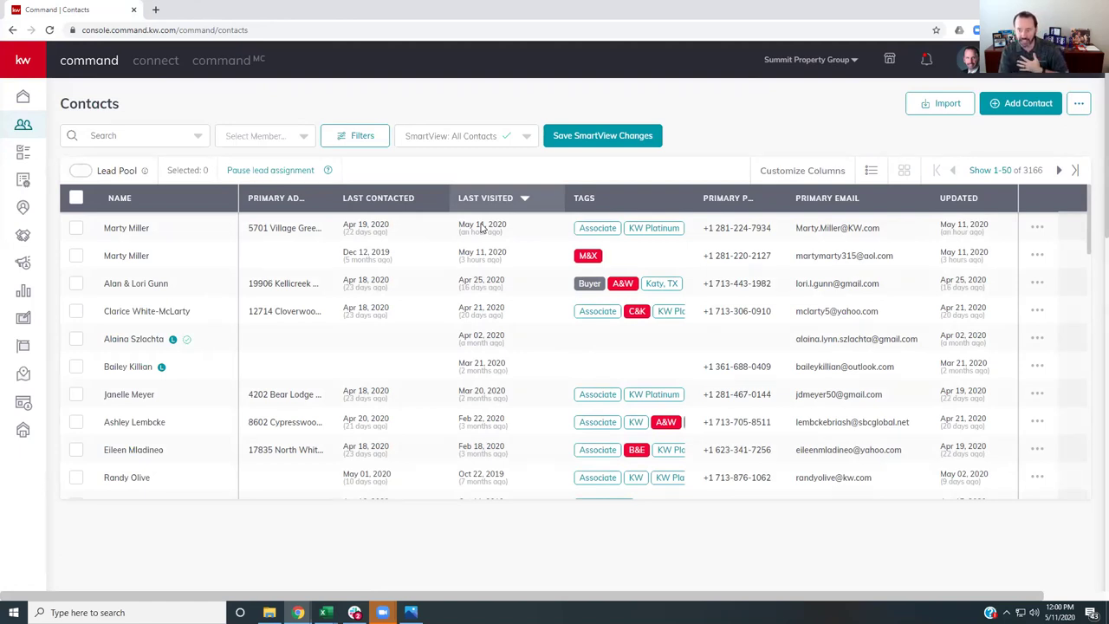
pyautogui.click(126, 229)
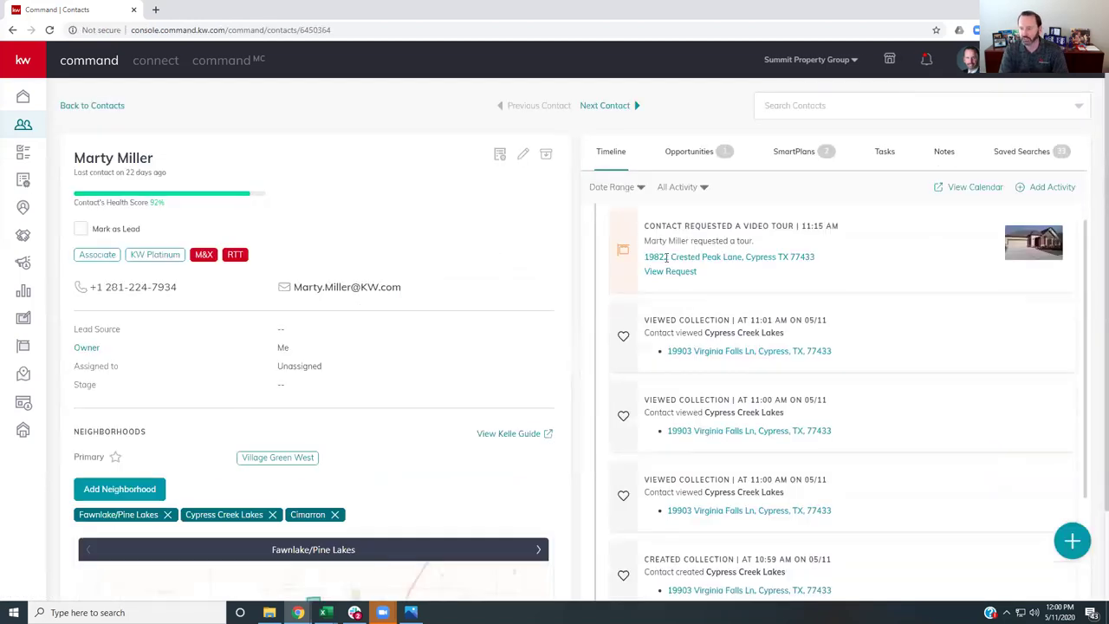
pyautogui.scroll(-2, 665, 256)
pyautogui.scroll(-4, 665, 256)
pyautogui.scroll(3, 664, 256)
pyautogui.scroll(5, 665, 256)
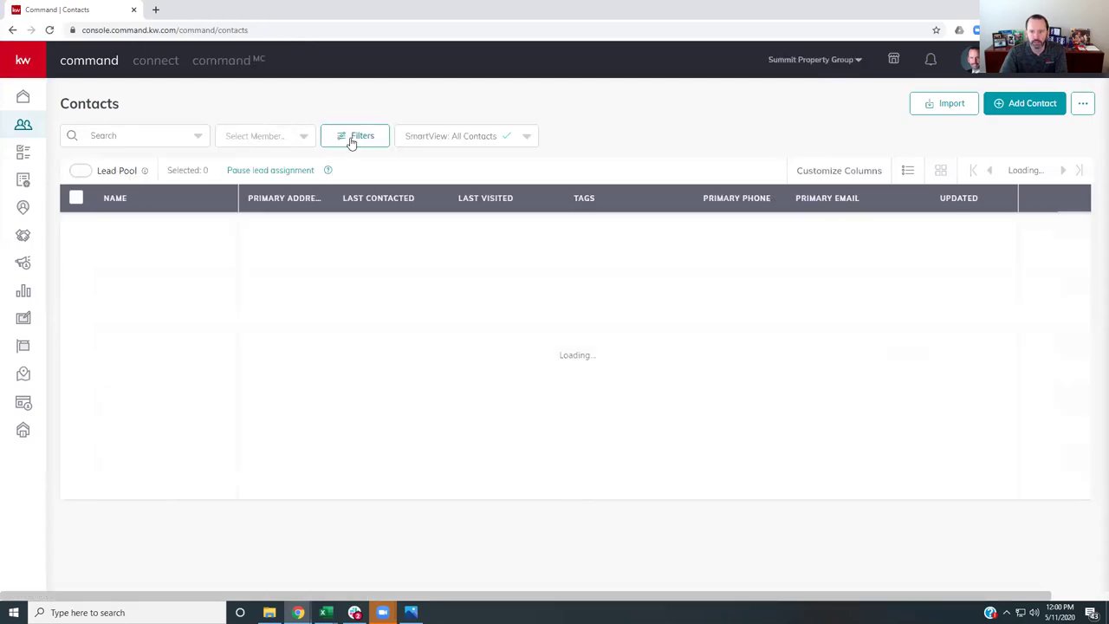
# - Filter the contacts with Branded To Me set to Yes, leaving 5 contacts
pyautogui.click(352, 142)
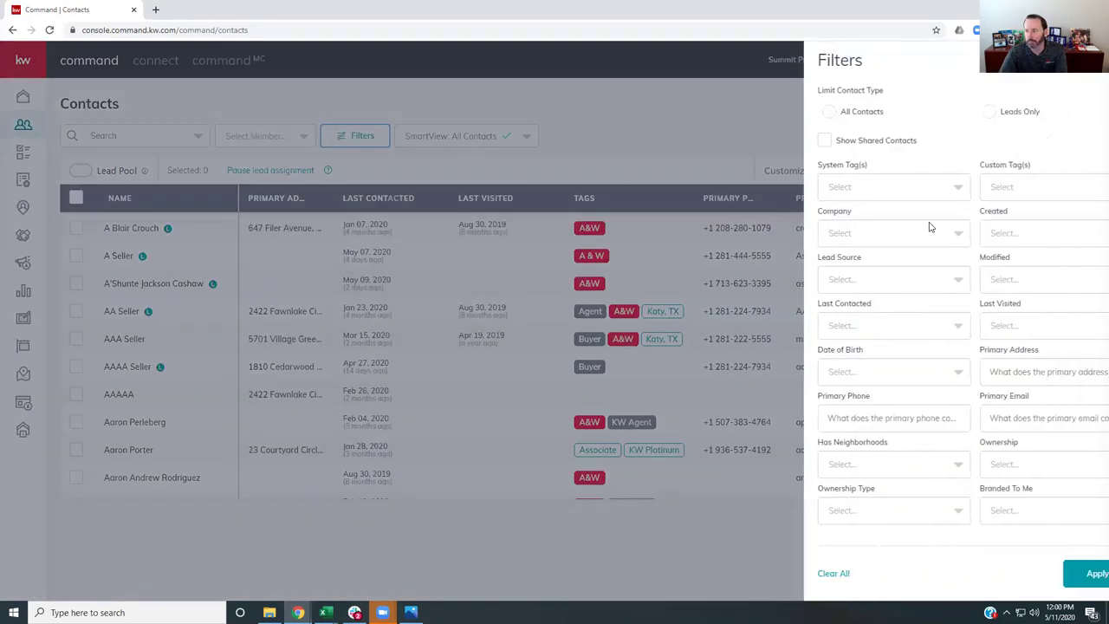
pyautogui.click(998, 518)
pyautogui.click(958, 540)
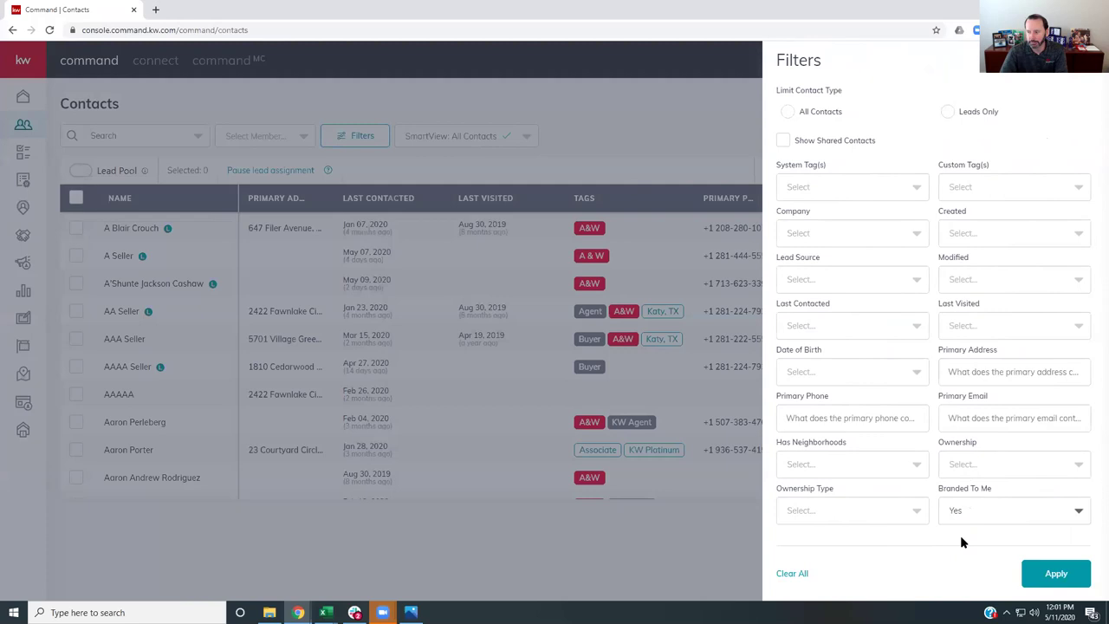
pyautogui.click(1054, 574)
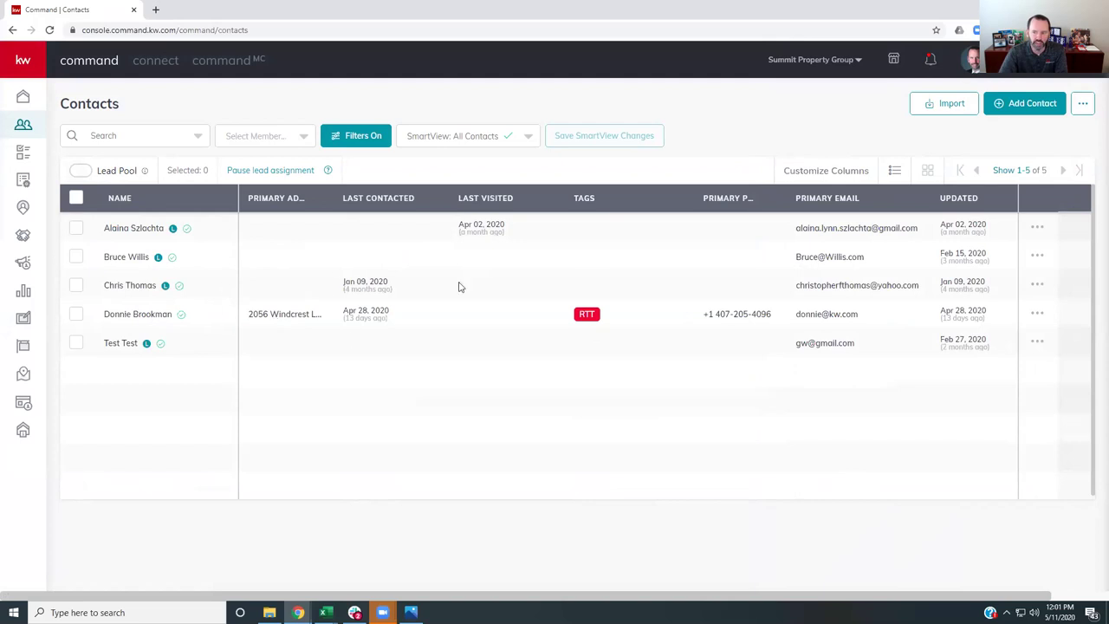
# - Reload the full 3166-contact list and sort it by Last Visited, newest first
pyautogui.click(22, 124)
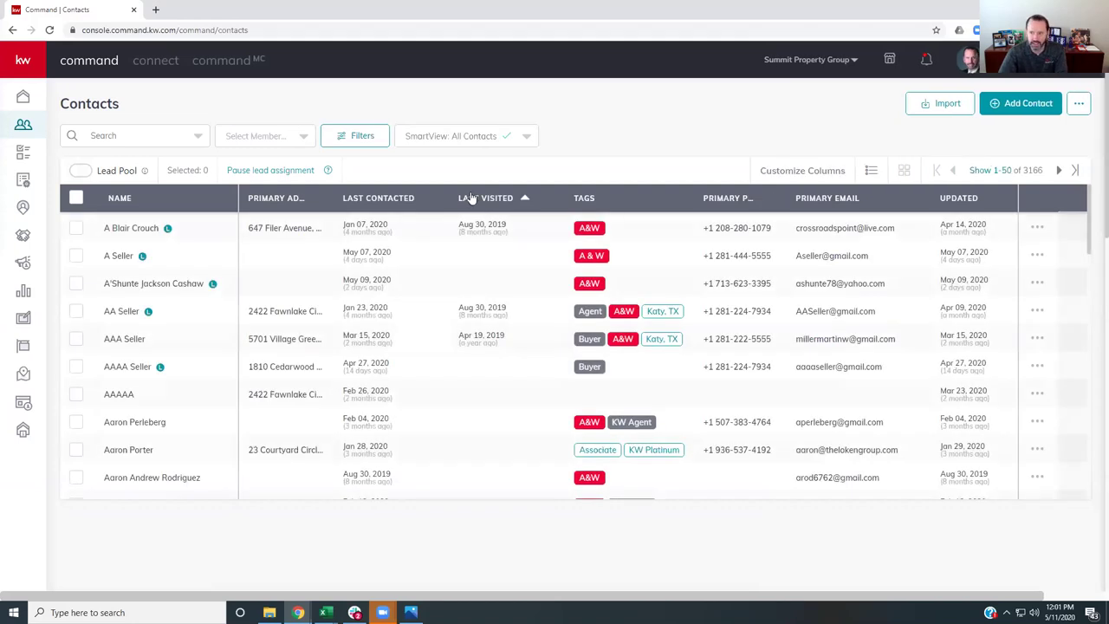
pyautogui.click(469, 199)
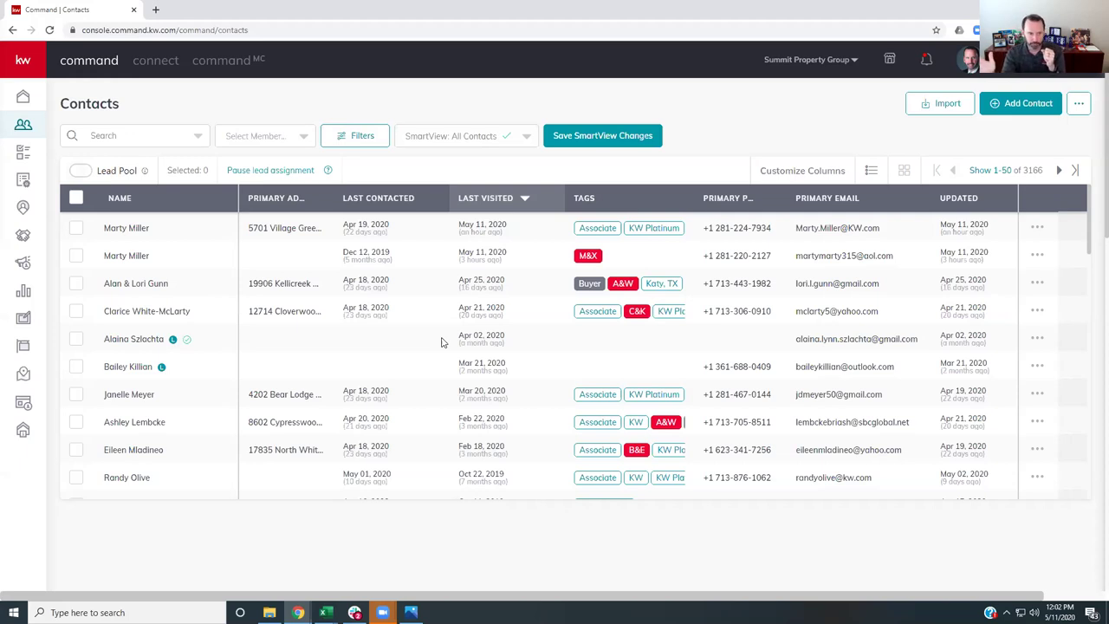
# - Open the top contact and review its timeline of Cypress Creek Lakes collection views and saved search
pyautogui.click(128, 231)
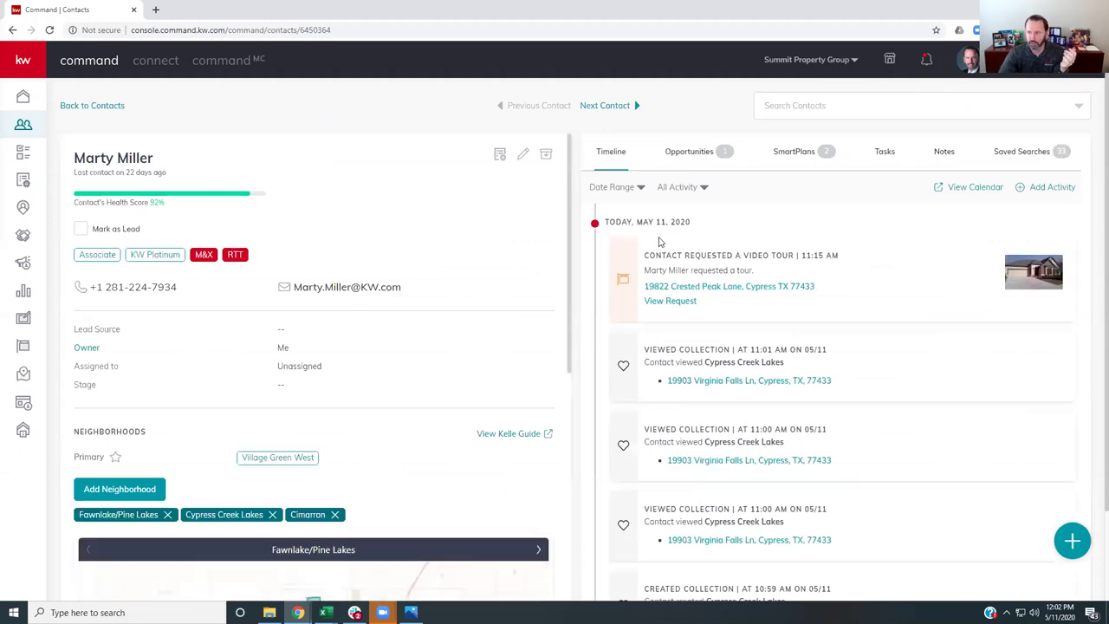
pyautogui.scroll(-1, 692, 241)
pyautogui.scroll(1, 702, 247)
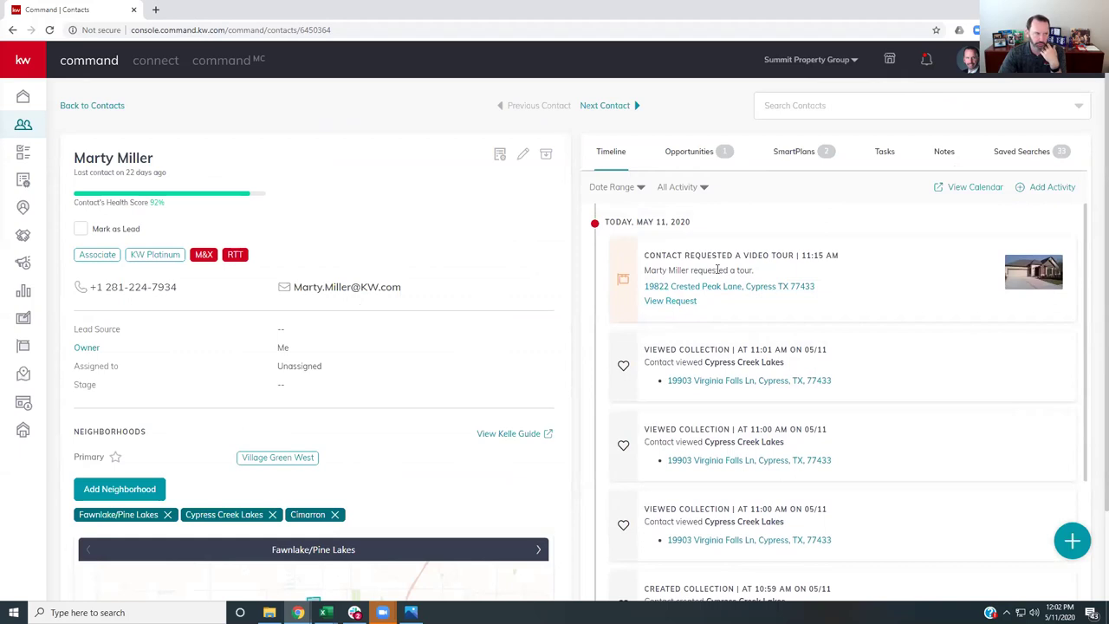
pyautogui.scroll(-1, 717, 269)
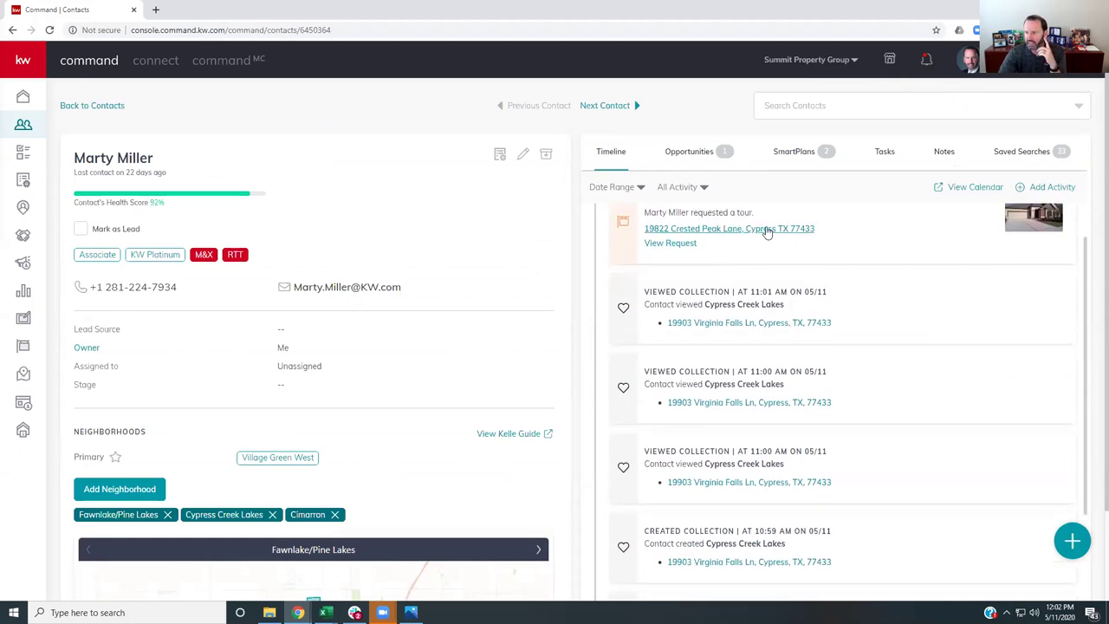
pyautogui.scroll(-1, 733, 240)
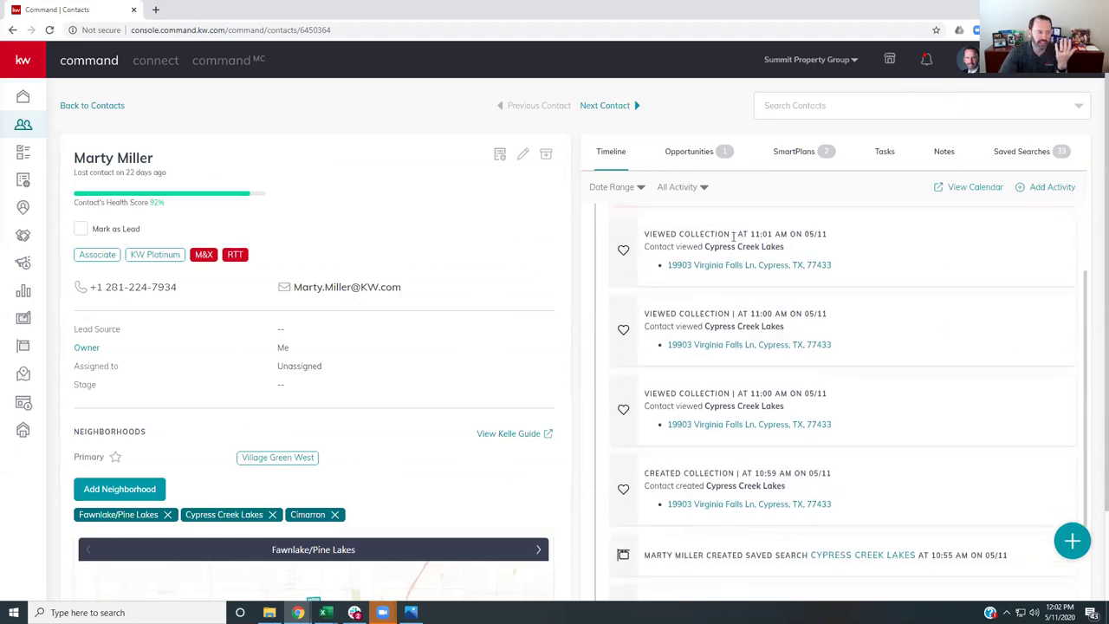